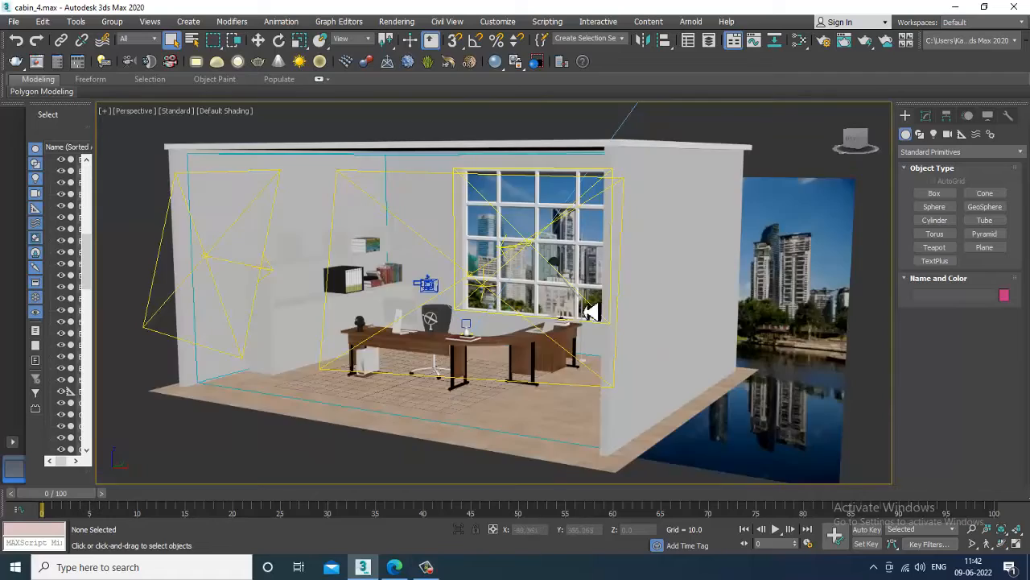
Orbit the perspective view around the office cabin to show the whole room from the front.
scroll(597, 308, down, 6)
alt+middle_drag(602, 309, 634, 308)
scroll(600, 334, up, 8)
key(c)
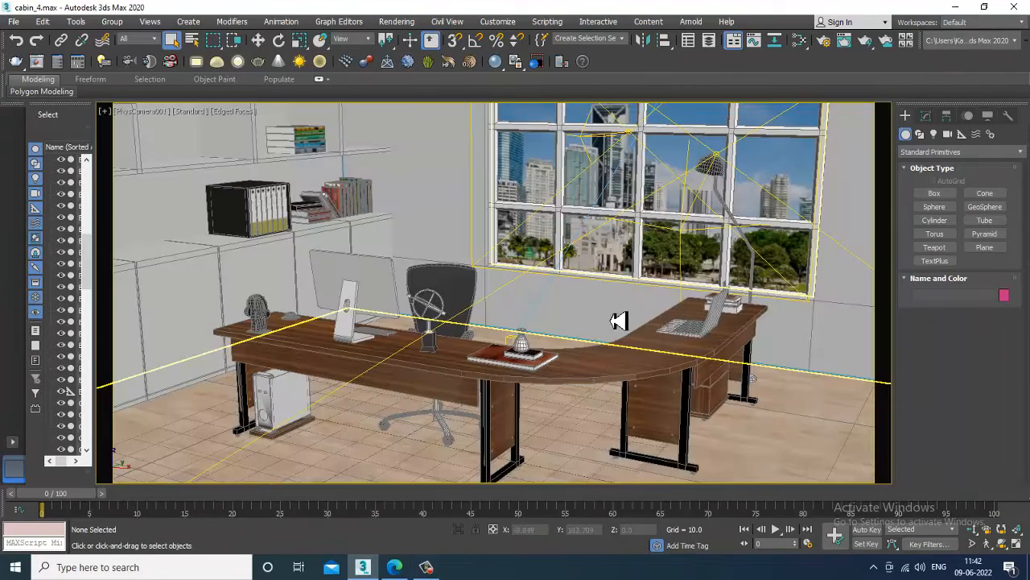
click(397, 21)
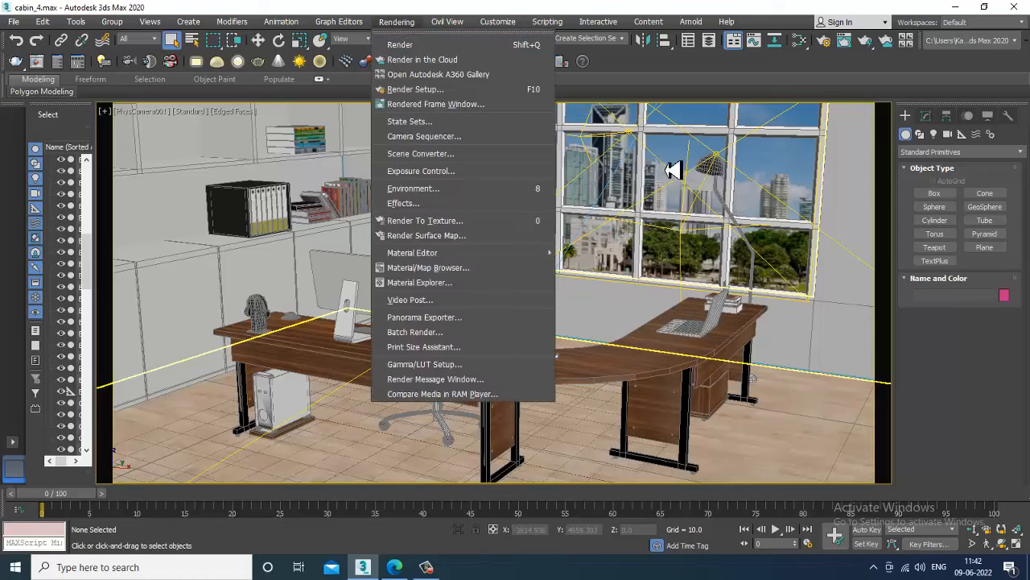
click(644, 201)
key(p)
scroll(640, 203, down, 10)
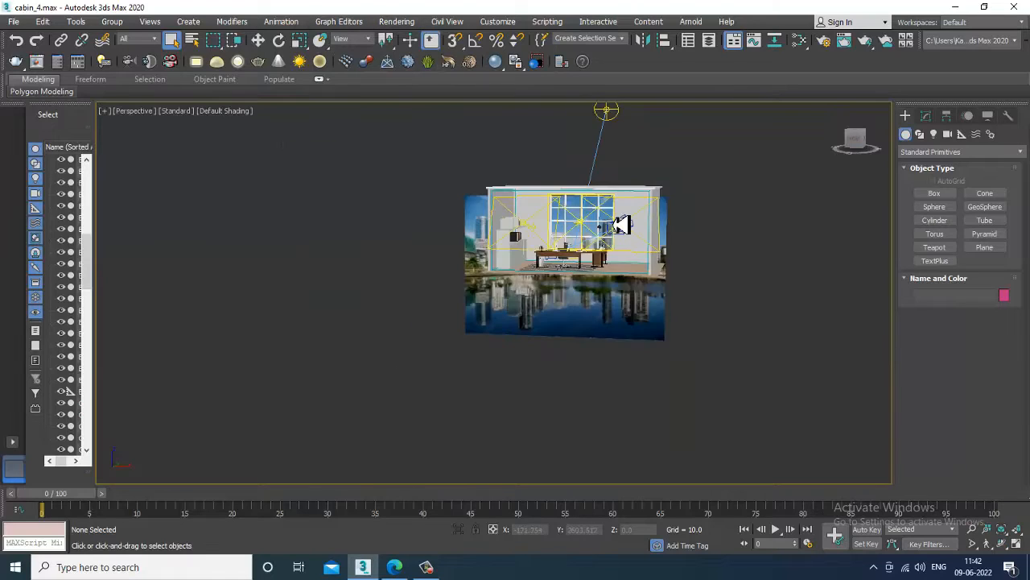
alt+middle_drag(618, 226, 766, 239)
alt+middle_drag(648, 201, 695, 265)
scroll(696, 257, up, 3)
scroll(696, 257, up, 6)
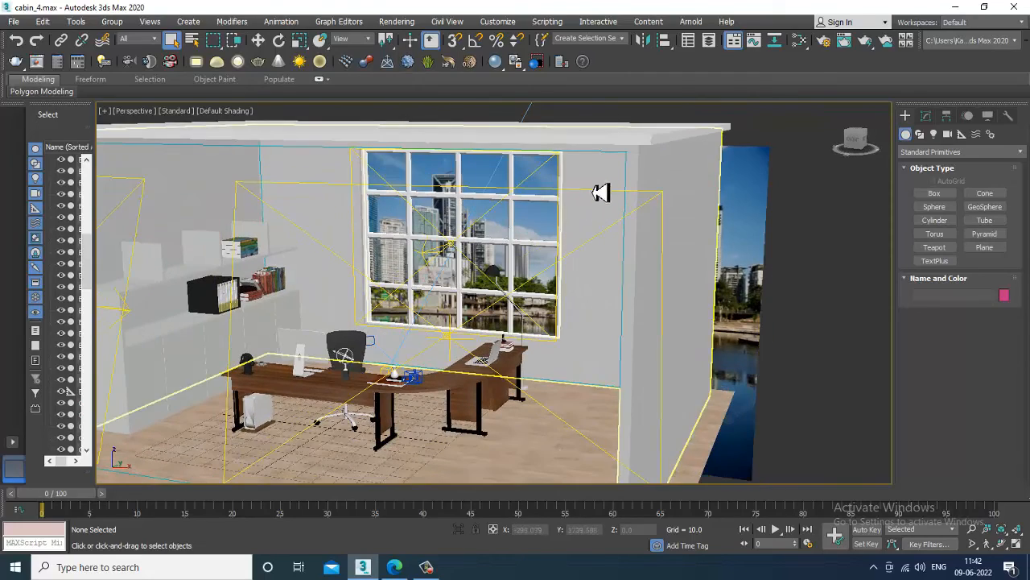
alt+middle_drag(598, 191, 635, 271)
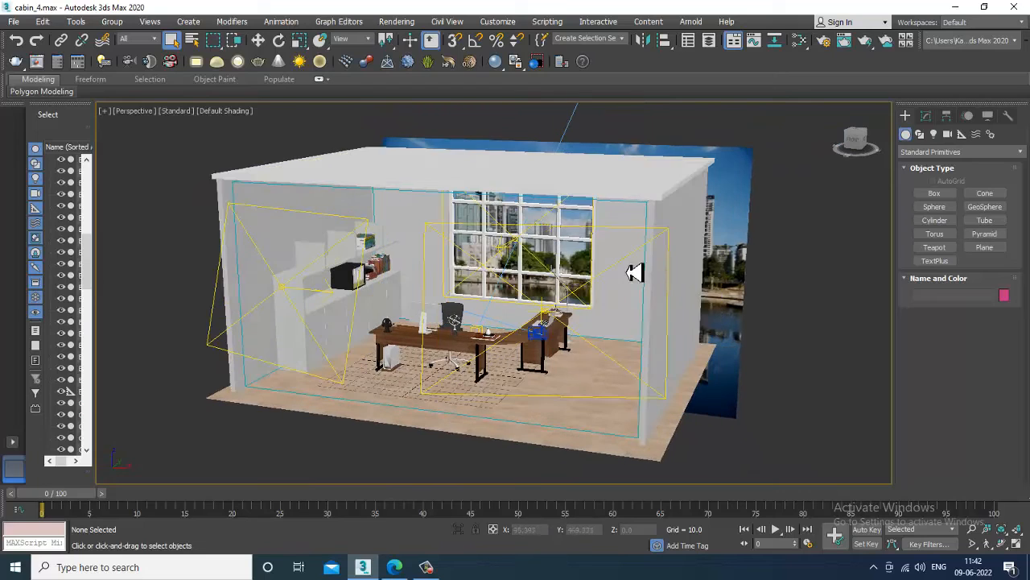
Set the render output width to 6000 on the Common tab of Render Setup.
click(397, 22)
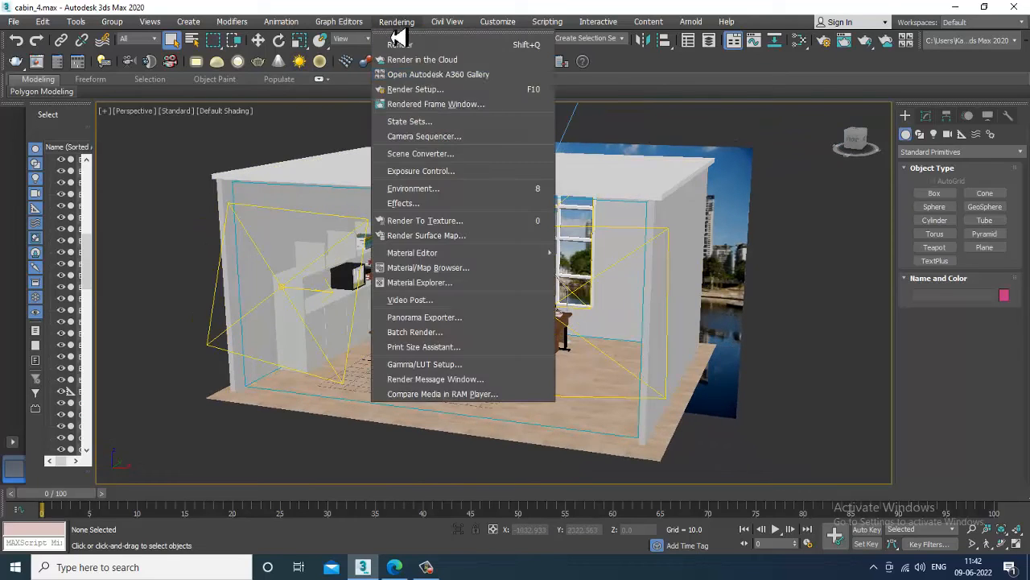
click(435, 91)
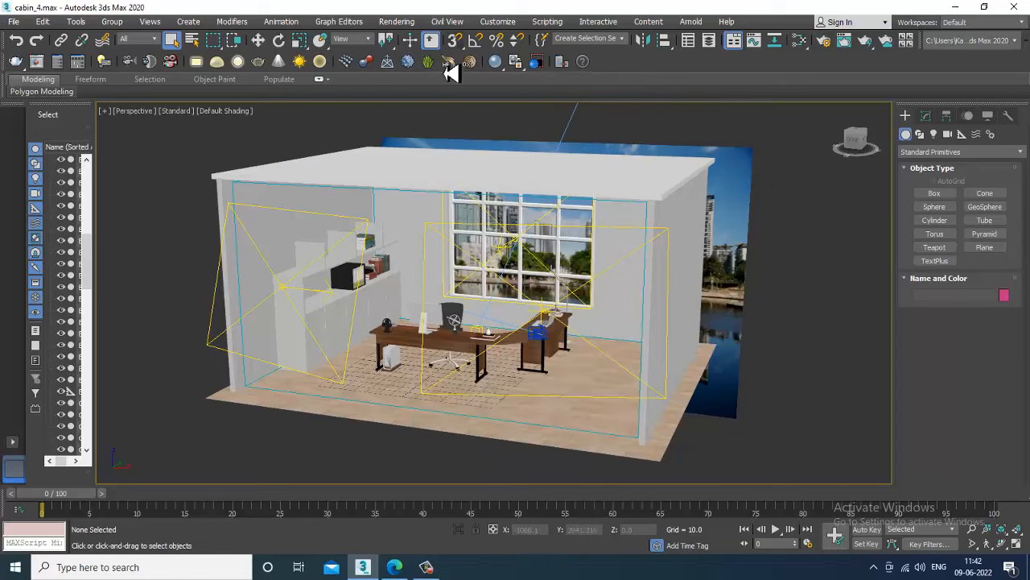
click(397, 22)
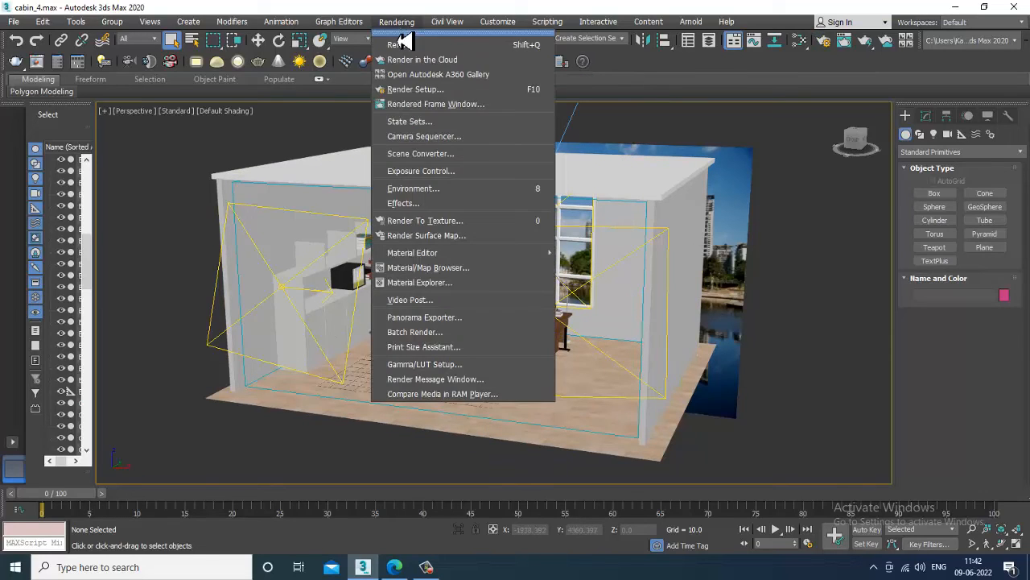
click(442, 91)
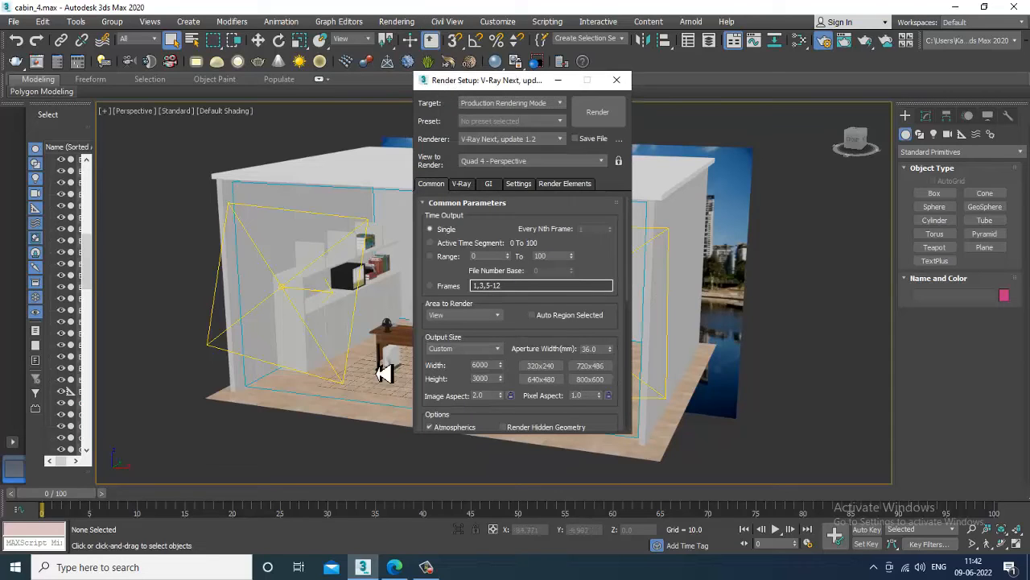
drag(488, 367, 429, 368)
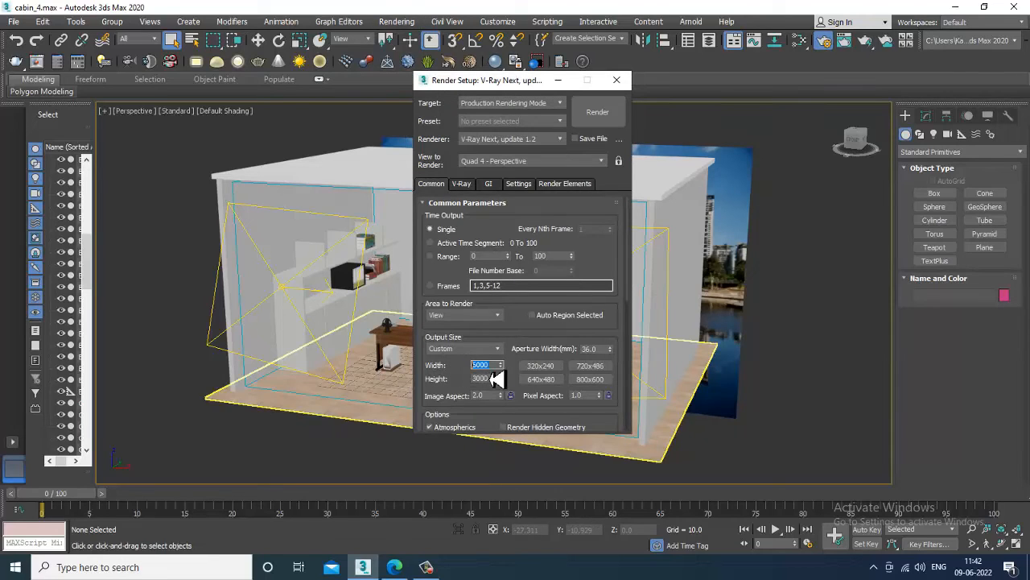
text(6000)
drag(509, 420, 515, 368)
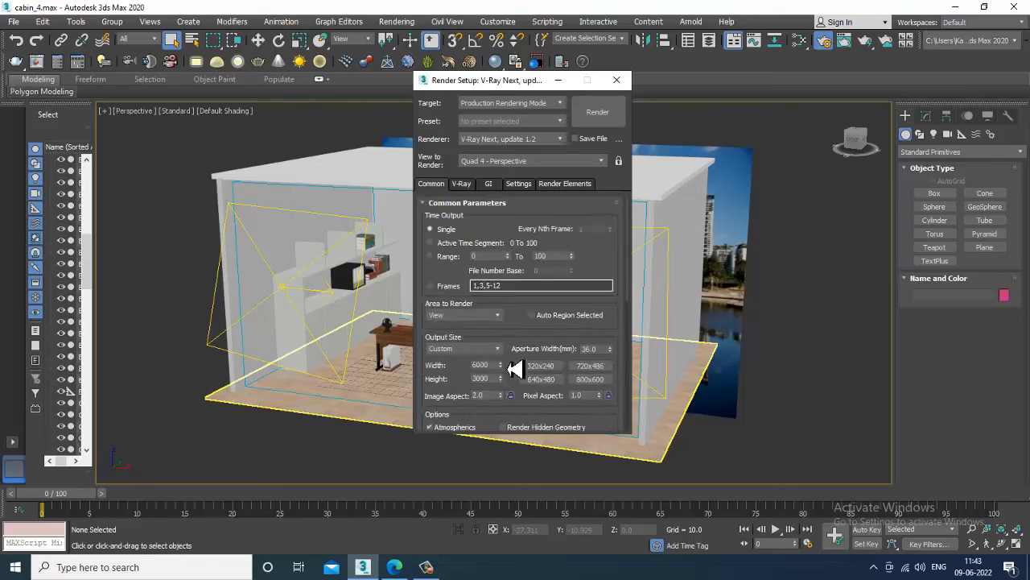
Expand the V-Ray frame buffer, global switches, image filter, Global DMC, environment and colour mapping rollouts.
click(461, 184)
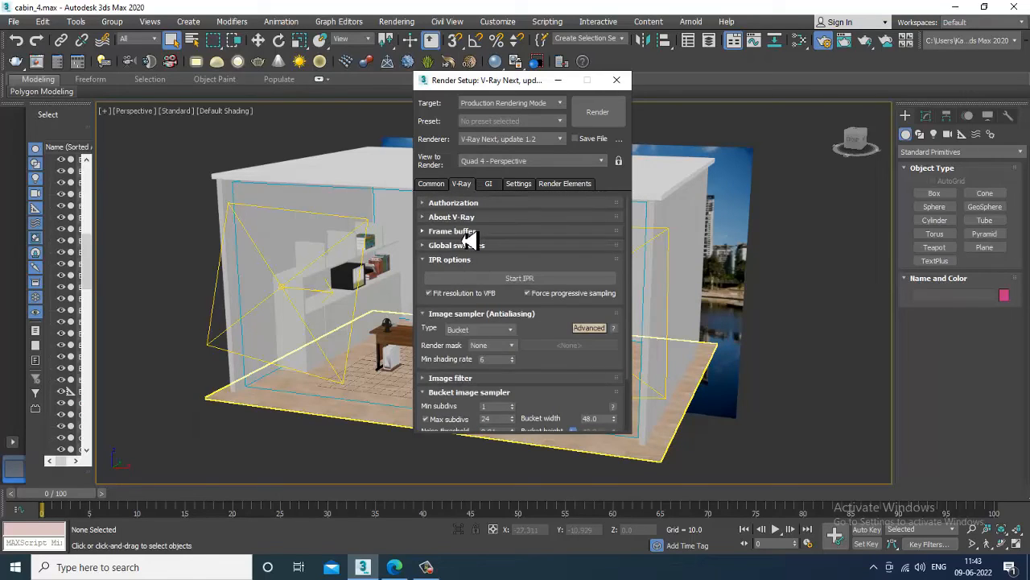
click(455, 232)
scroll(475, 297, down, 3)
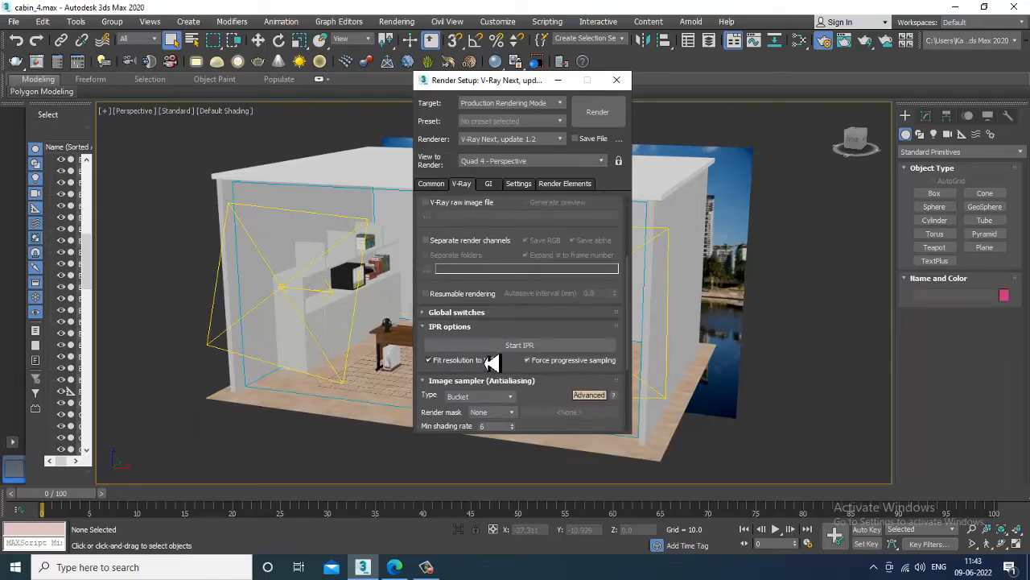
click(494, 315)
drag(541, 310, 539, 262)
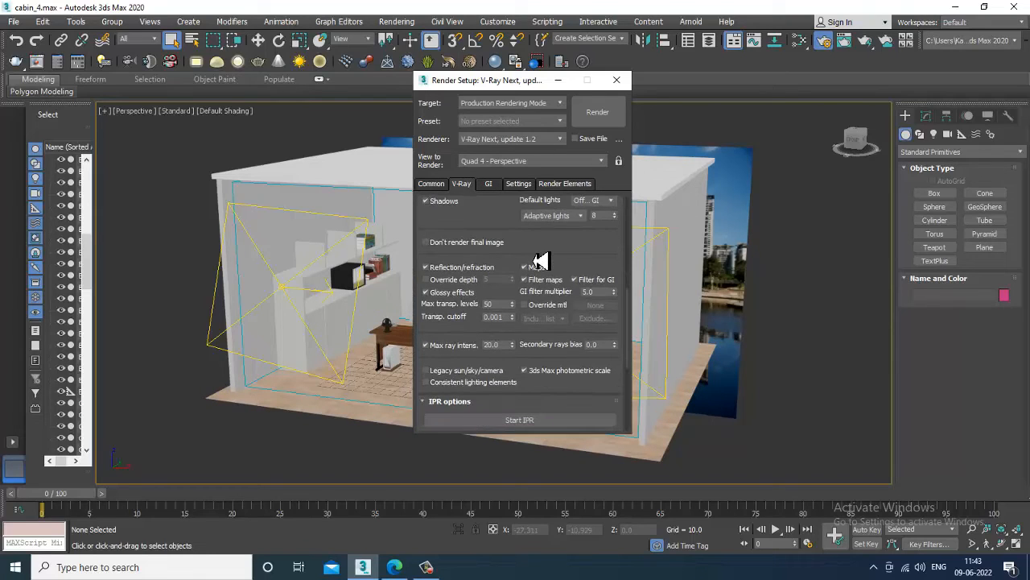
scroll(539, 261, down, 5)
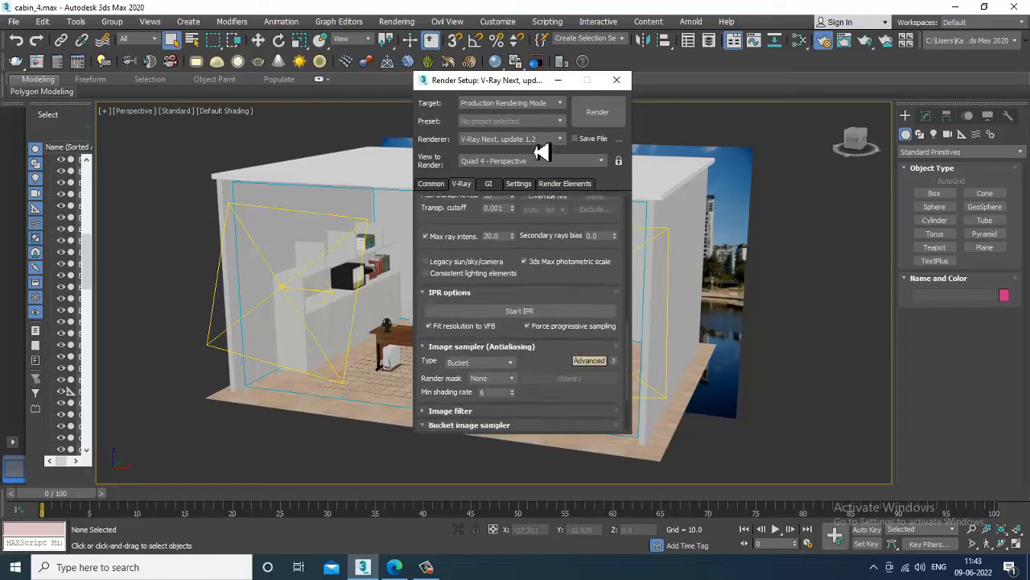
drag(536, 347, 540, 279)
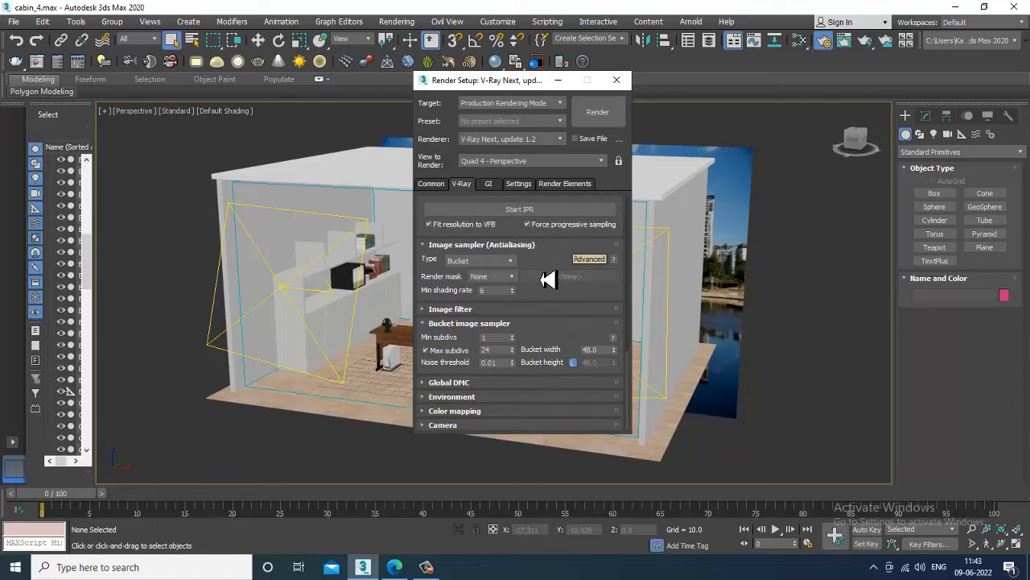
click(463, 310)
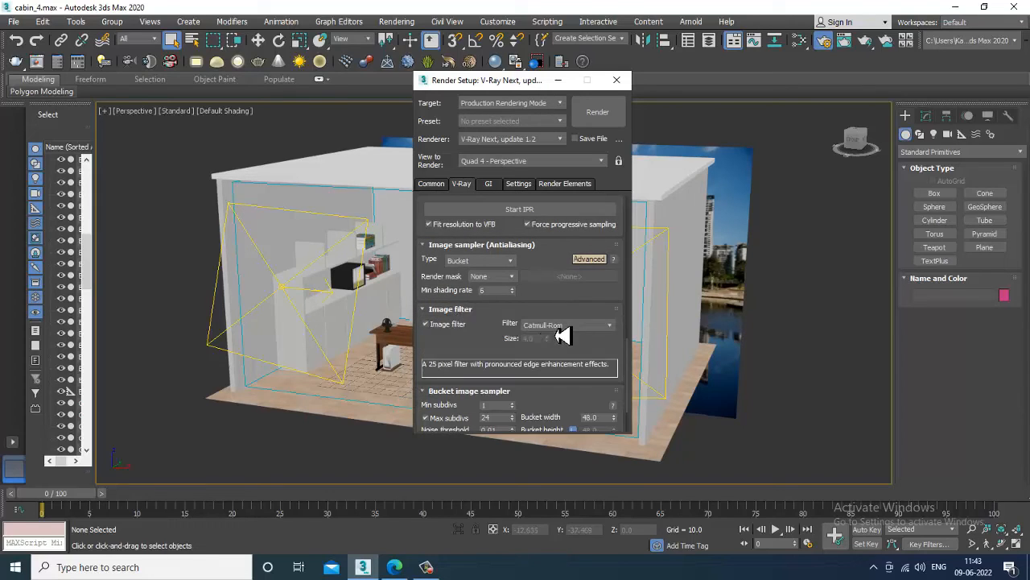
scroll(499, 362, down, 2)
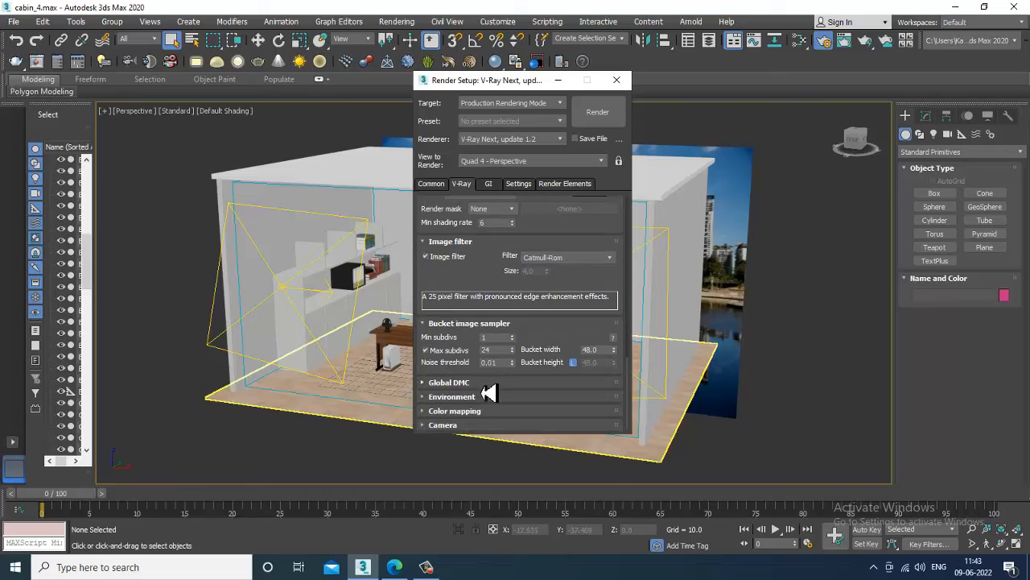
click(483, 383)
scroll(471, 406, down, 1)
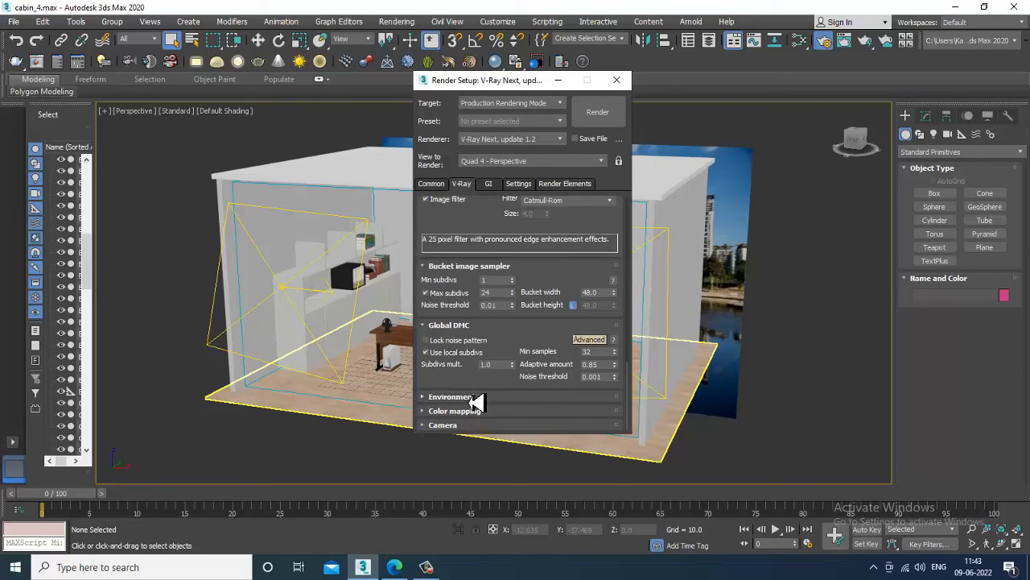
click(475, 397)
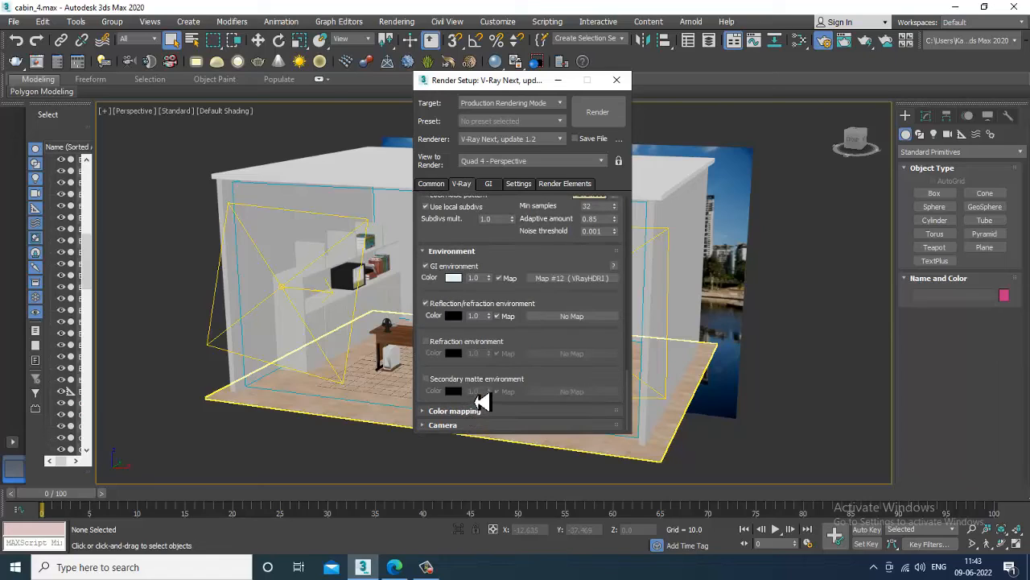
click(495, 418)
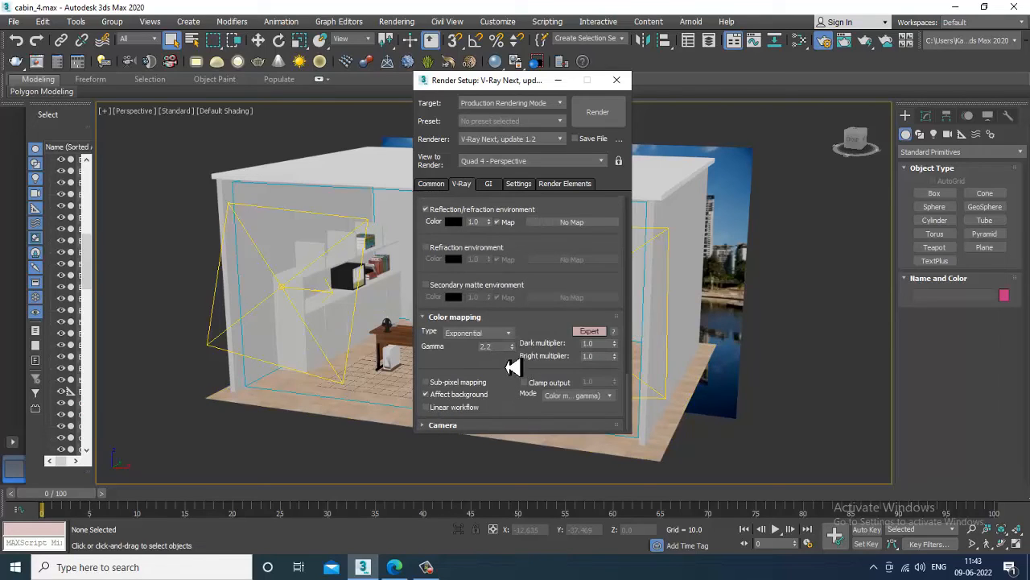
Review the GI tab's Irradiance map and Light cache settings, then minimize Render Setup.
click(487, 190)
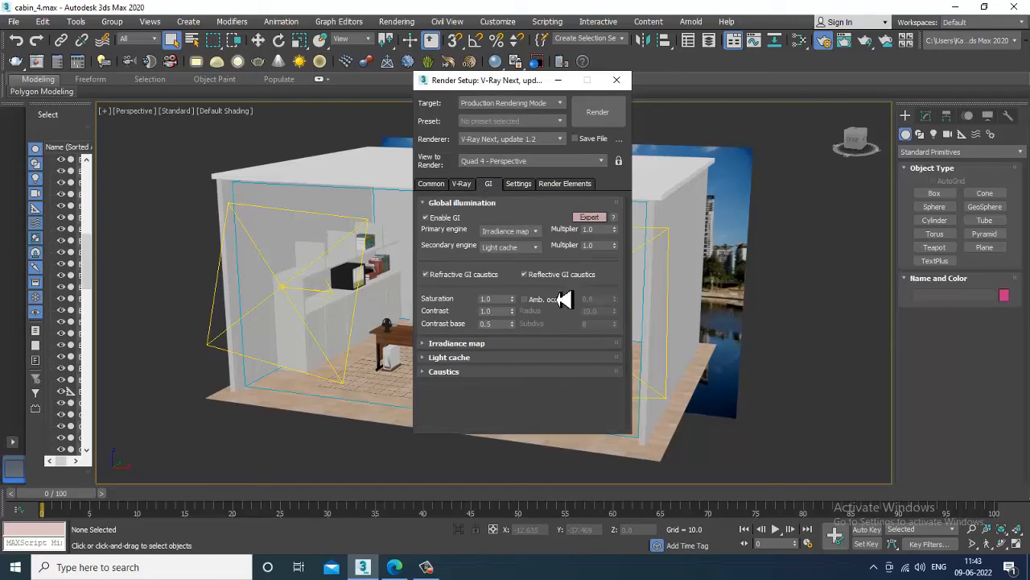
click(562, 81)
click(397, 21)
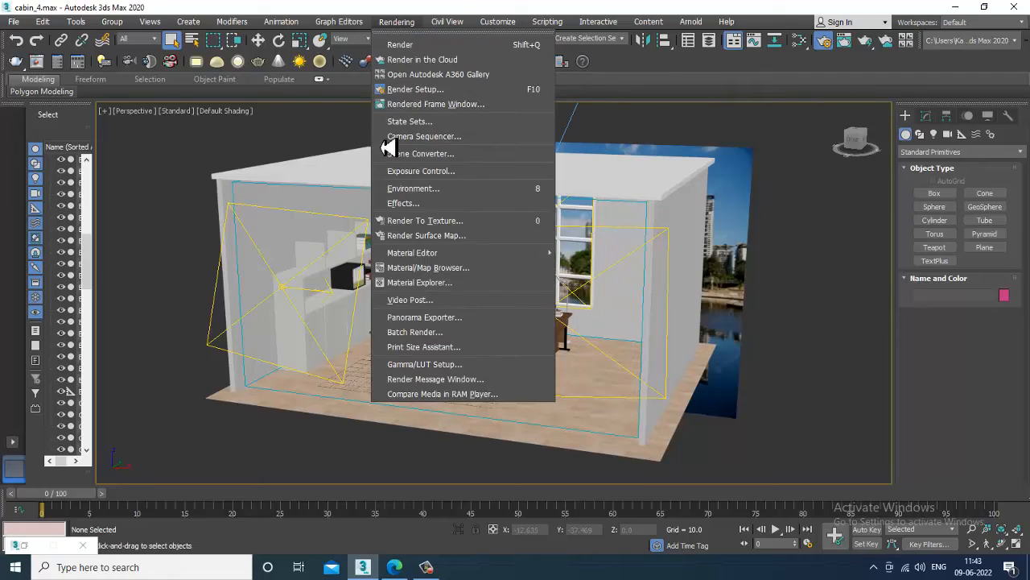
click(211, 164)
Render the PhysCamera001 view at 6000 x 3000 with V-Ray, then close the frame buffer.
key(c)
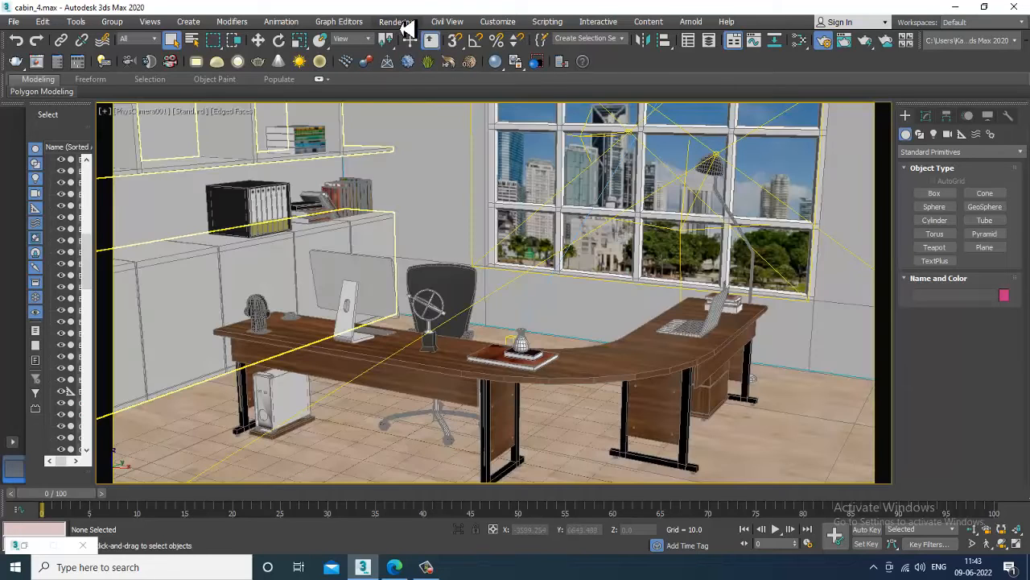
click(396, 21)
click(418, 41)
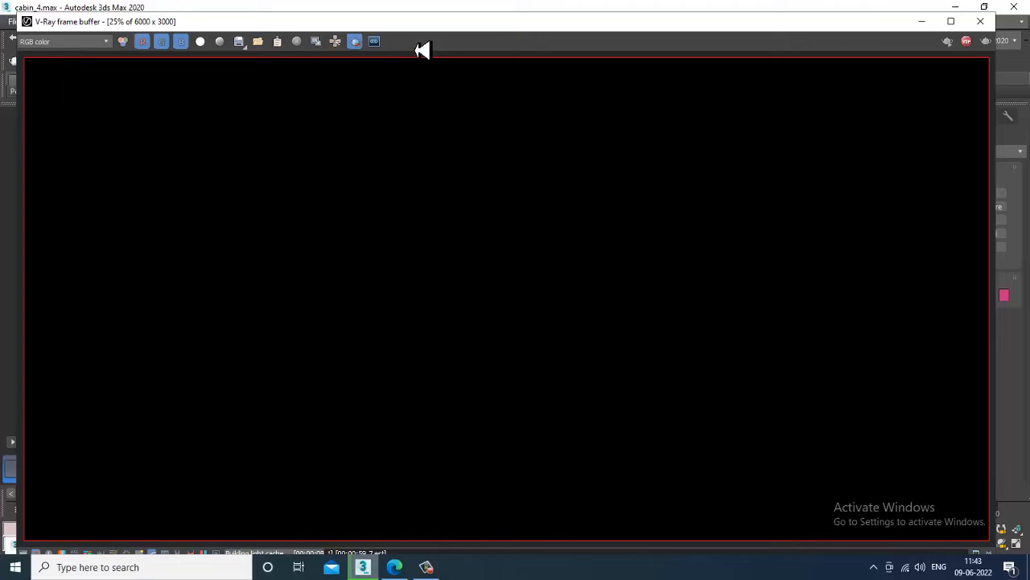
scroll(448, 99, down, 1)
scroll(492, 213, up, 1)
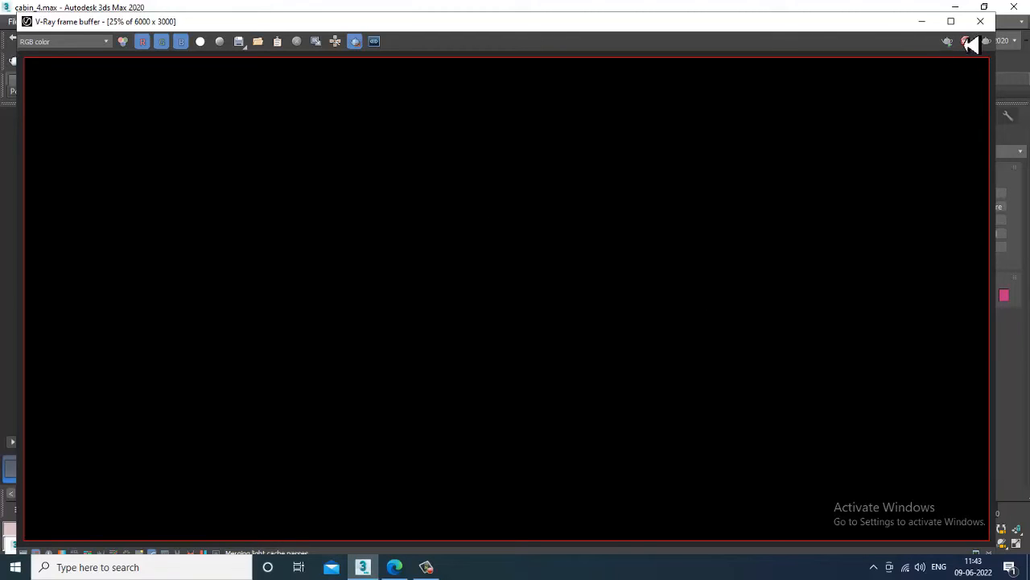
click(980, 21)
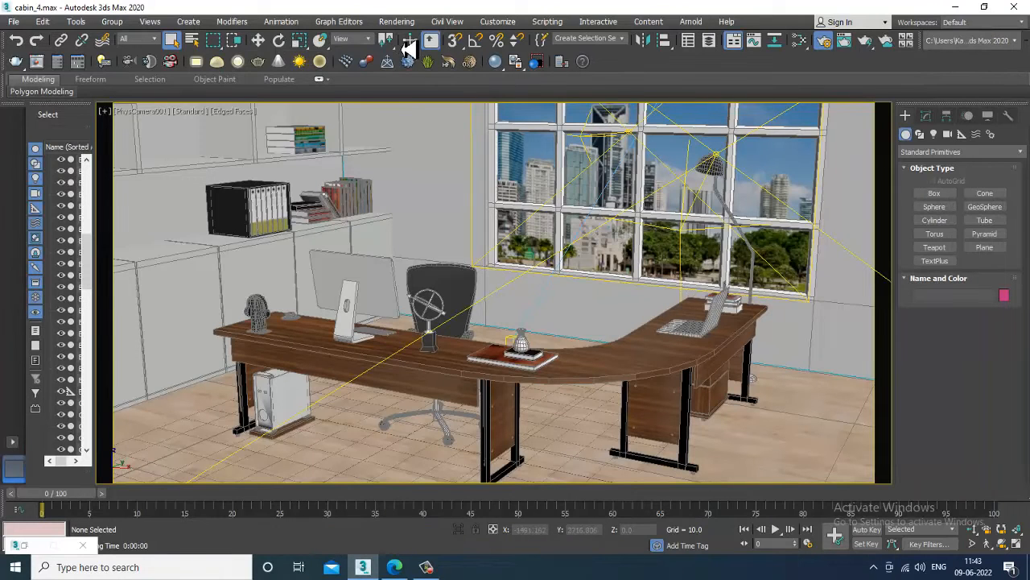
Set the output size to the HDTV (video) 1920 x 1080 preset and minimize Render Setup.
click(396, 21)
click(451, 88)
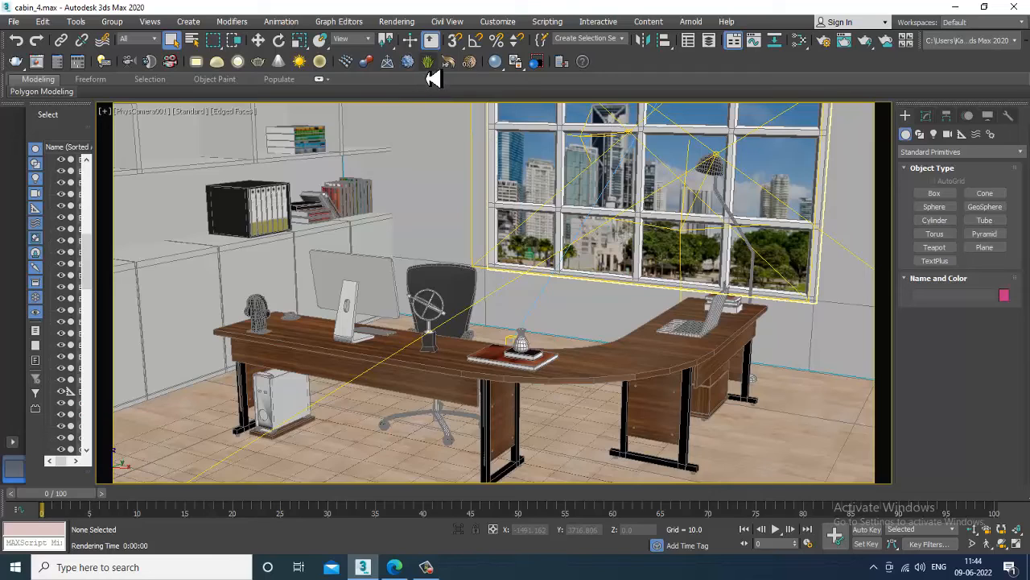
click(397, 22)
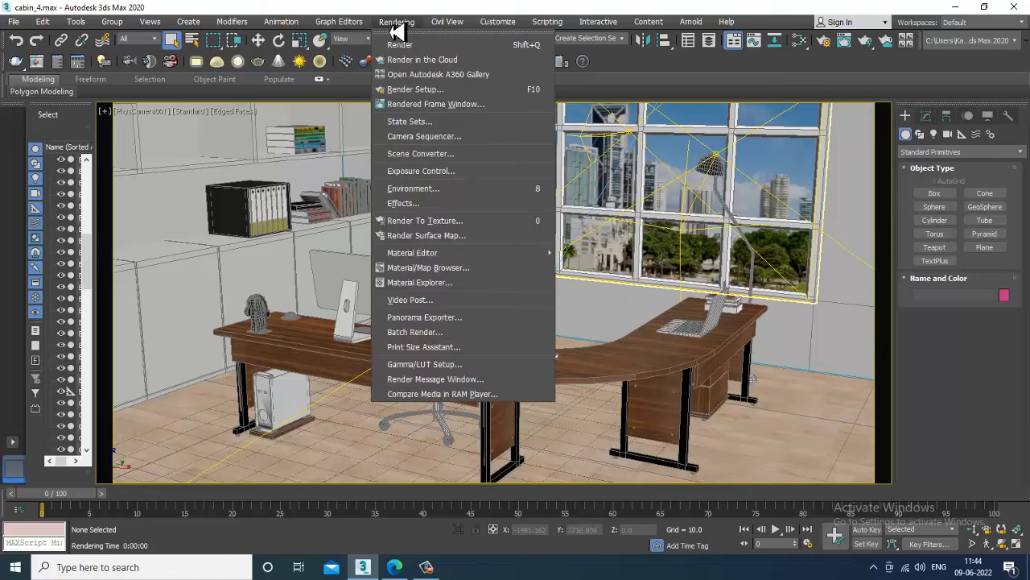
click(440, 90)
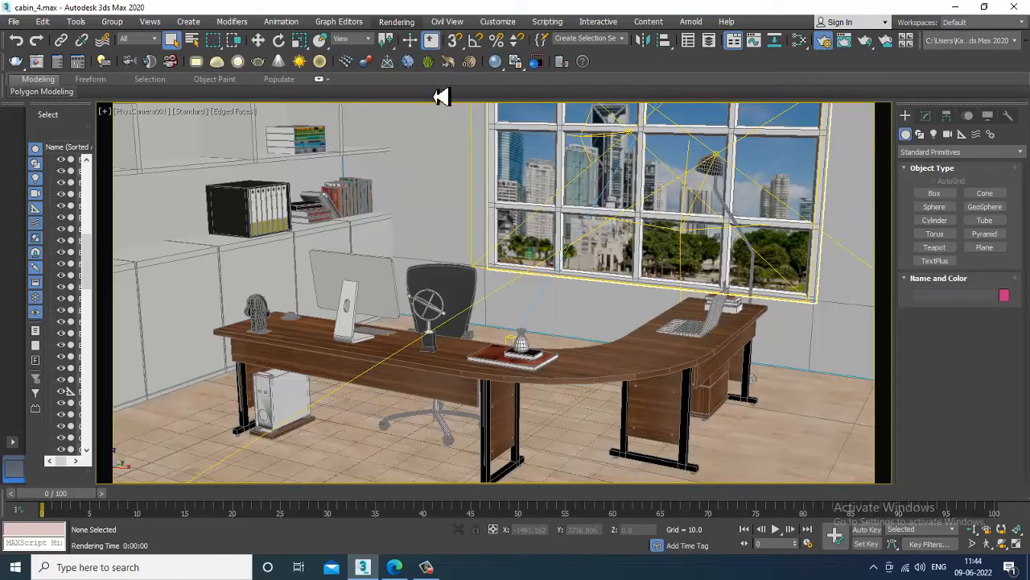
click(435, 186)
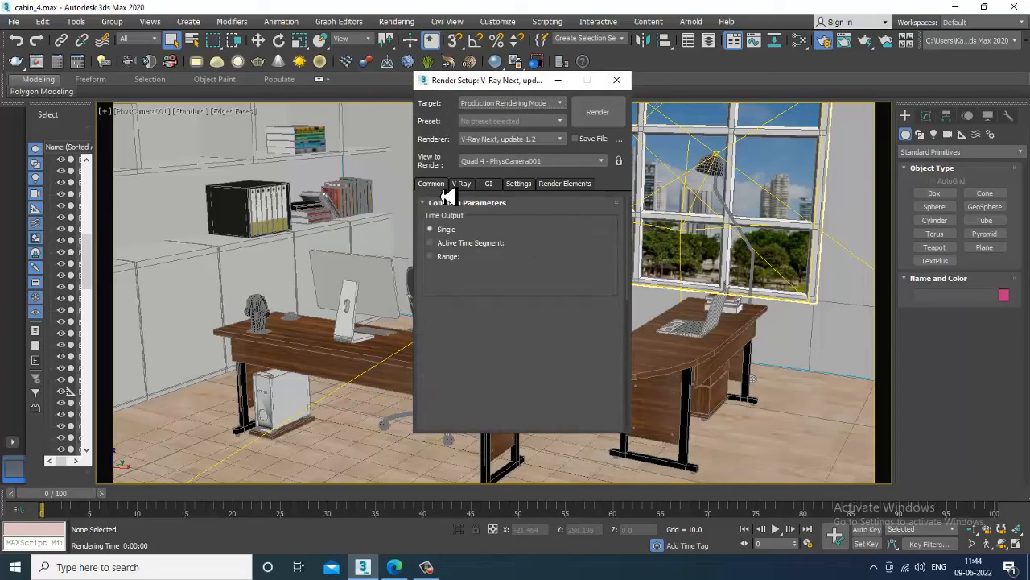
click(483, 354)
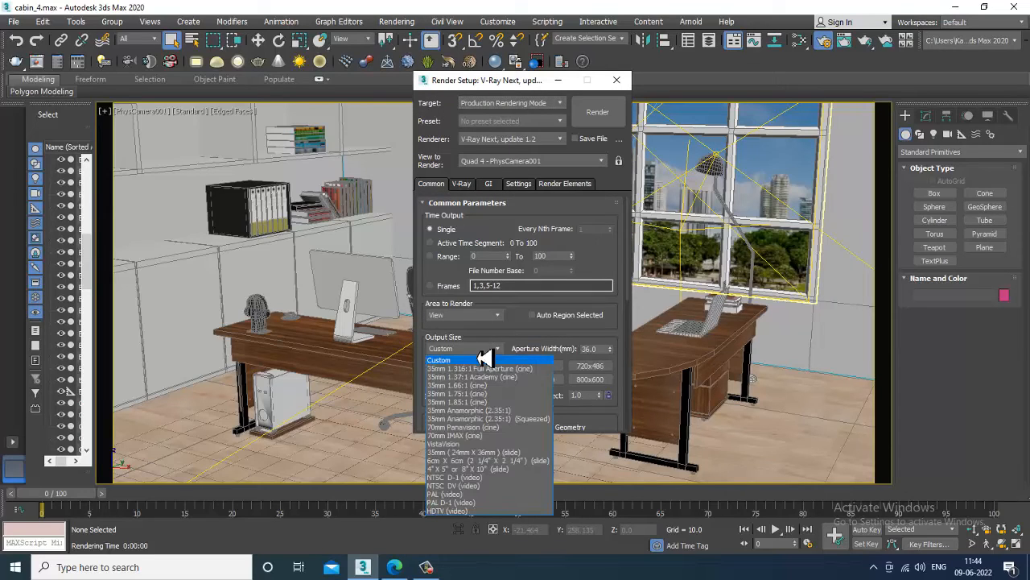
click(487, 511)
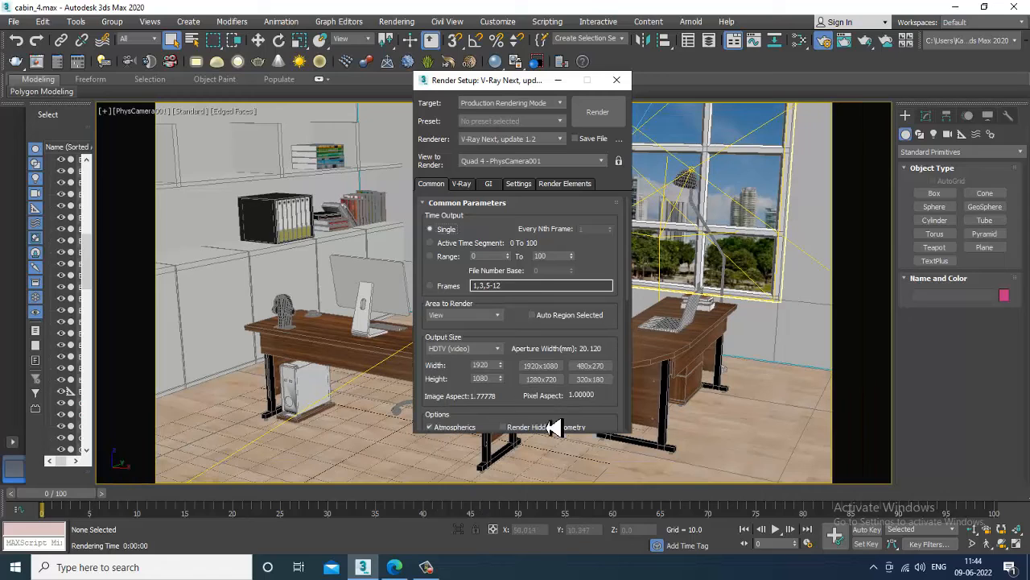
click(558, 80)
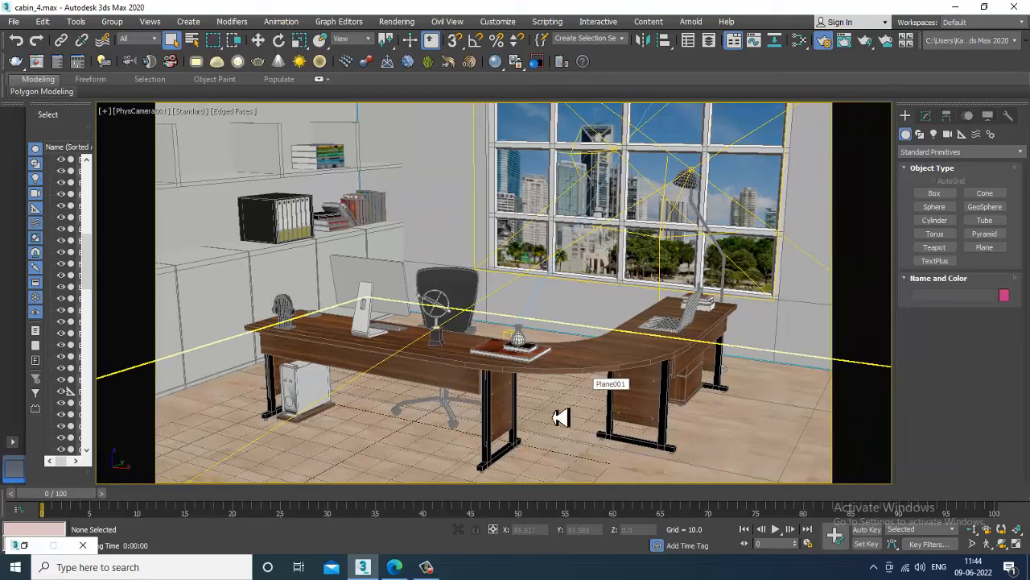
Switch to the Perspective view and orbit around the room.
key(p)
scroll(567, 392, up, 5)
alt+middle_drag(568, 392, 517, 370)
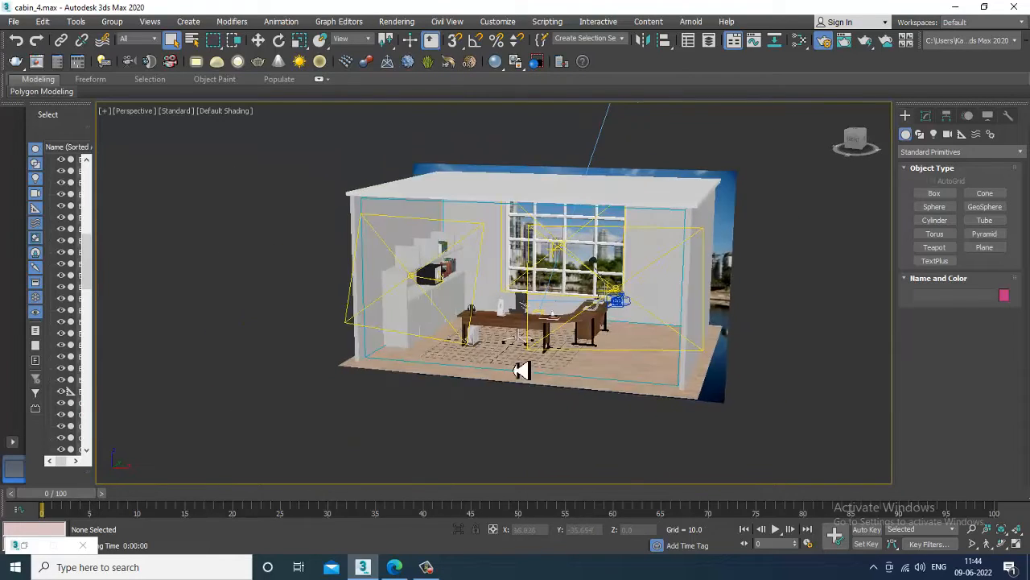
Add a second VRayEnvironmentFog atmosphere effect in Environment and Effects.
scroll(517, 370, up, 5)
click(477, 376)
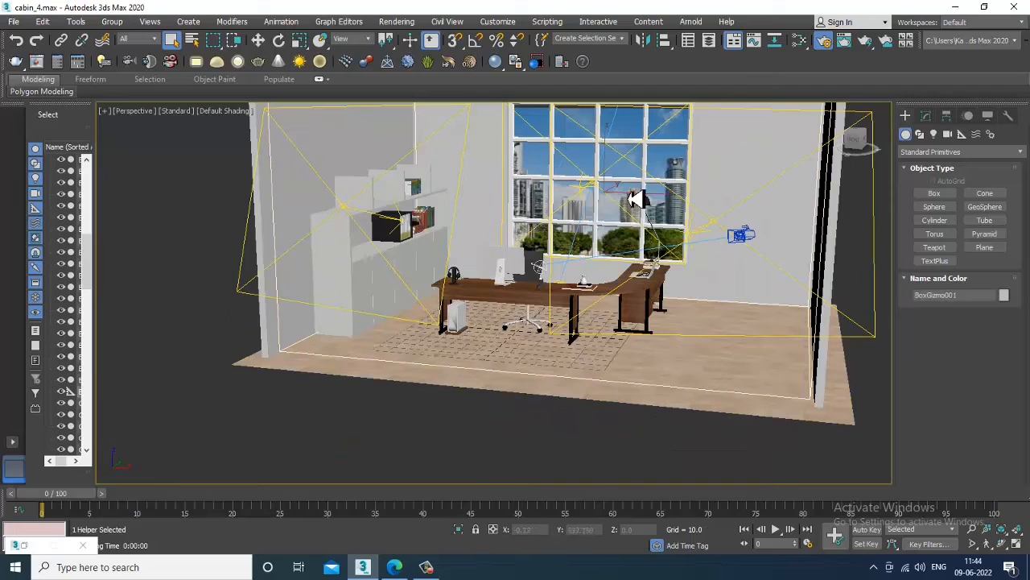
click(401, 22)
click(470, 200)
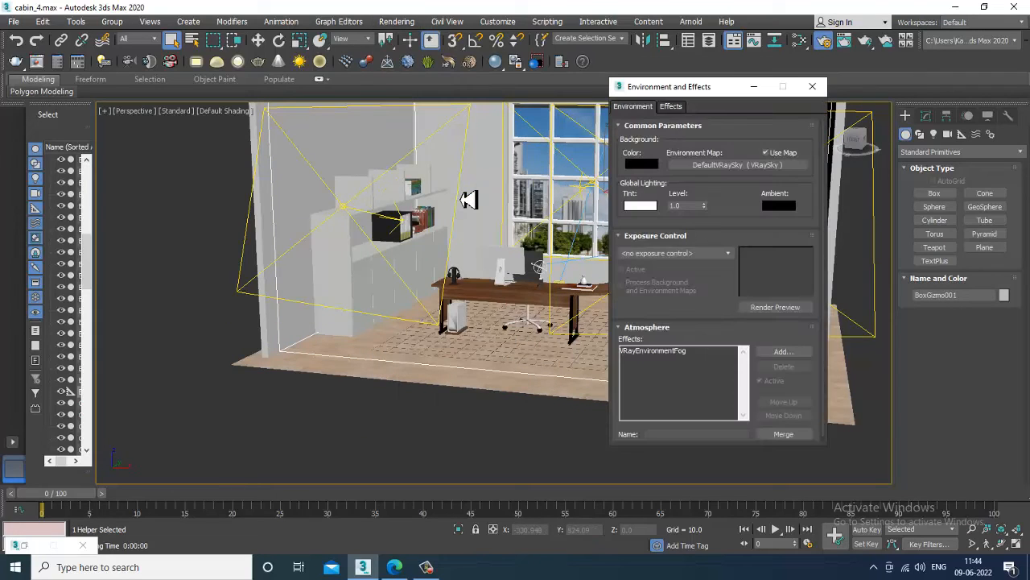
click(669, 352)
drag(700, 309, 700, 198)
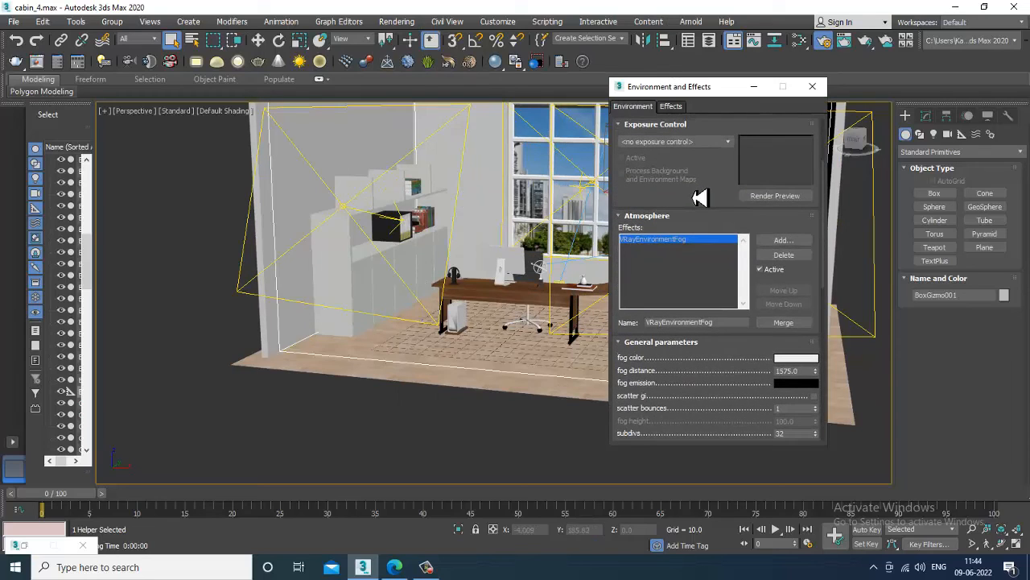
click(784, 240)
click(679, 173)
double_click(678, 174)
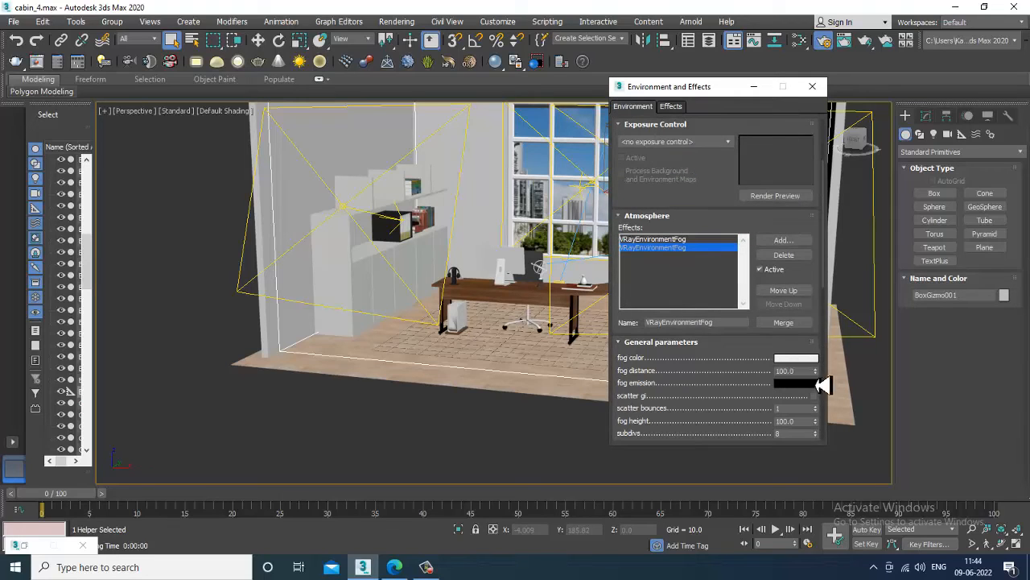
Set the new fog's distance to 815.4 and confine it to BoxGizmo001.
drag(816, 371, 825, 200)
drag(787, 111, 697, 529)
mouse_move(815, 372)
mouse_down()
mouse_move(813, 336)
mouse_move(818, 436)
mouse_move(822, 375)
mouse_up()
drag(749, 375, 746, 252)
drag(763, 348, 745, 69)
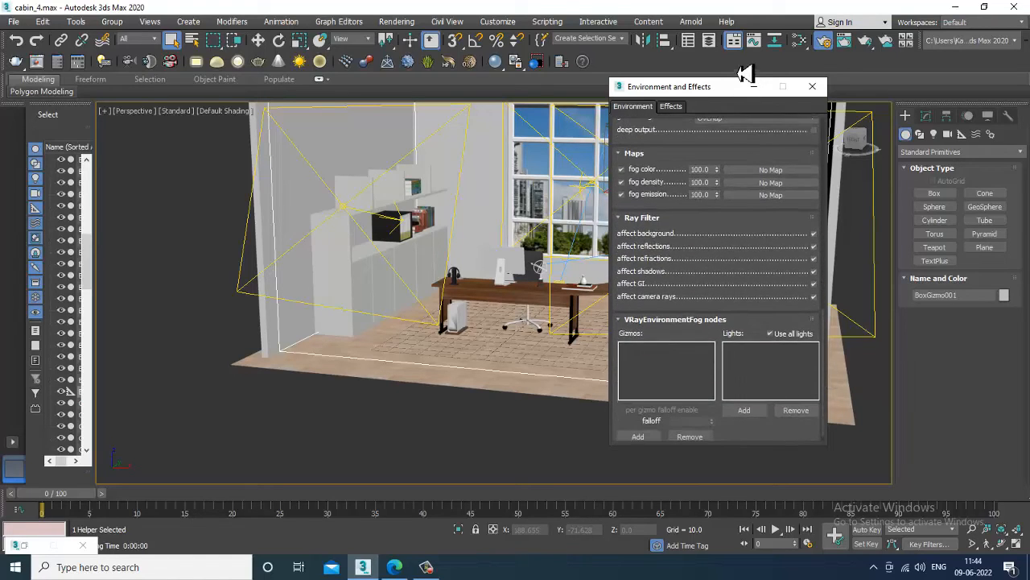
click(641, 438)
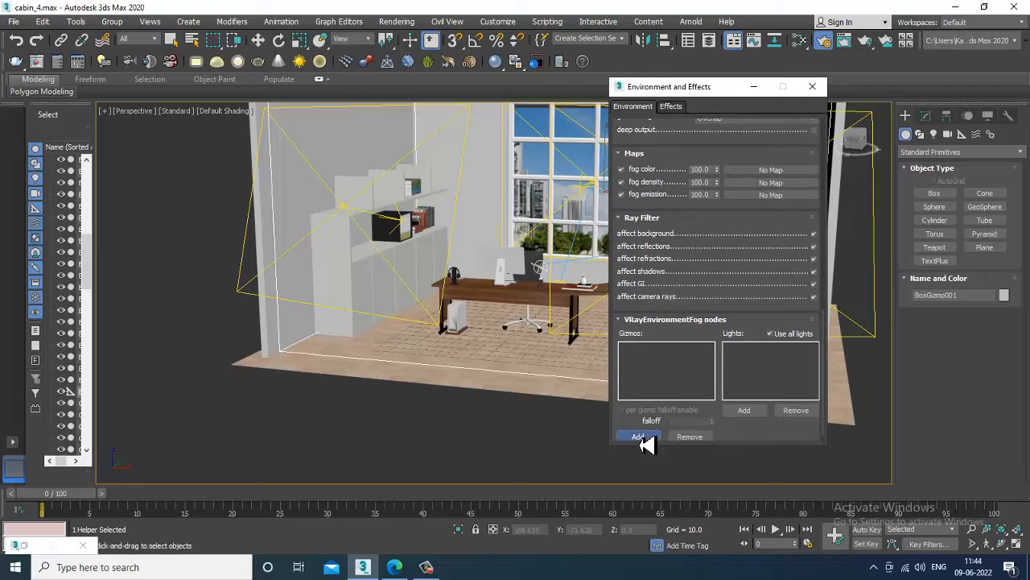
click(341, 365)
Add VRaySun001 as the light affecting the environment fog.
click(752, 415)
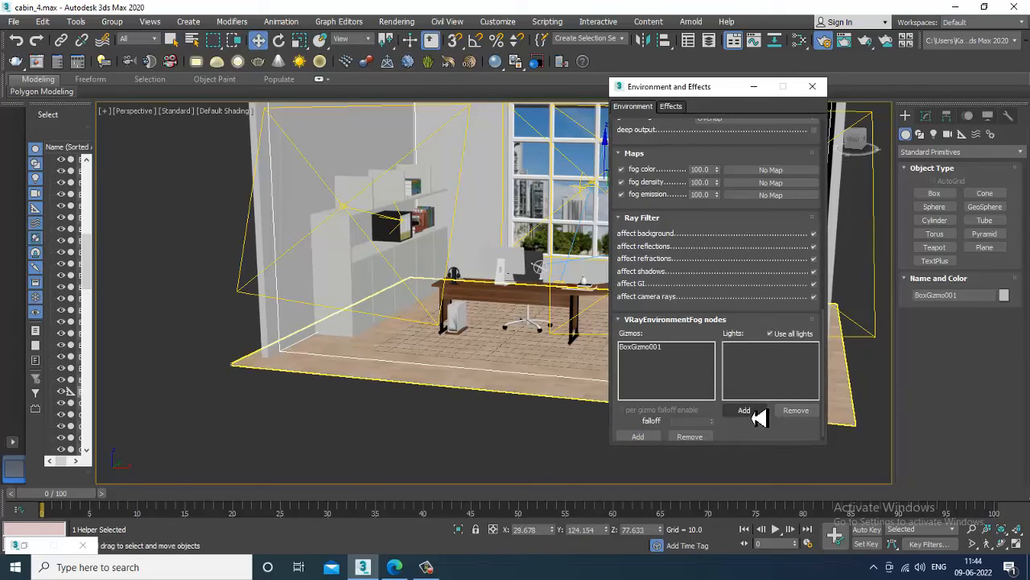
alt+middle_drag(483, 299, 319, 357)
scroll(325, 359, down, 6)
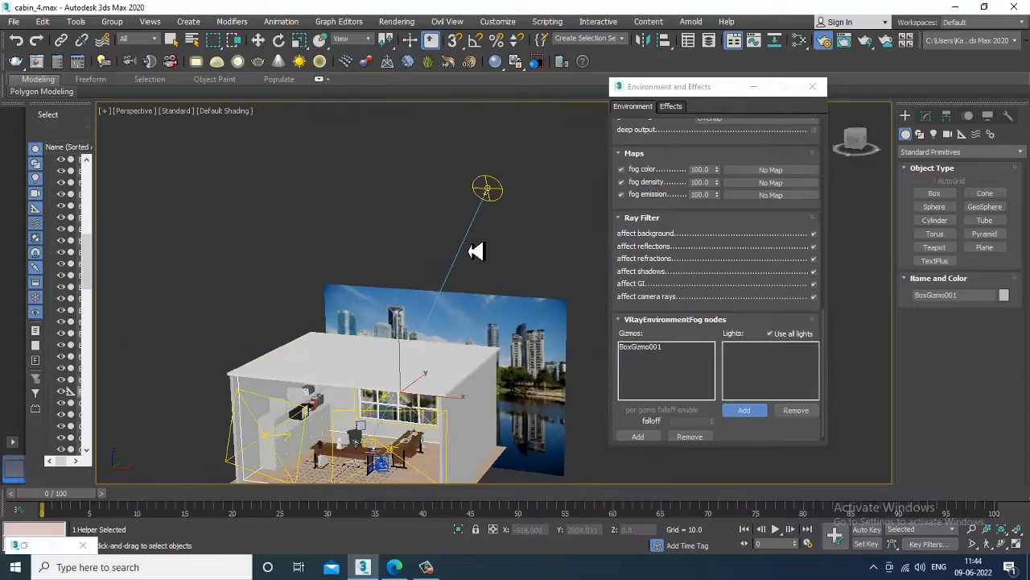
click(488, 191)
alt+middle_drag(430, 328, 511, 314)
scroll(469, 236, up, 5)
scroll(506, 315, up, 3)
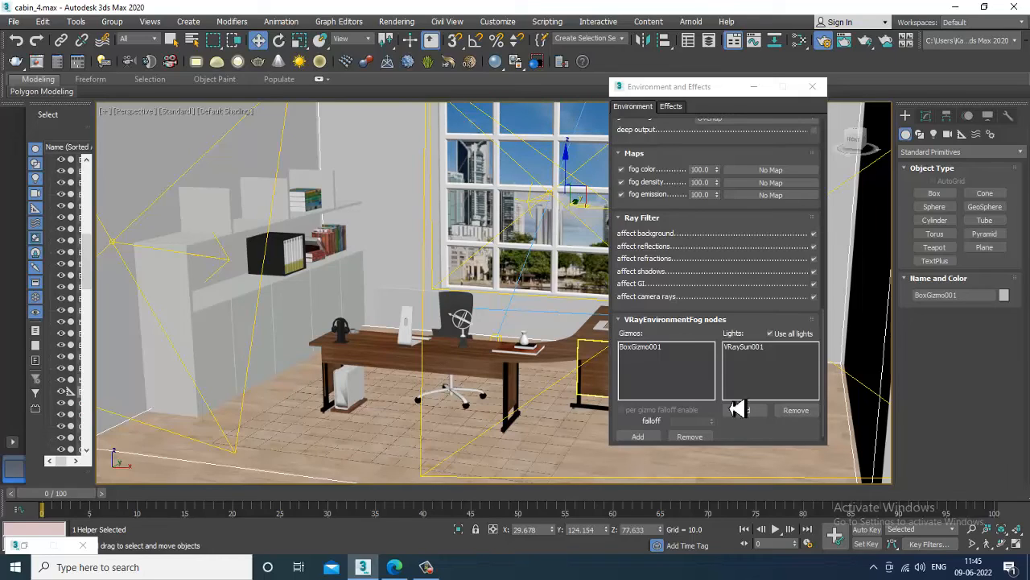
Raise the fog subdivs to 16 and max steps to 1200, then return to the camera view.
click(430, 568)
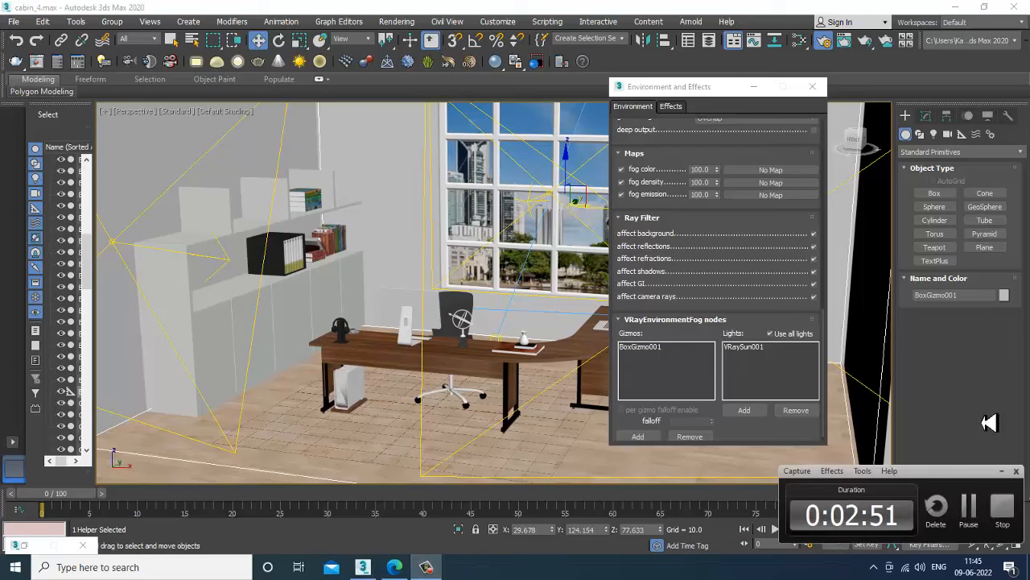
click(974, 520)
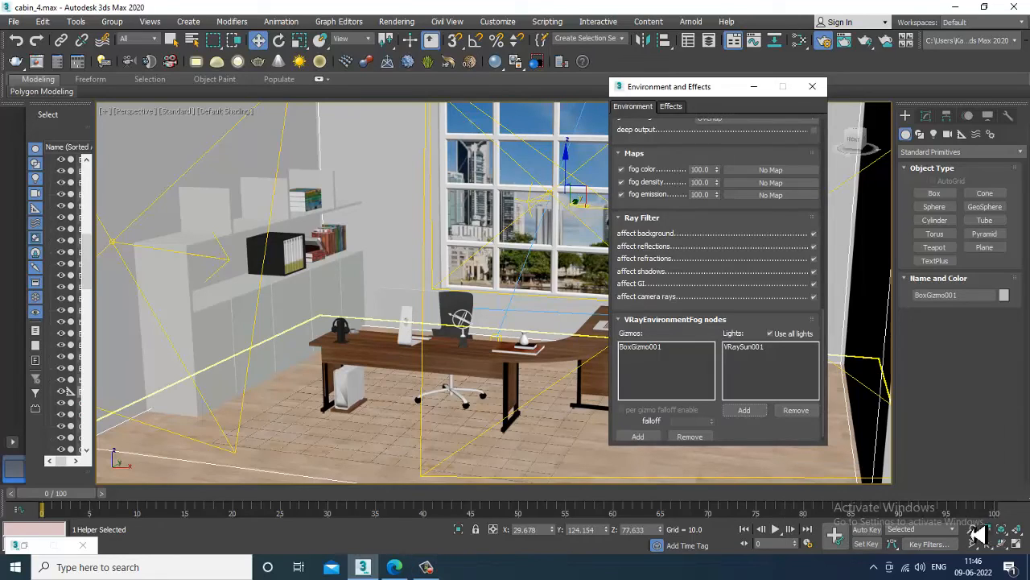
drag(692, 209, 690, 407)
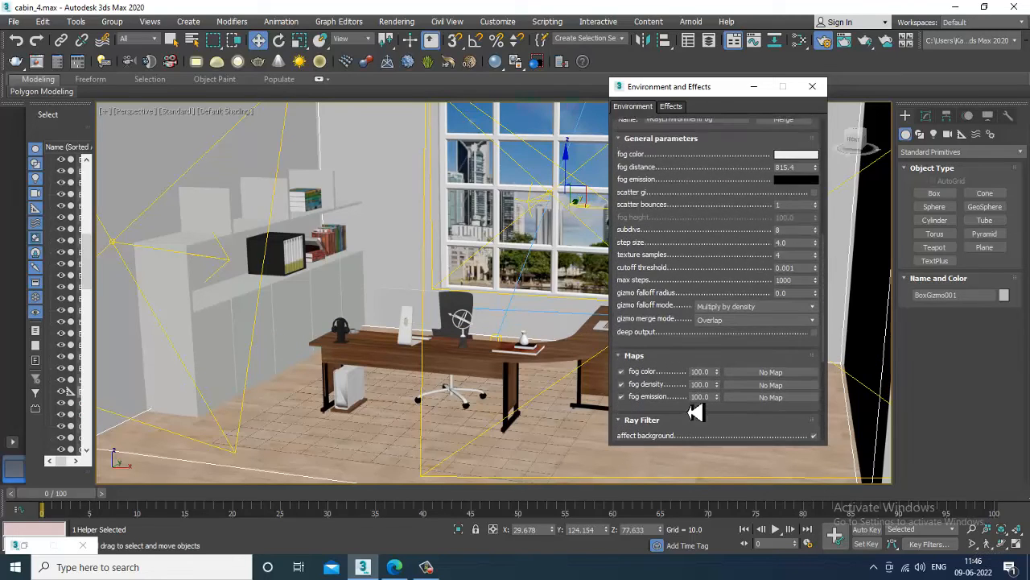
double_click(797, 230)
text(3)
double_click(797, 280)
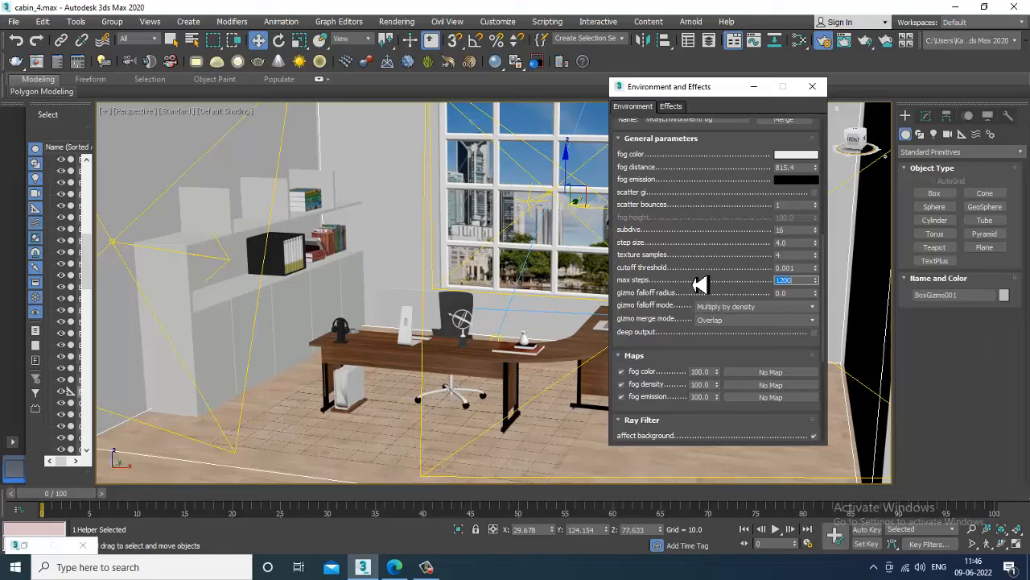
click(754, 87)
key(c)
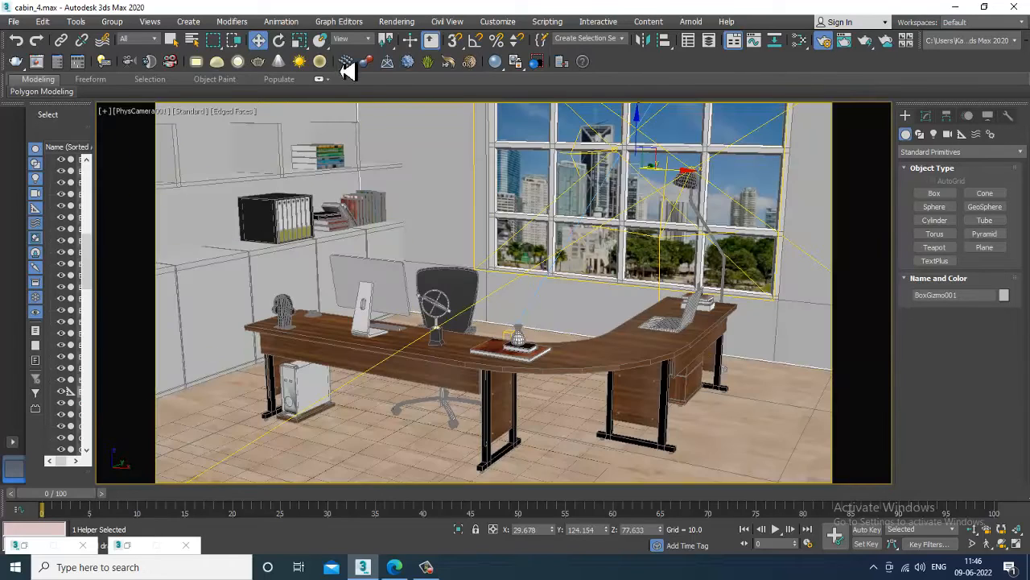
click(397, 21)
Render the cabin camera view and turn on A/B compare in the V-Ray frame buffer.
click(414, 32)
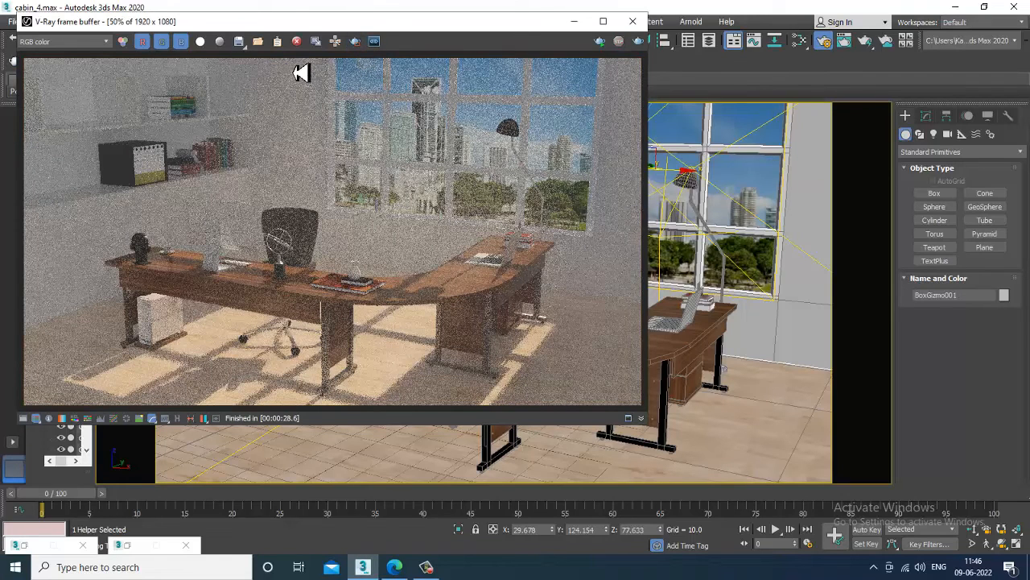
click(355, 41)
click(268, 70)
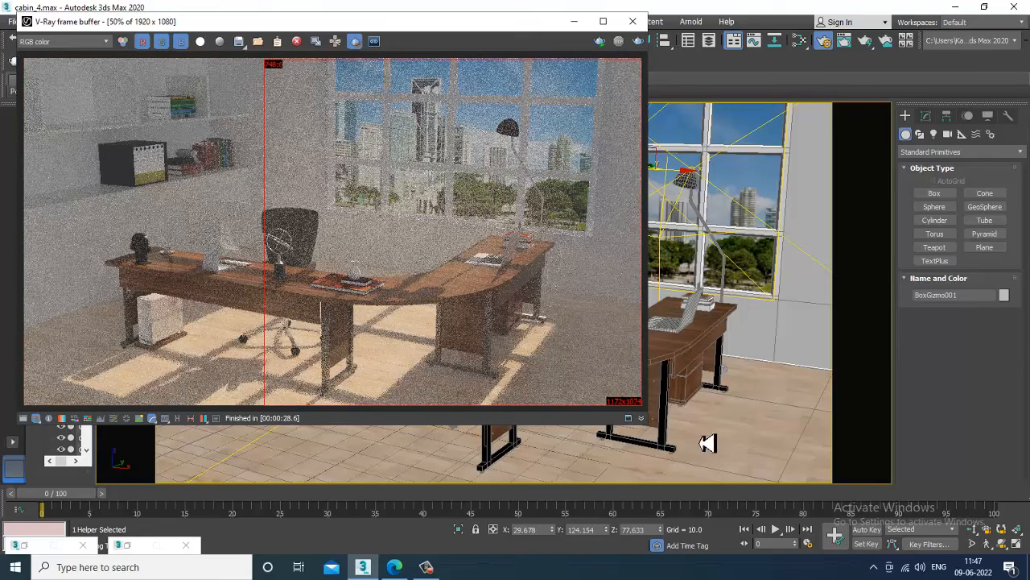
drag(487, 32, 283, 34)
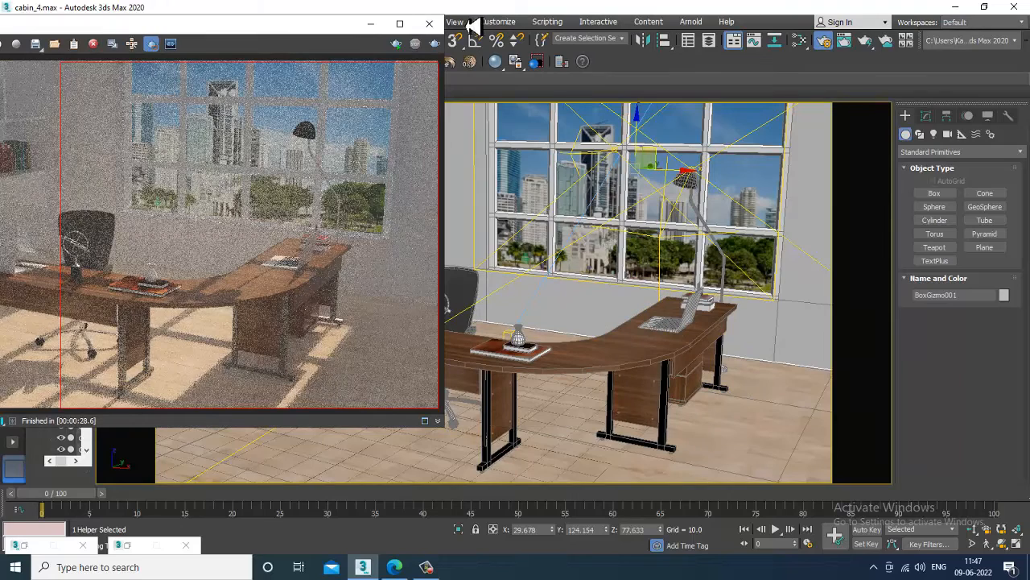
drag(341, 36, 267, 50)
click(414, 24)
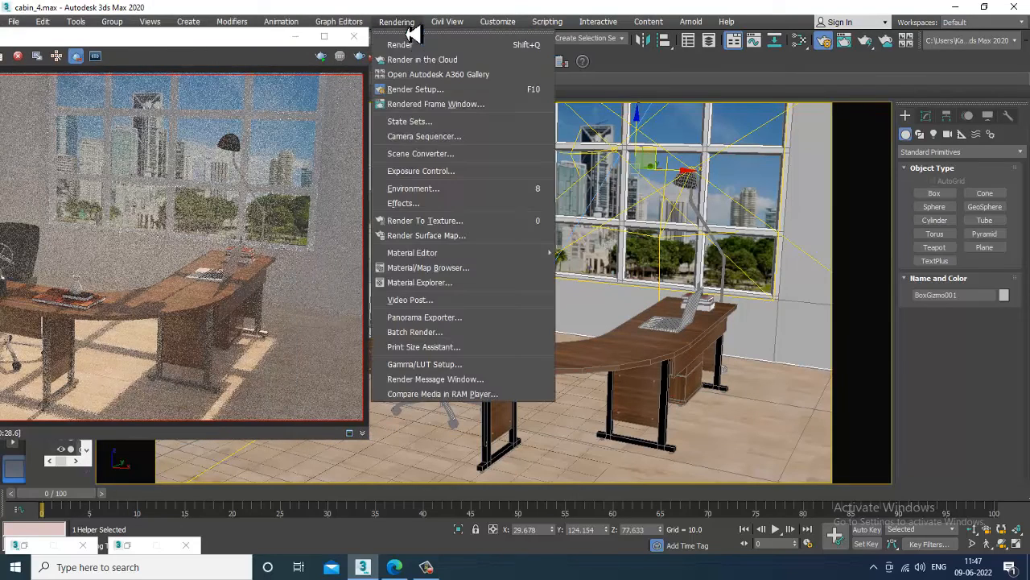
Raise the fog distance to about 1500 and re-render the scene.
click(464, 196)
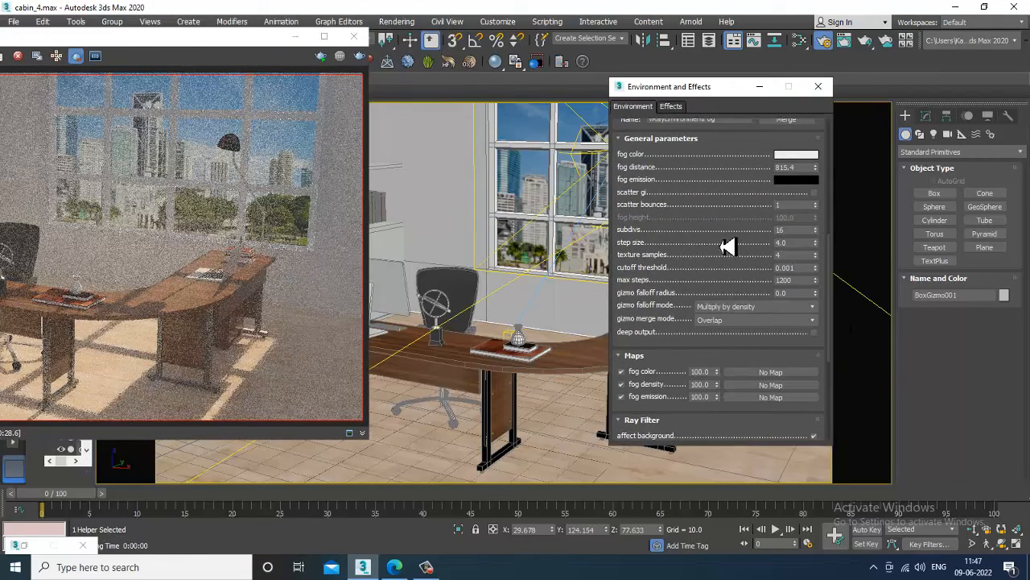
drag(815, 166, 821, 125)
click(394, 22)
click(420, 45)
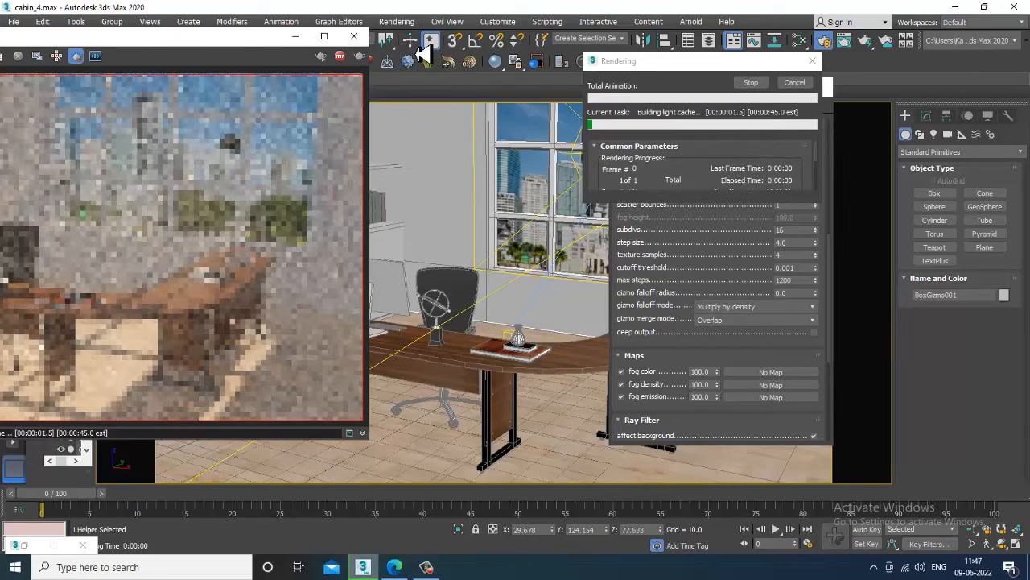
drag(179, 44, 403, 52)
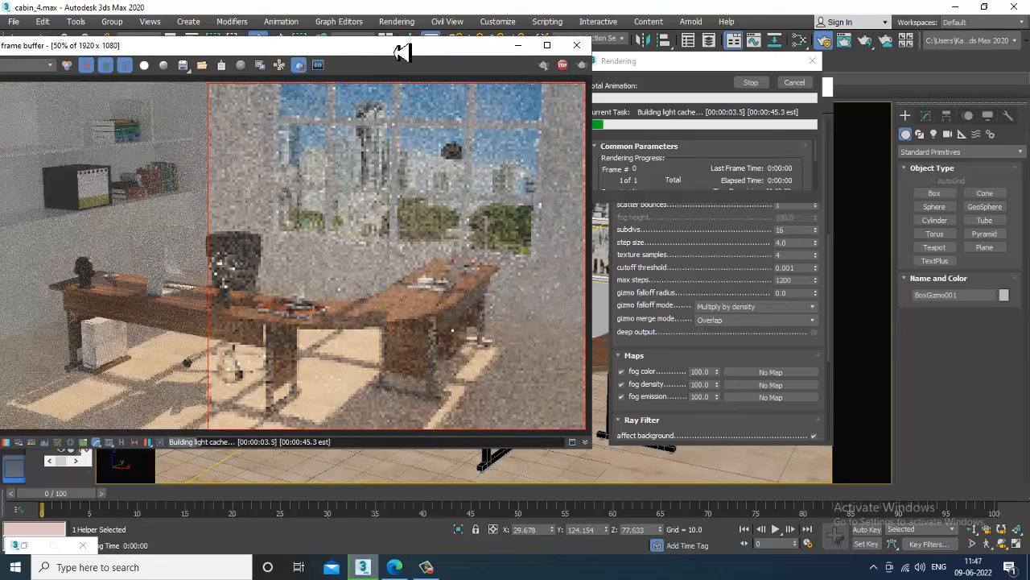
drag(329, 46, 256, 46)
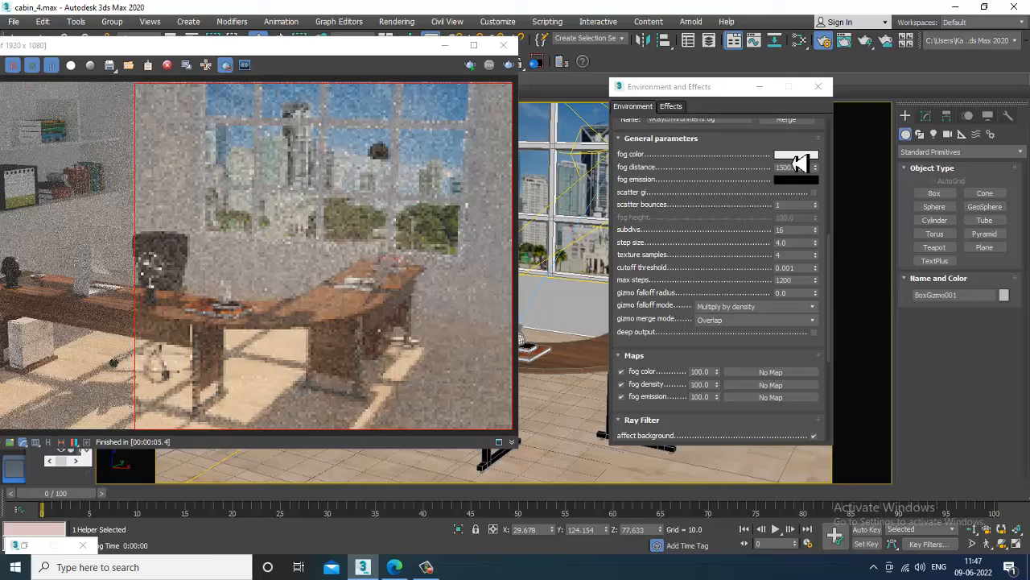
Tint the fog light pink, lower its distance to 360.081, and render again.
click(796, 156)
drag(333, 149, 271, 133)
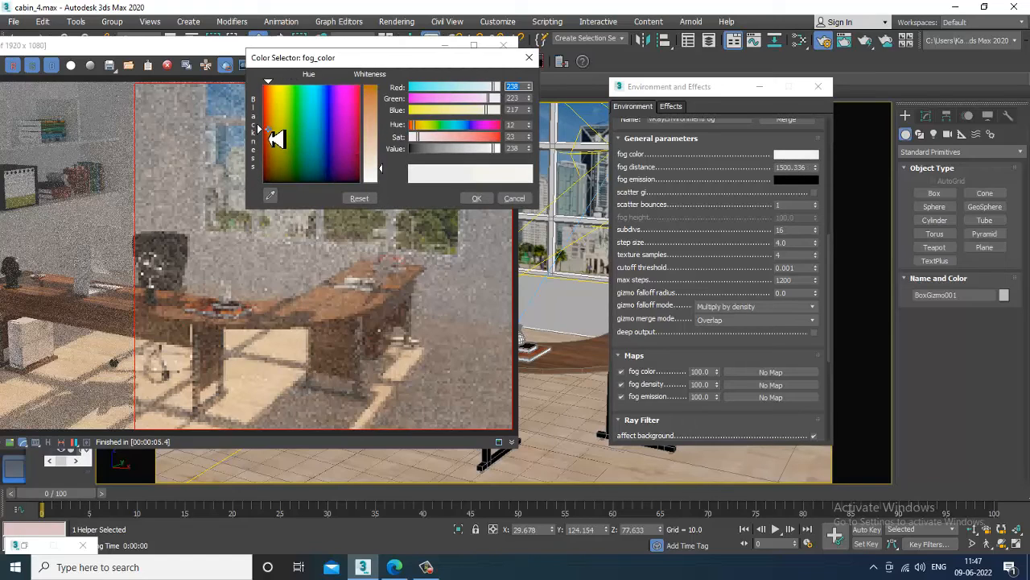
drag(391, 167, 385, 145)
click(477, 198)
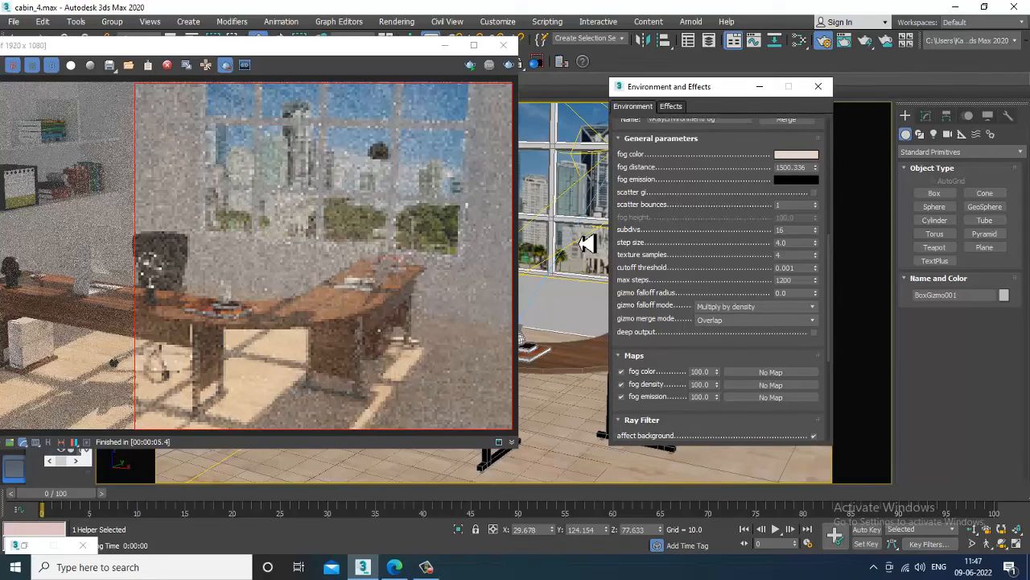
drag(821, 178, 824, 211)
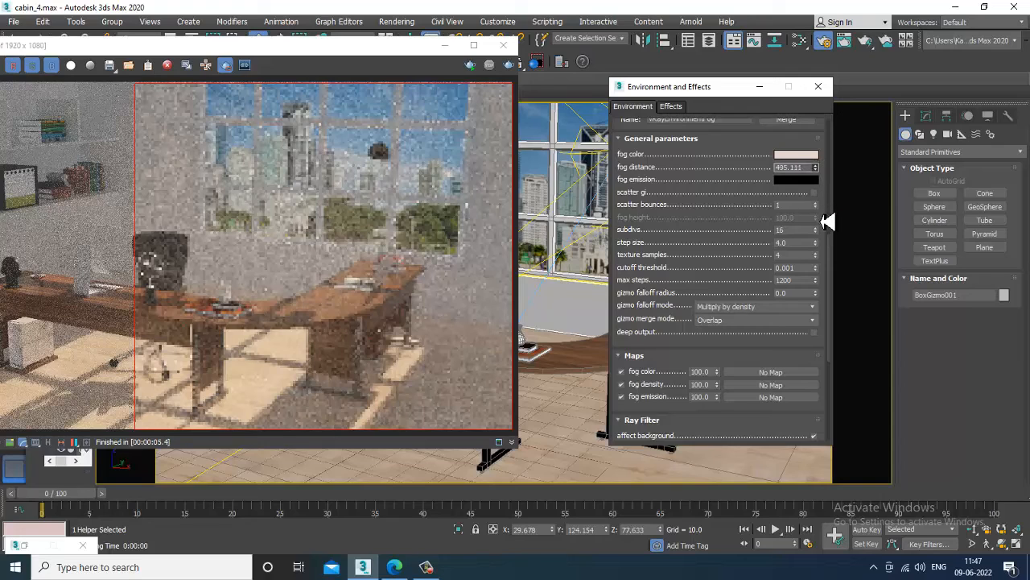
click(396, 21)
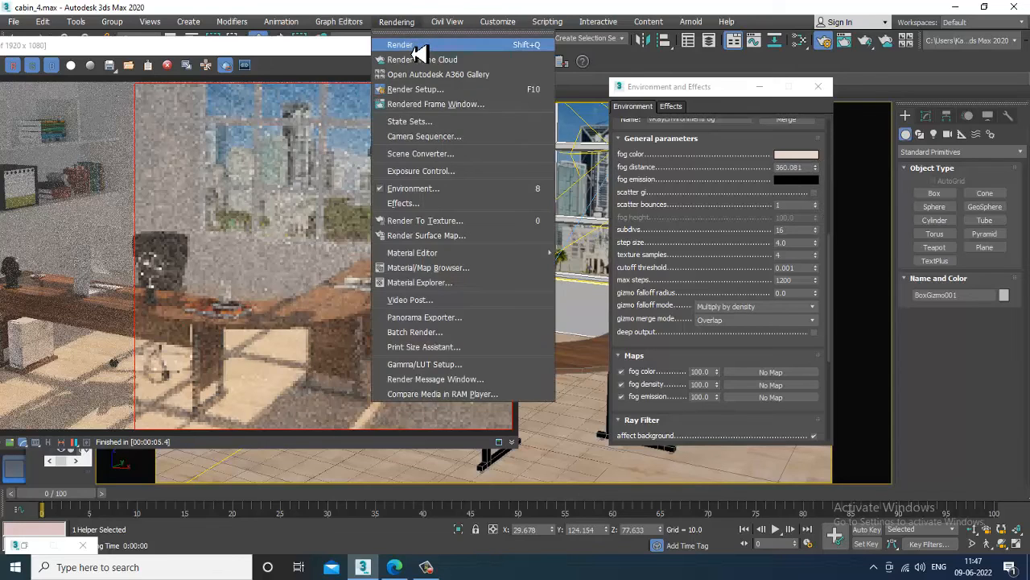
click(414, 44)
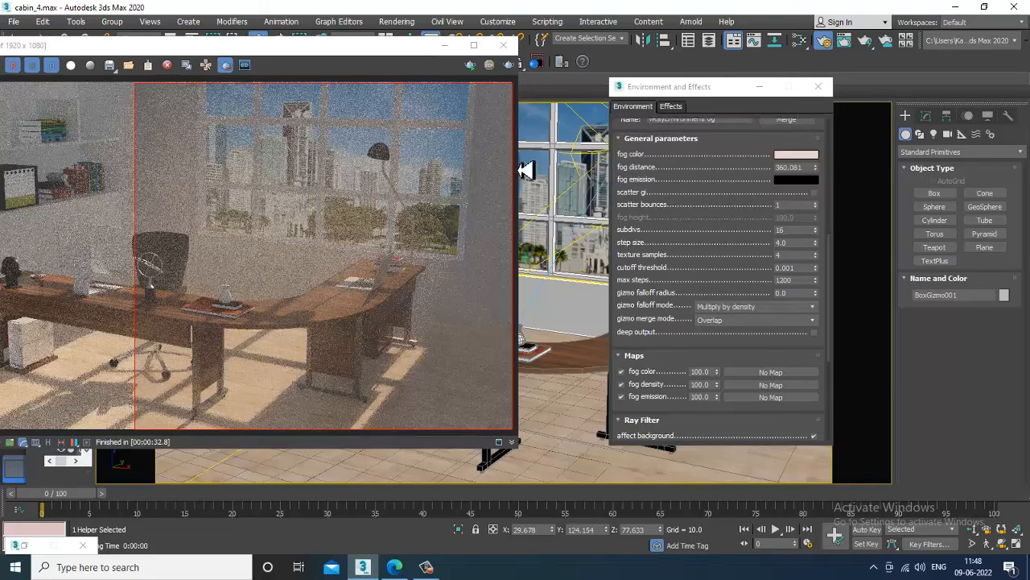
Set the first VRayEnvironmentFog's colour to beige and re-render the office.
scroll(690, 352, up, 3)
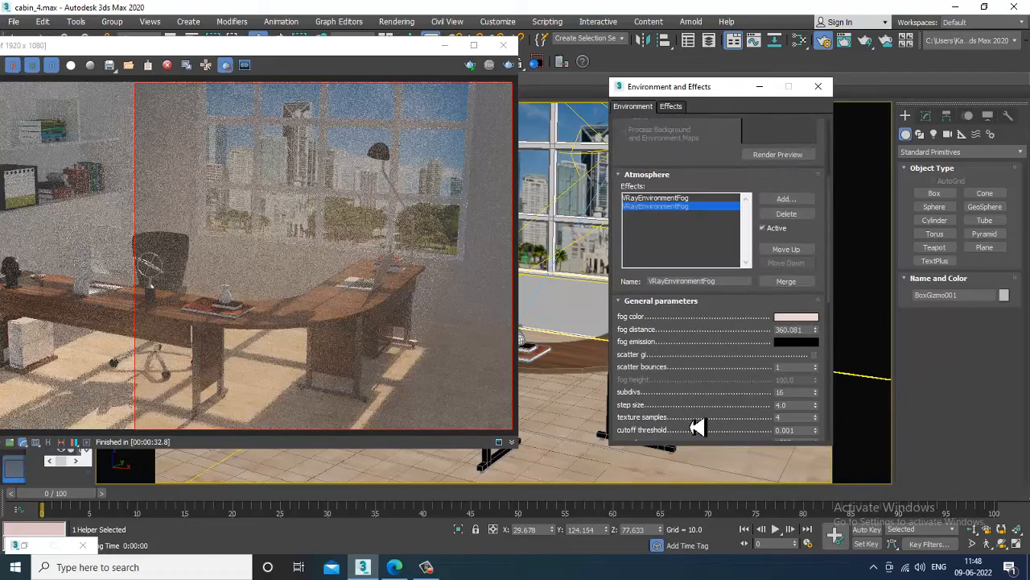
click(681, 199)
click(797, 317)
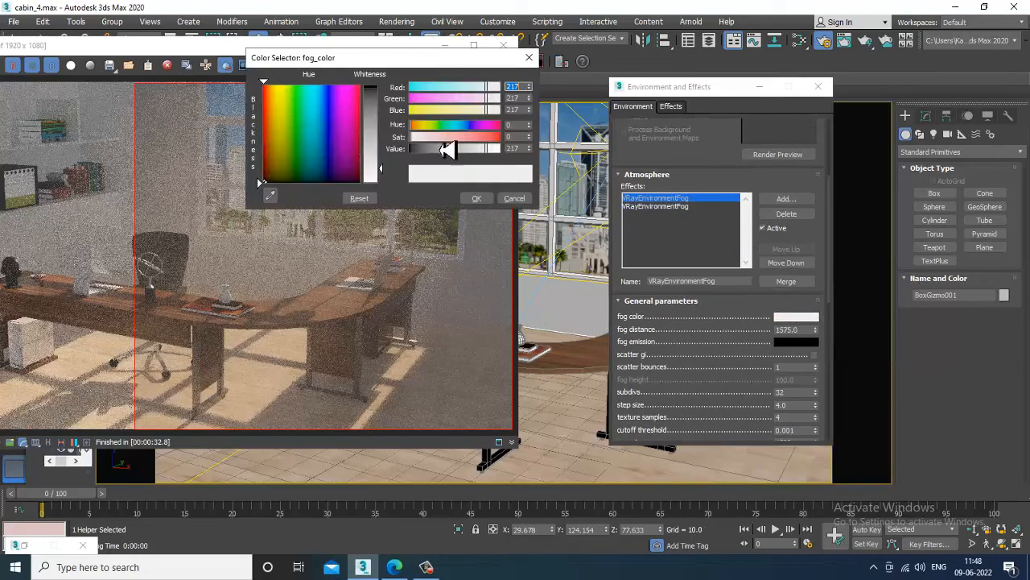
drag(381, 168, 390, 144)
click(484, 198)
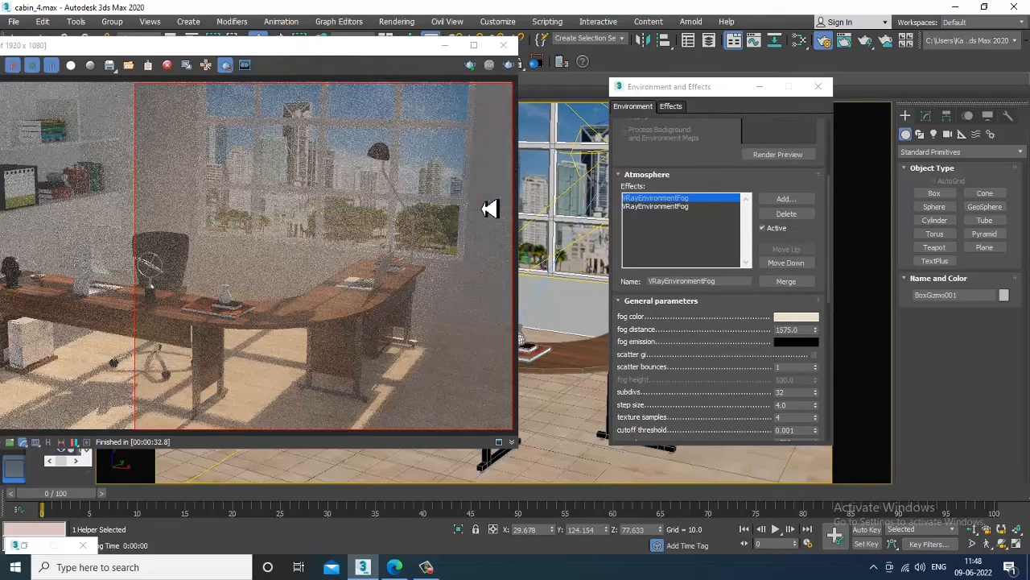
click(406, 23)
click(419, 47)
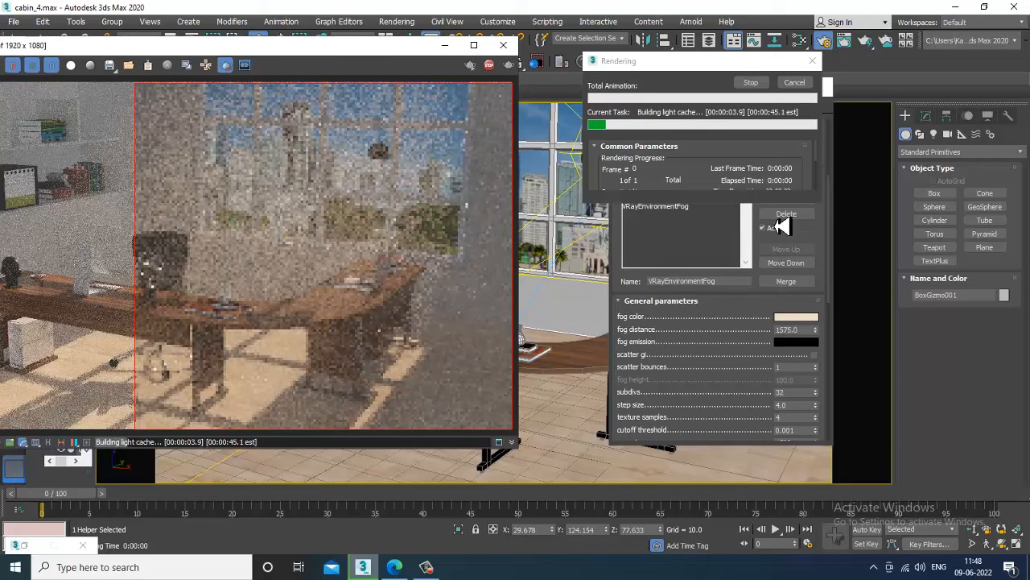
Review the environment and effects settings, then minimize the window.
scroll(713, 391, up, 3)
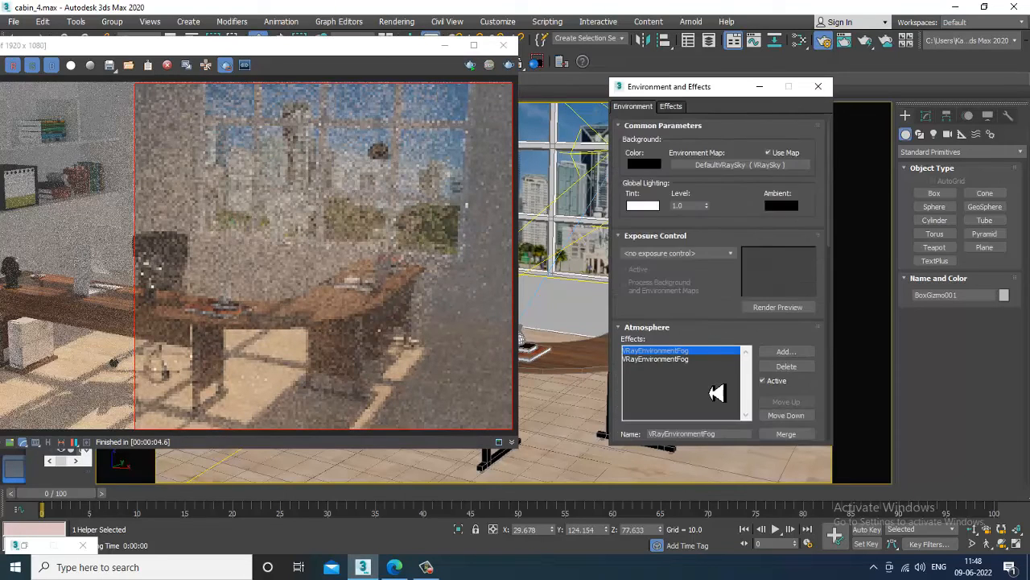
scroll(720, 375, down, 6)
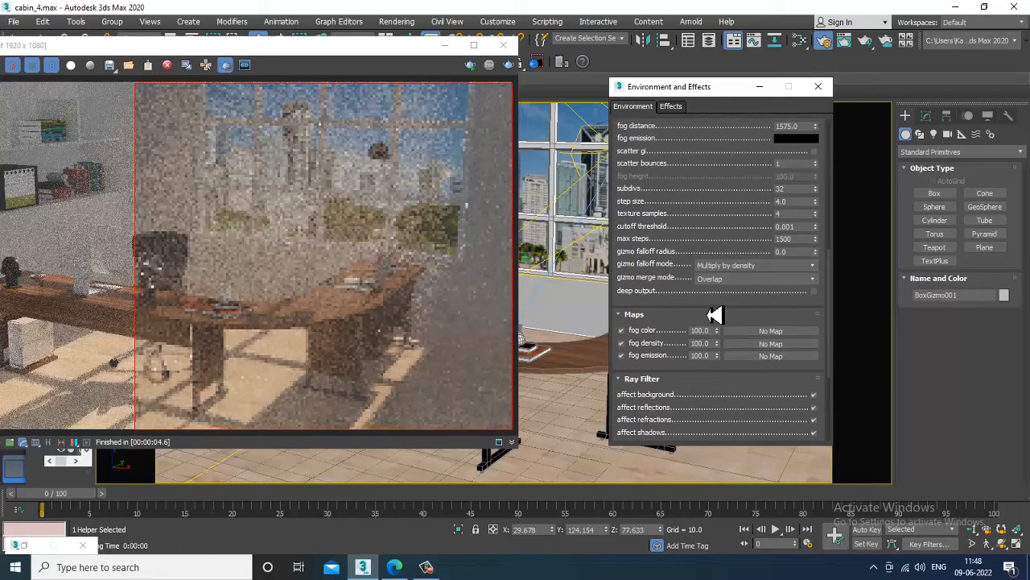
drag(713, 315, 706, 228)
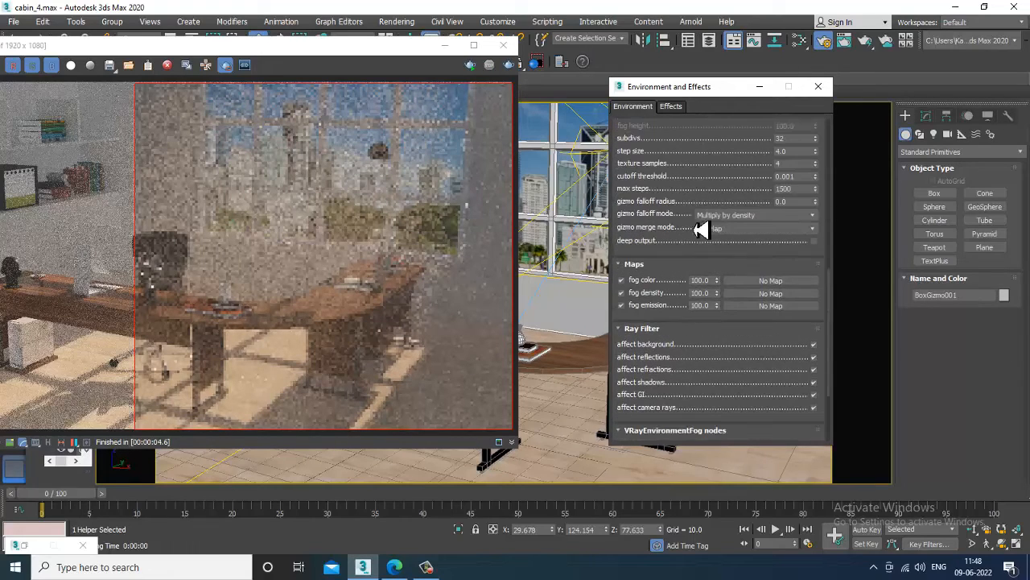
click(674, 106)
click(636, 108)
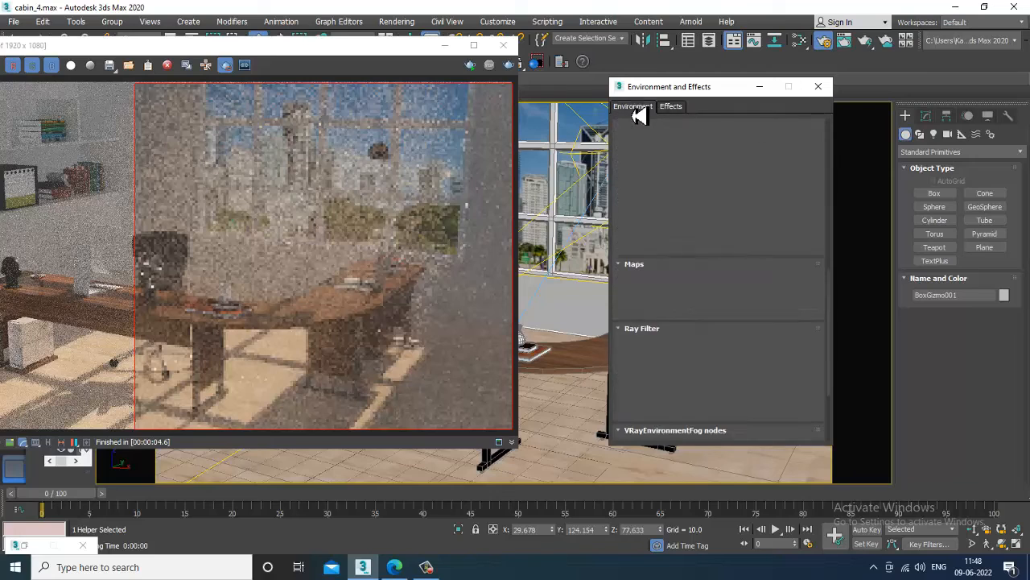
scroll(713, 316, up, 5)
drag(706, 221, 705, 337)
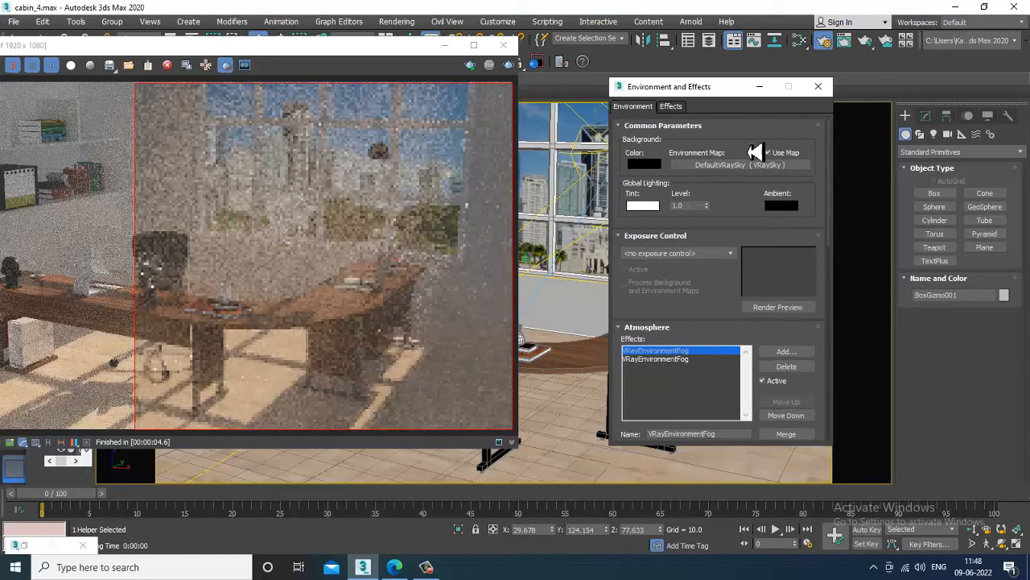
click(759, 87)
Set the scene's exposure control to VRay Exposure Control.
click(396, 22)
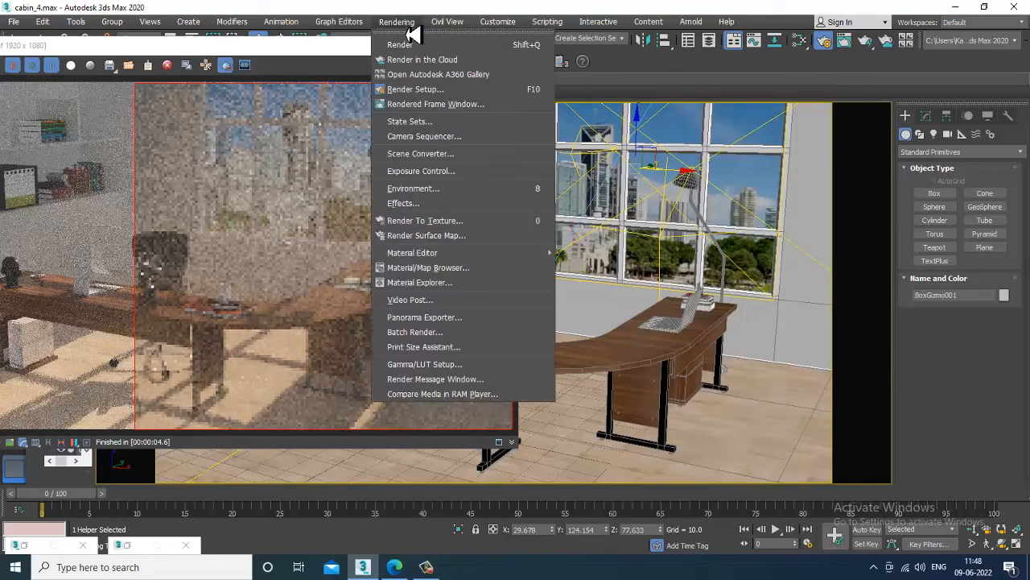
click(452, 189)
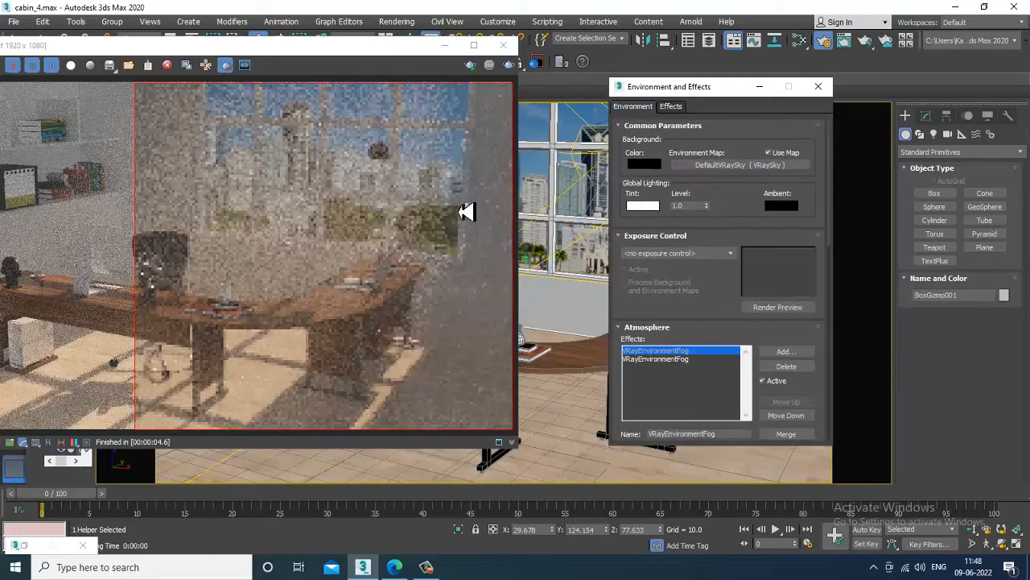
click(681, 360)
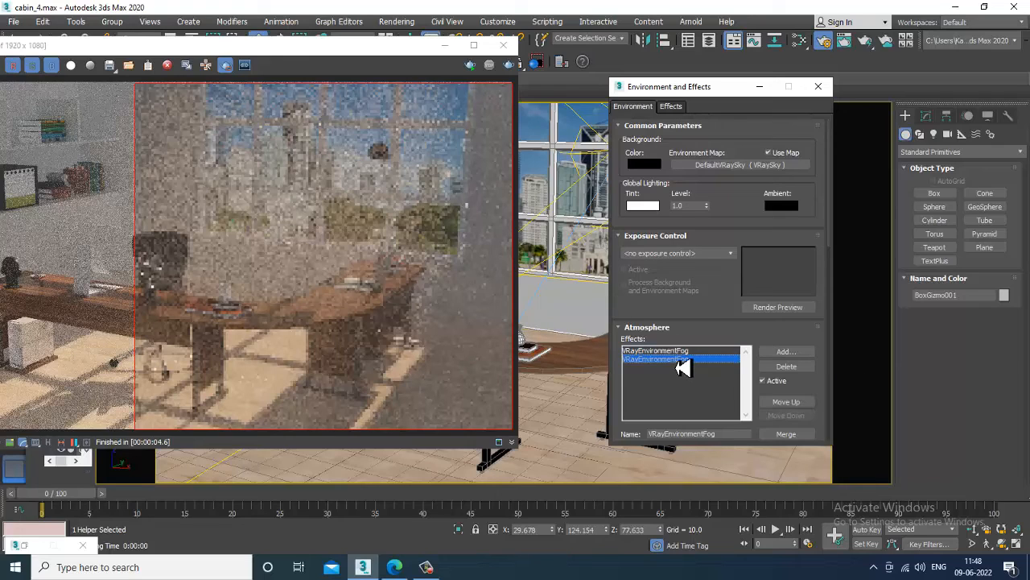
click(682, 352)
click(681, 254)
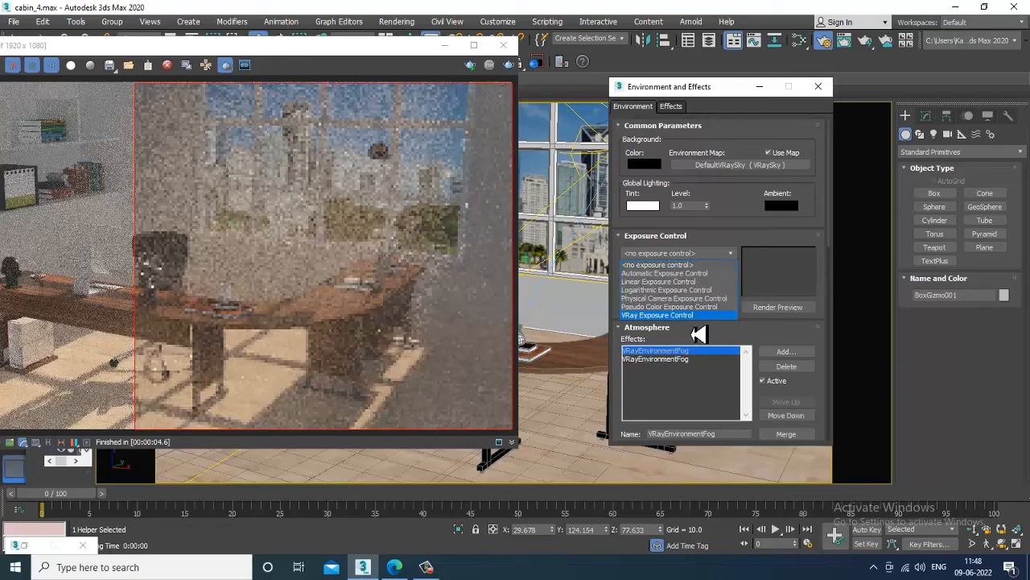
click(698, 316)
Set shutter speed to 25 and white balance to Neutral, then re-render.
scroll(729, 317, down, 3)
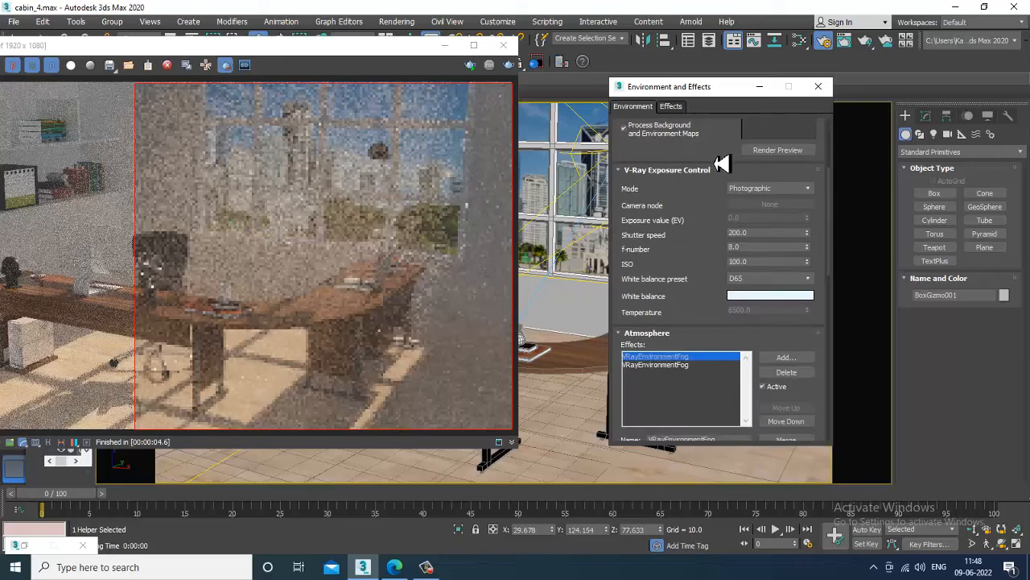
drag(774, 235, 684, 242)
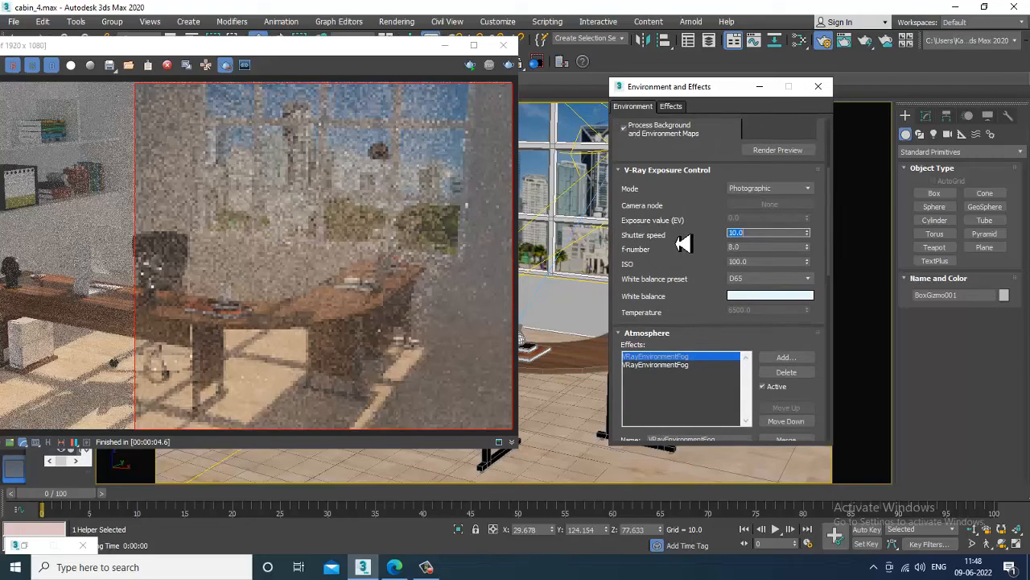
click(773, 281)
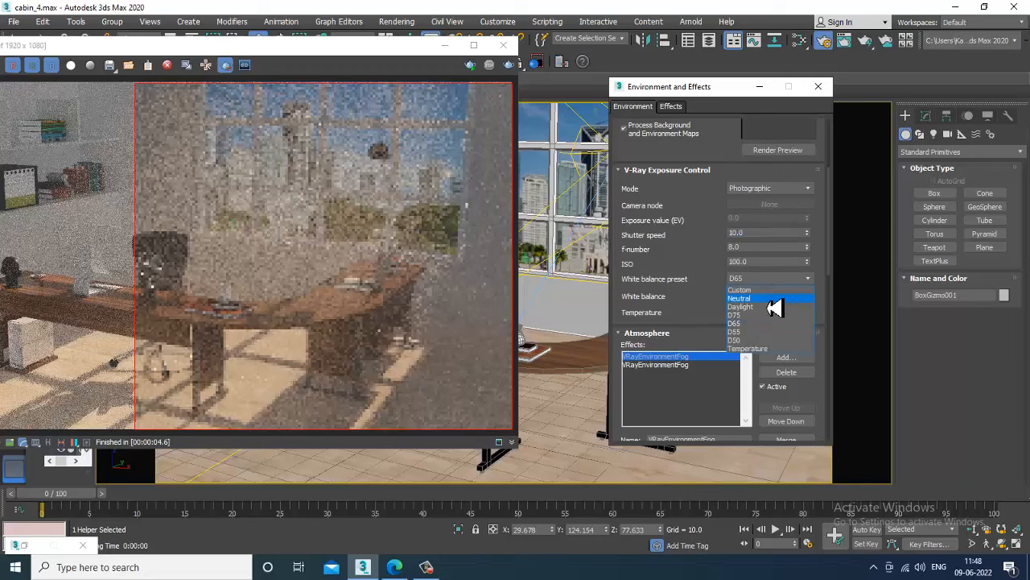
click(771, 305)
click(510, 65)
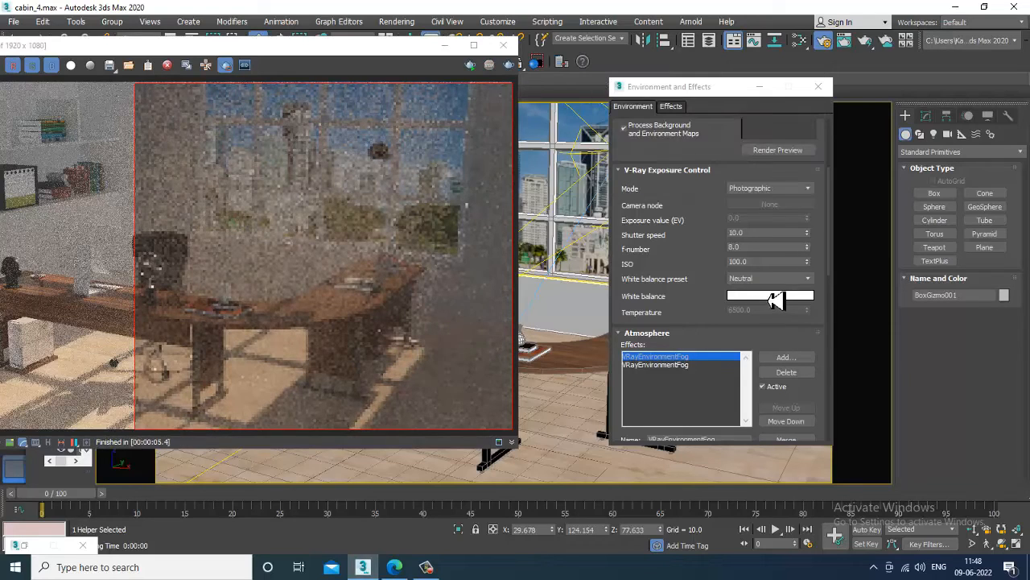
double_click(755, 233)
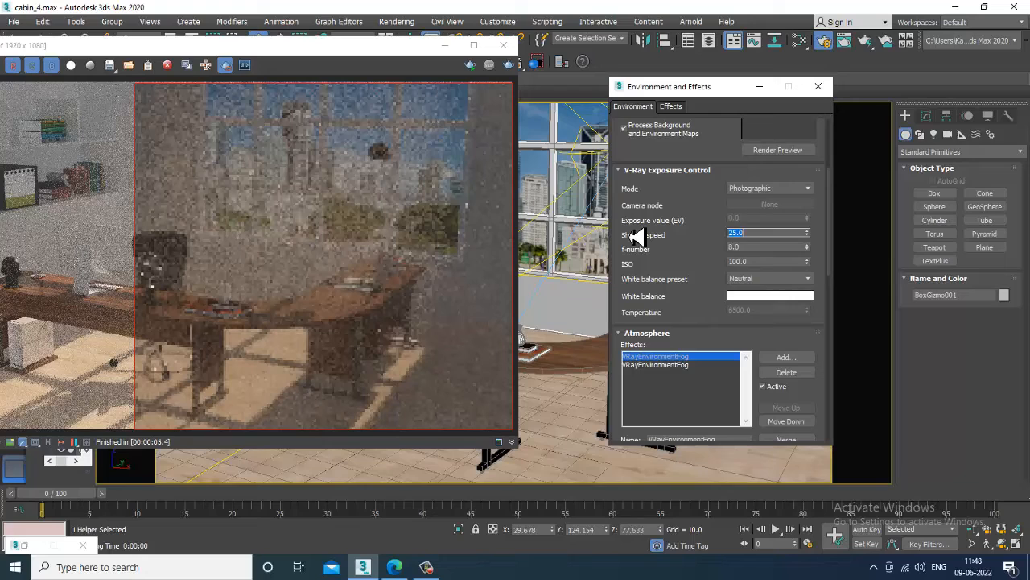
click(508, 66)
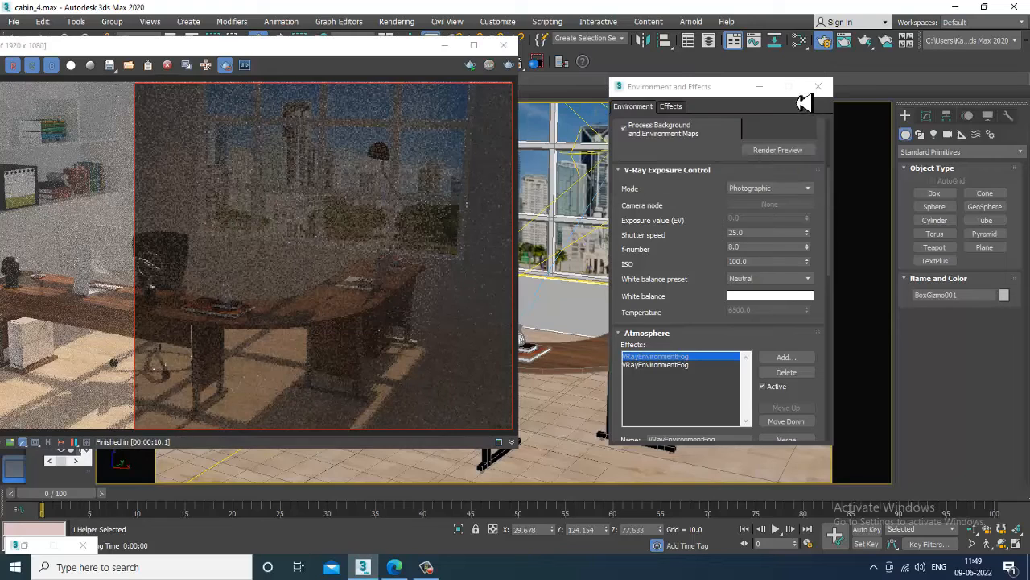
Try the Daylight white balance preset with a warmer custom colour and render the scene.
drag(706, 295, 707, 332)
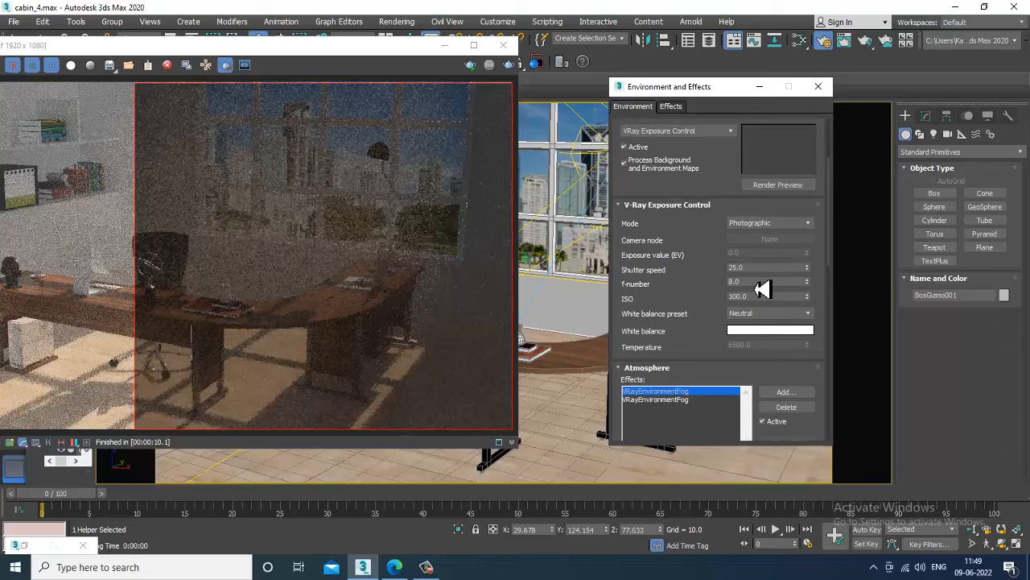
click(777, 314)
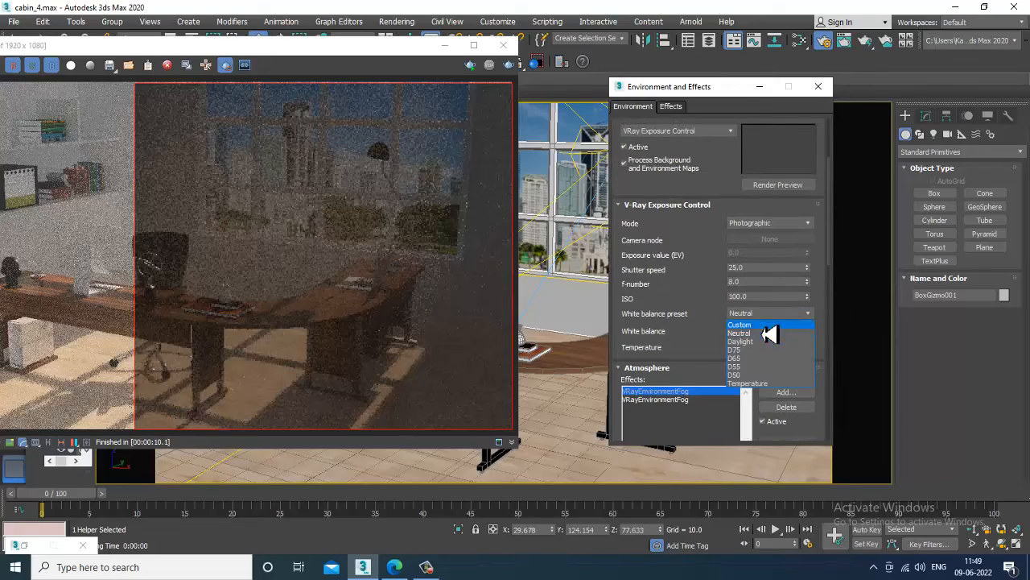
click(769, 341)
click(799, 330)
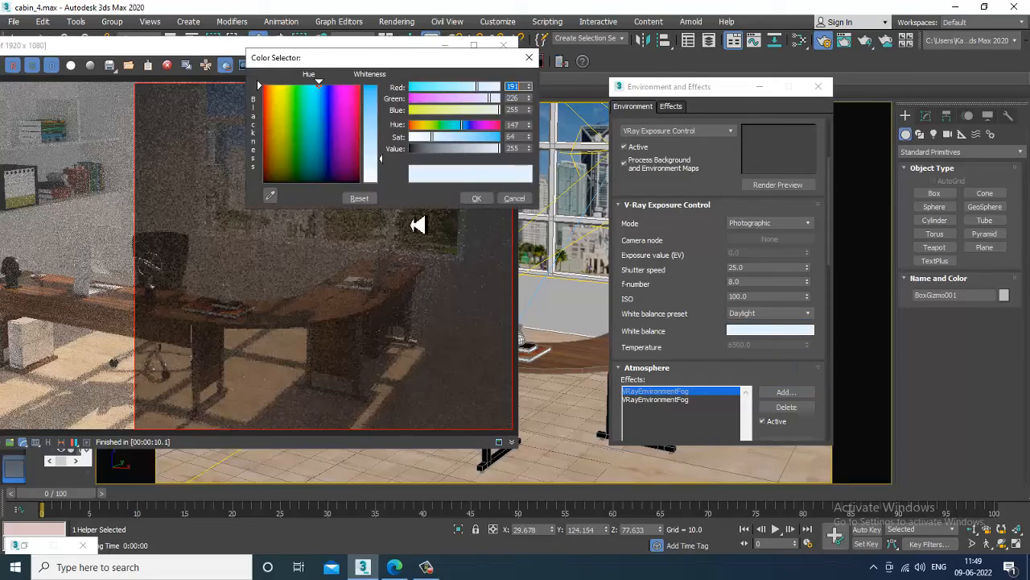
click(273, 130)
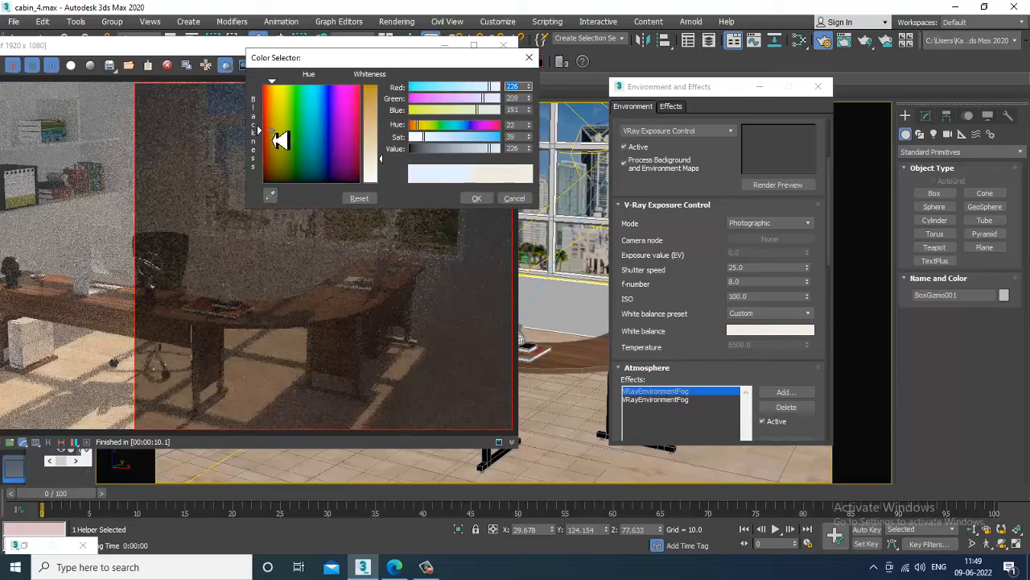
click(270, 130)
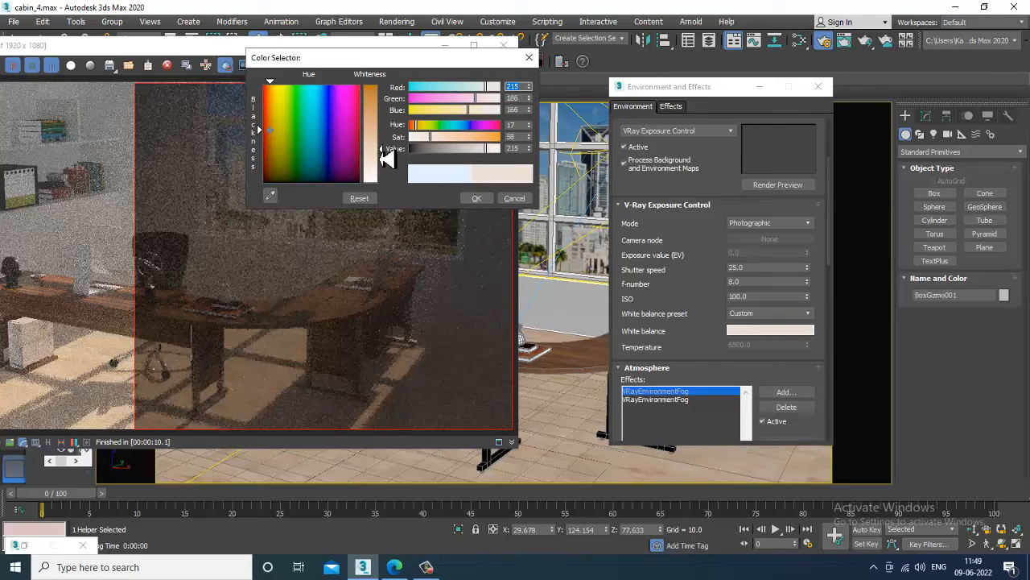
click(475, 198)
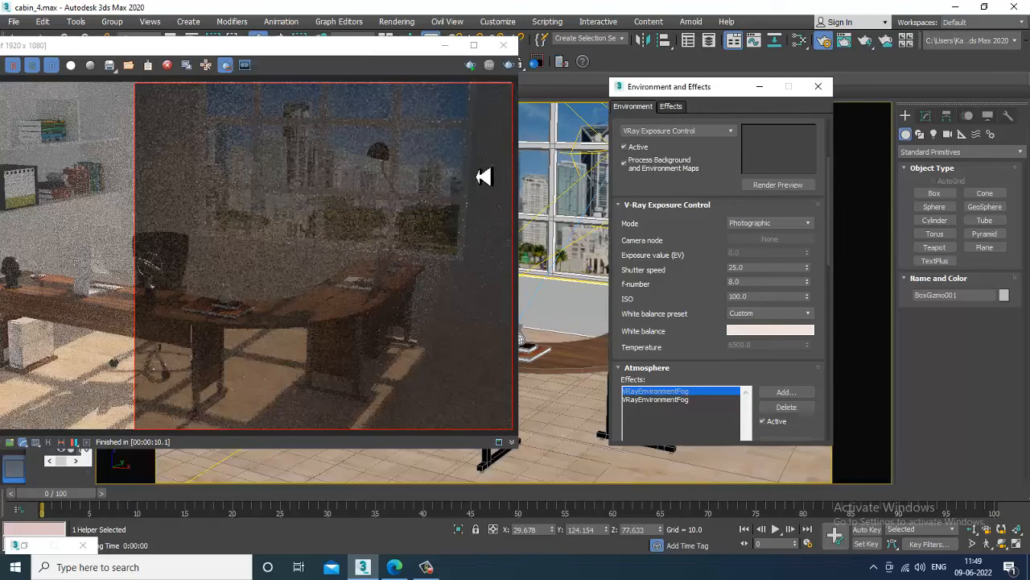
click(515, 66)
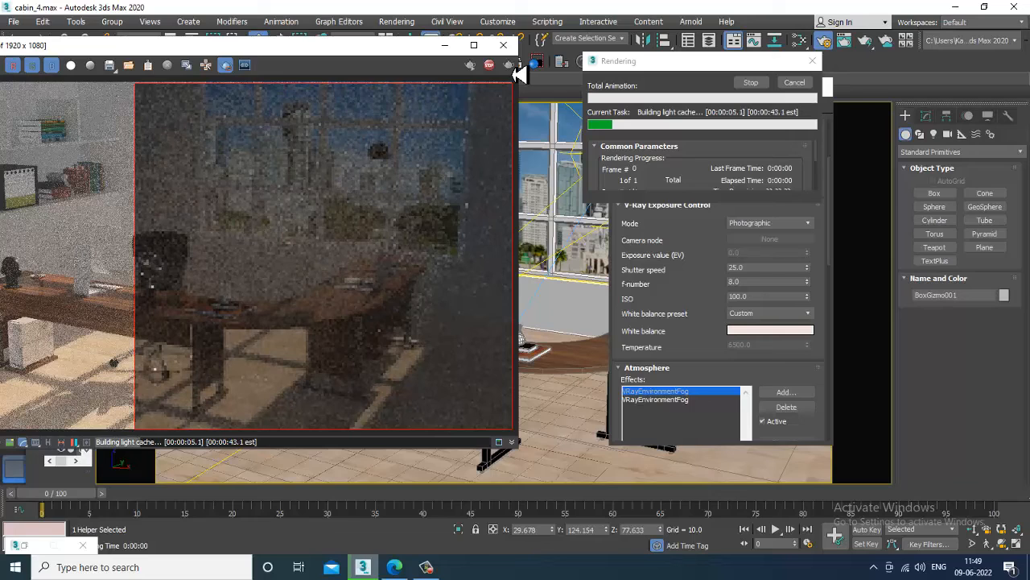
Switch white balance to Neutral, set shutter speed to 20.0, and re-render the cabin.
click(760, 314)
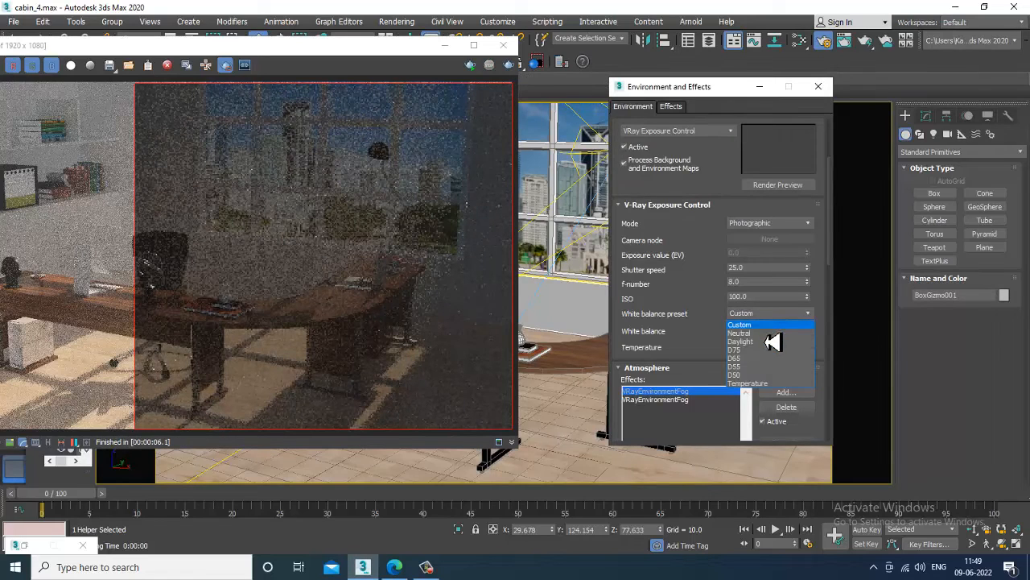
click(773, 334)
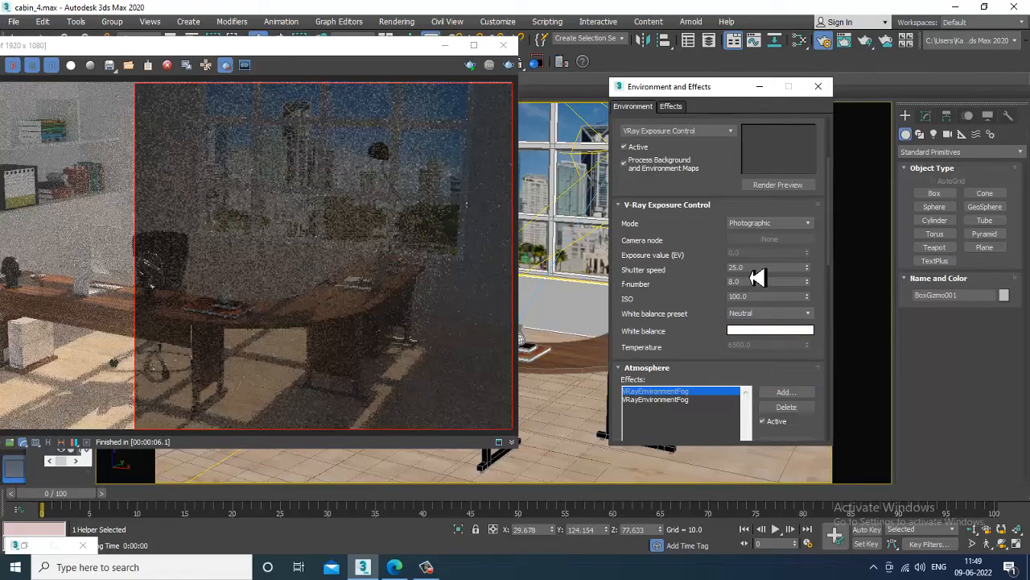
drag(759, 269, 683, 275)
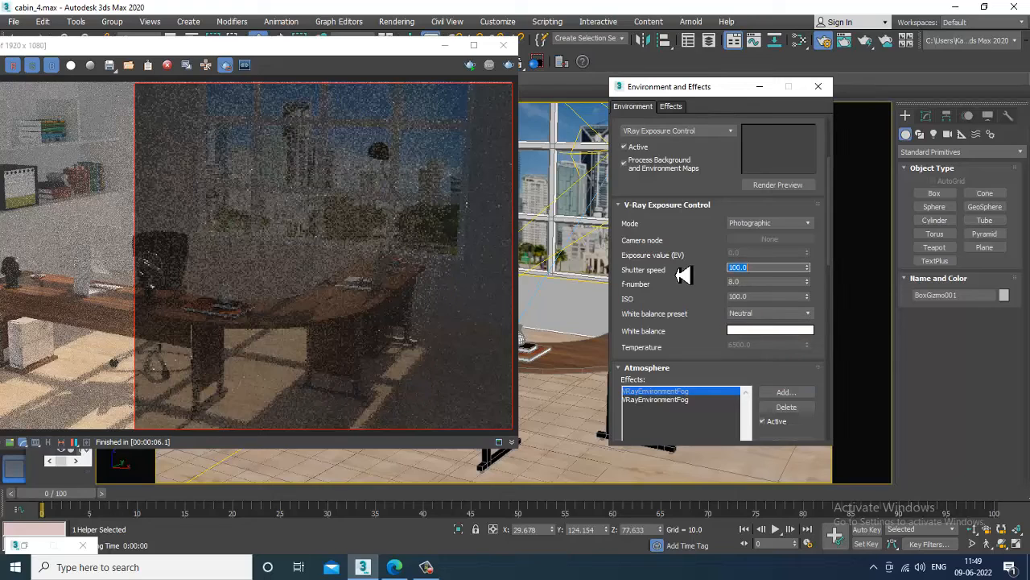
click(509, 64)
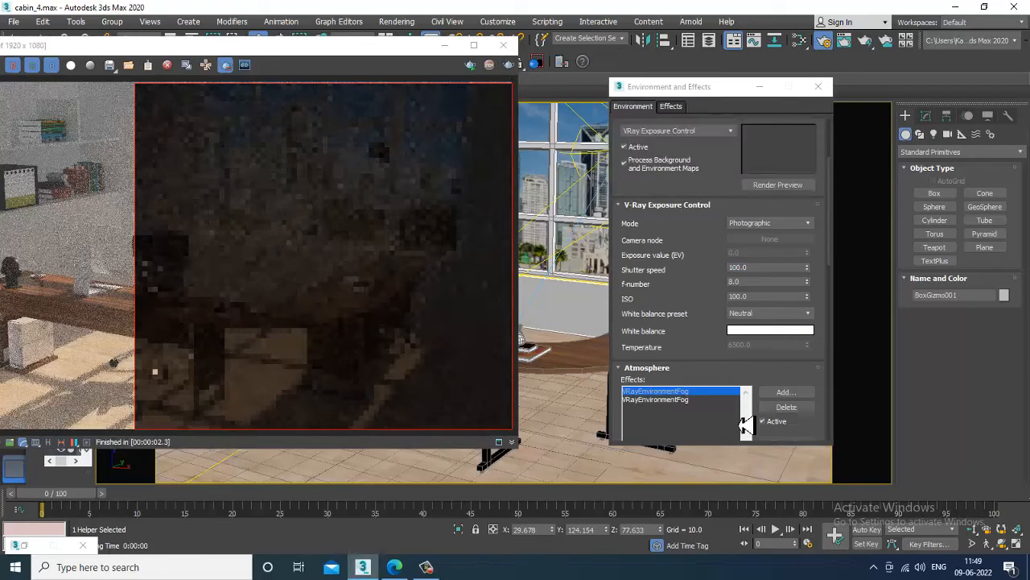
drag(760, 267, 617, 258)
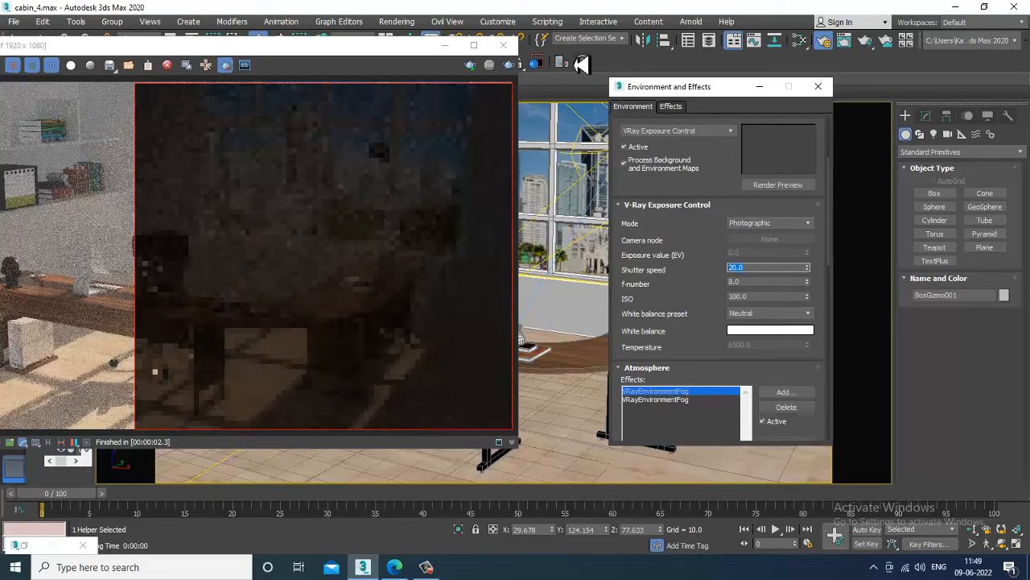
click(508, 64)
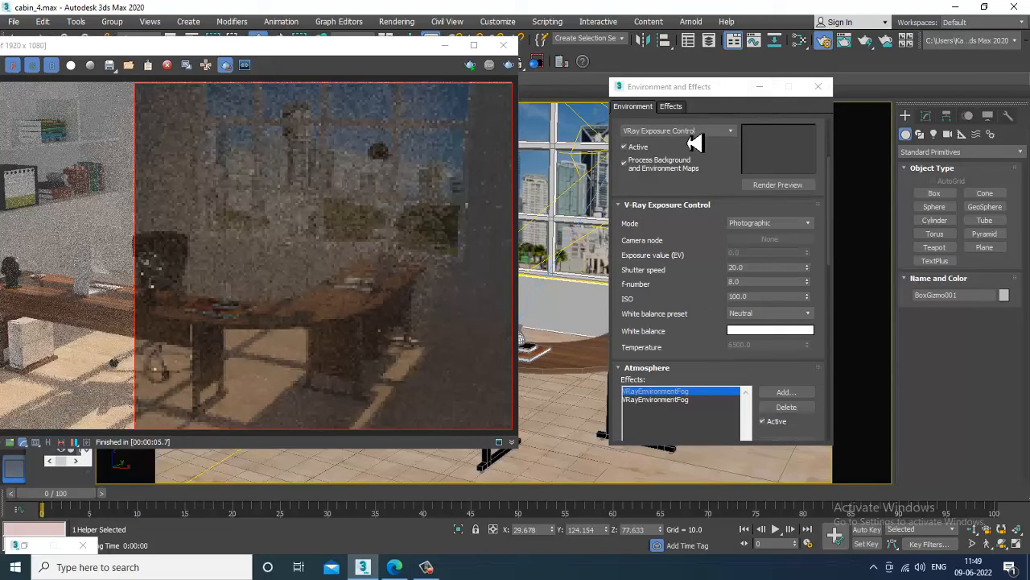
click(631, 108)
scroll(690, 349, down, 5)
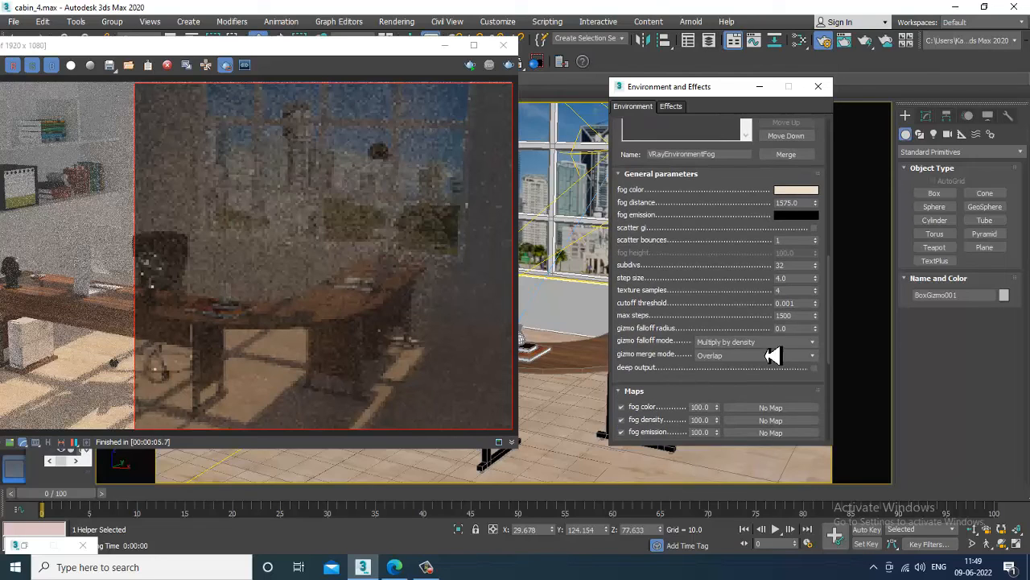
Lower the VRayEnvironmentFog density spinner down to 11.0.
drag(690, 375, 697, 257)
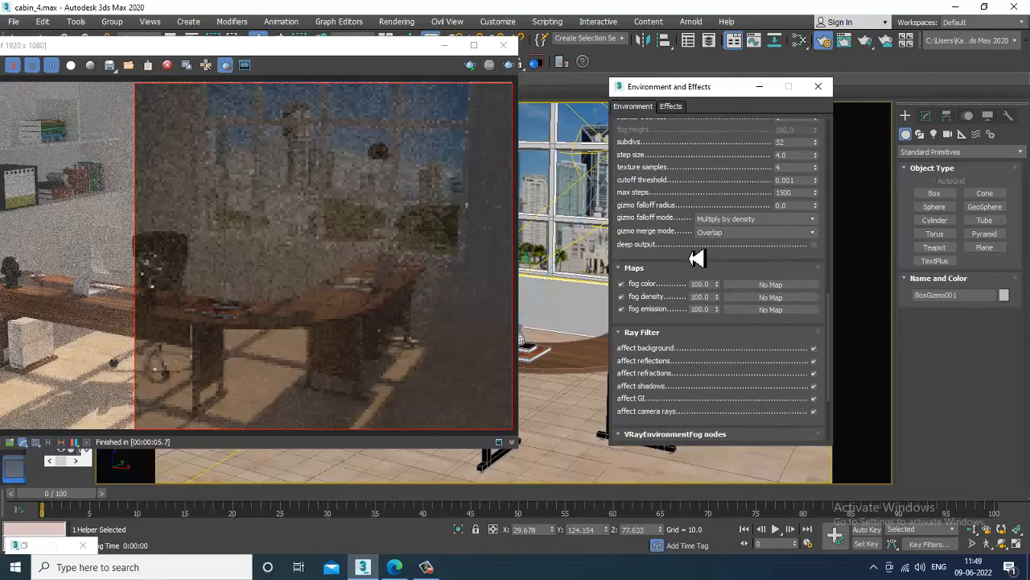
mouse_move(716, 296)
mouse_down()
mouse_move(717, 314)
mouse_move(727, 312)
mouse_up()
drag(721, 328, 720, 340)
drag(669, 228, 685, 483)
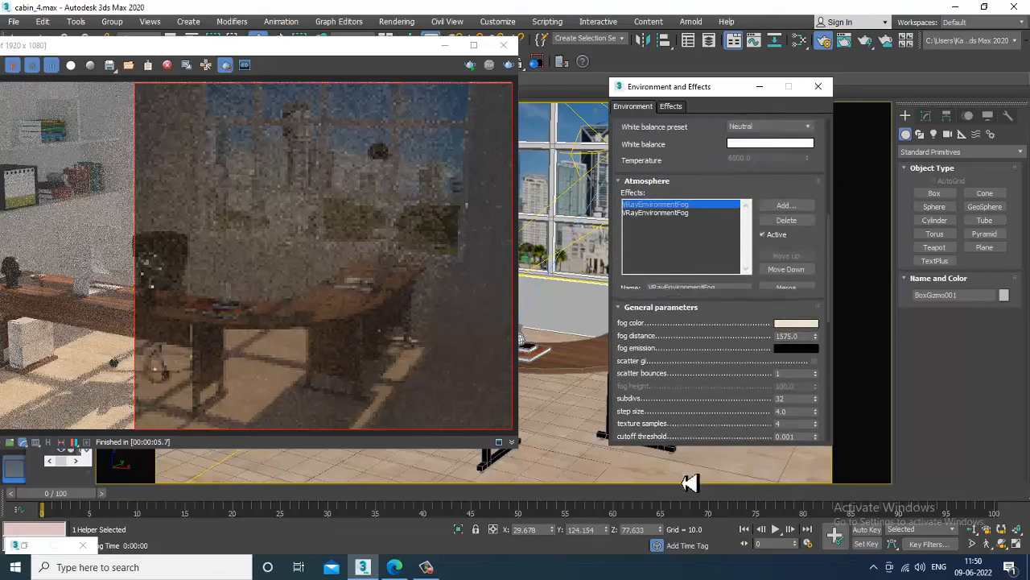
click(685, 216)
drag(685, 363, 731, 95)
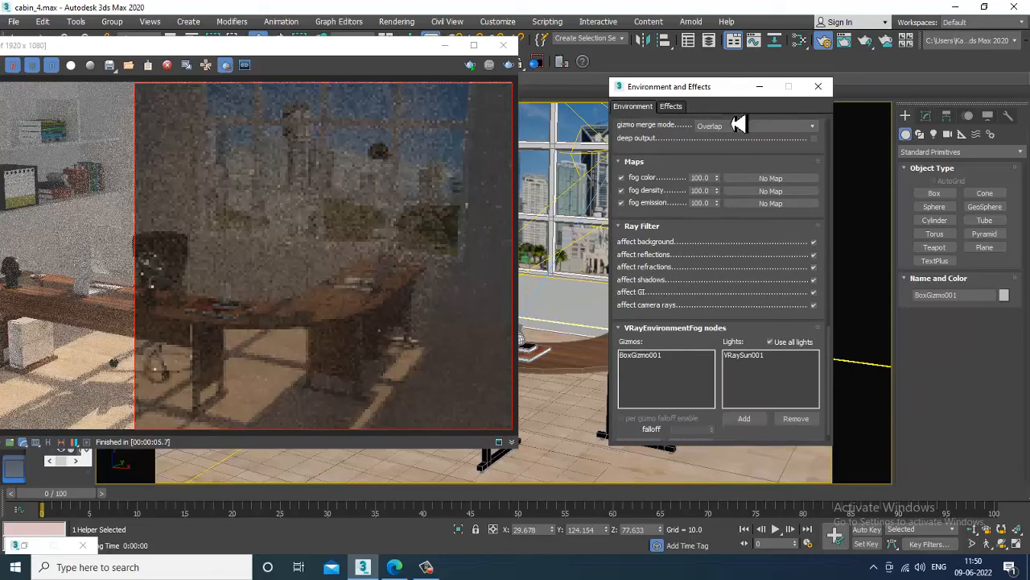
drag(716, 192, 733, 260)
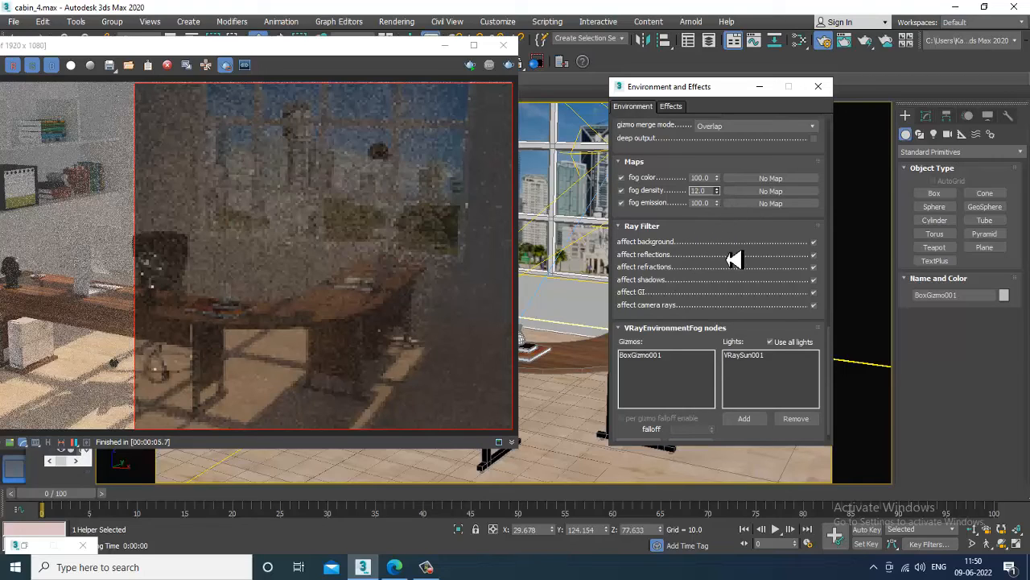
Render the cabin with the reduced fog and shift the frame buffer to uncover the fog settings.
click(510, 66)
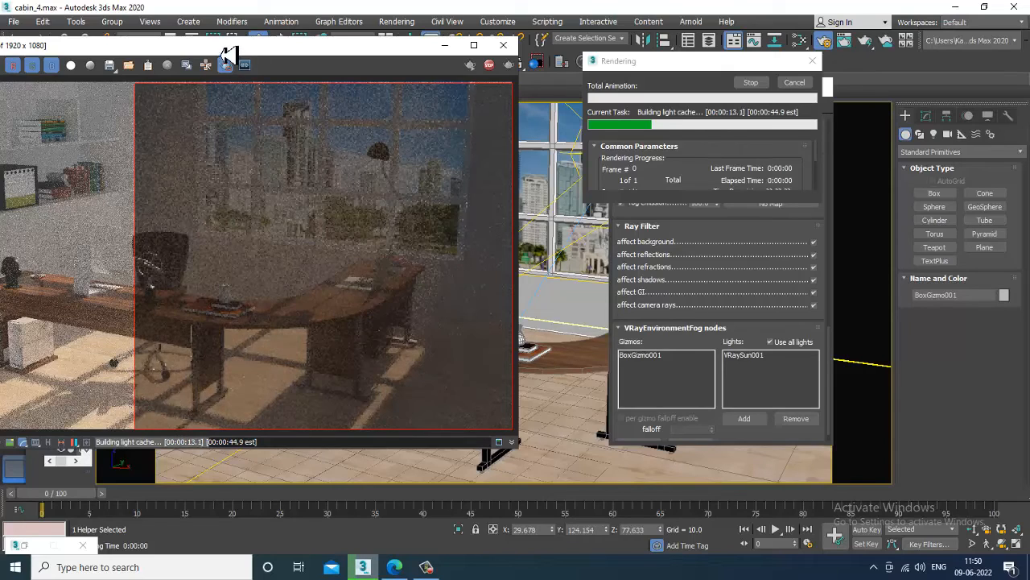
drag(225, 50, 396, 55)
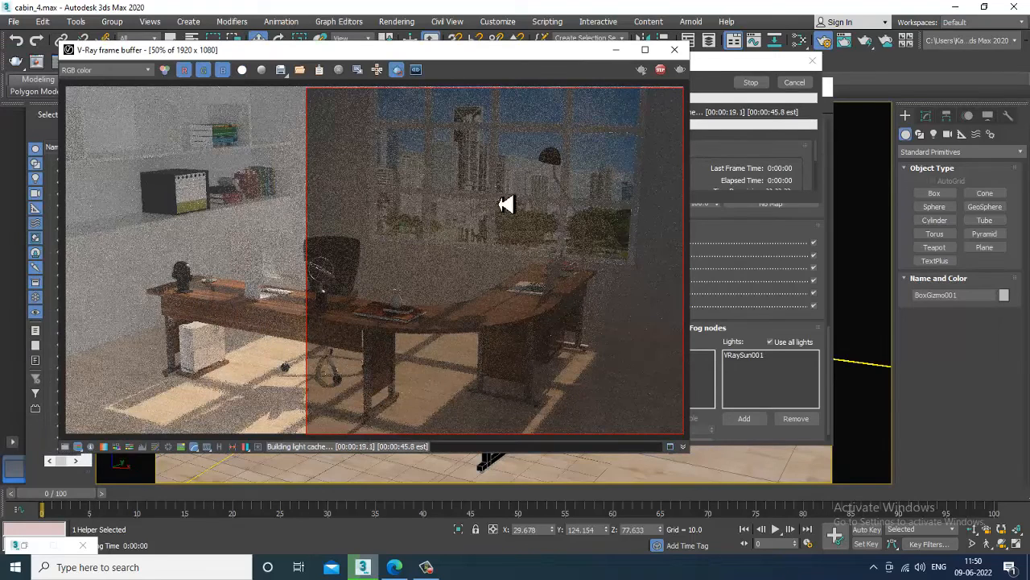
drag(533, 55, 429, 77)
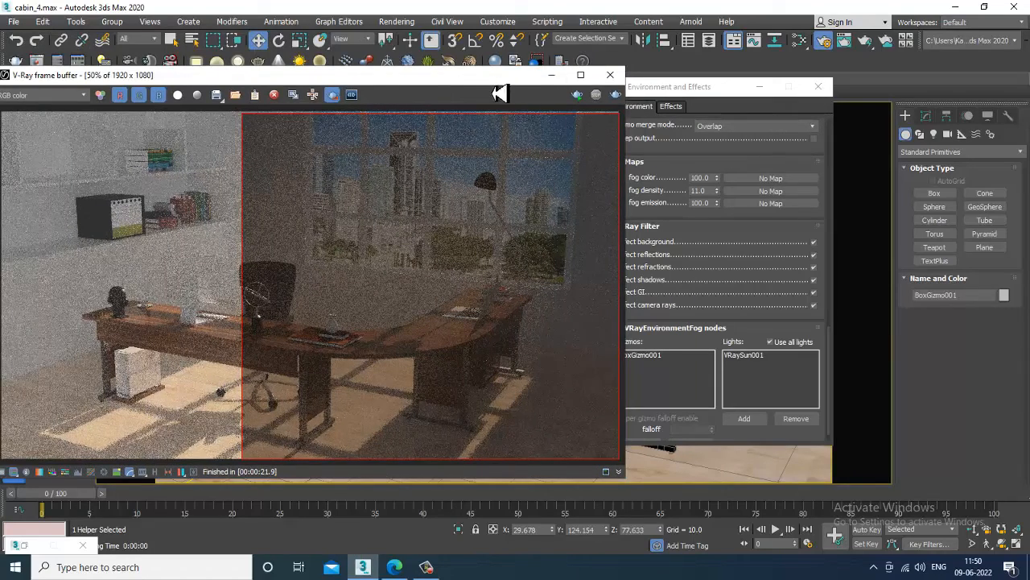
drag(491, 82, 429, 73)
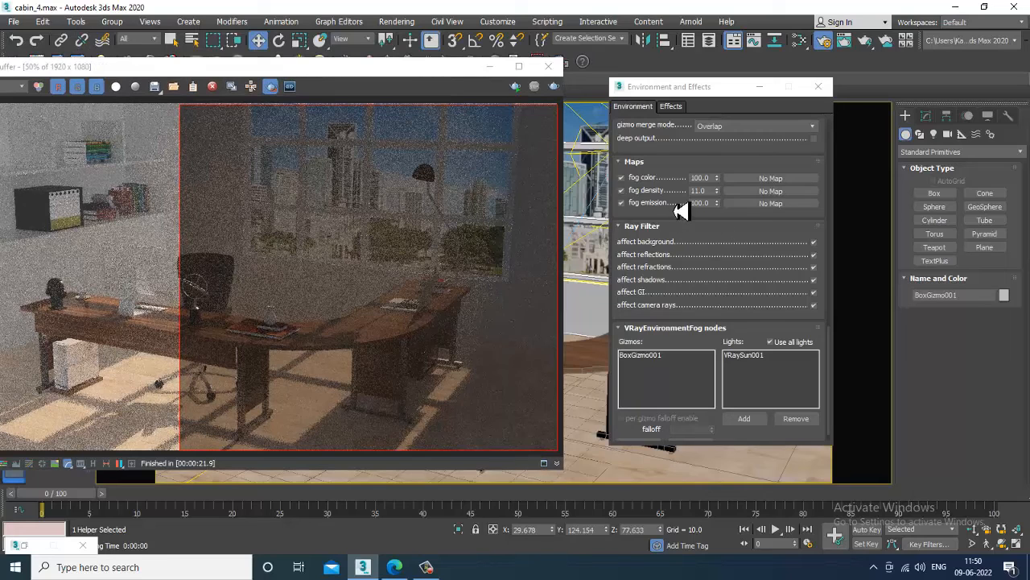
Raise the fog distance to 1119.851 and render the cabin via Rendering > Render.
drag(681, 209, 702, 425)
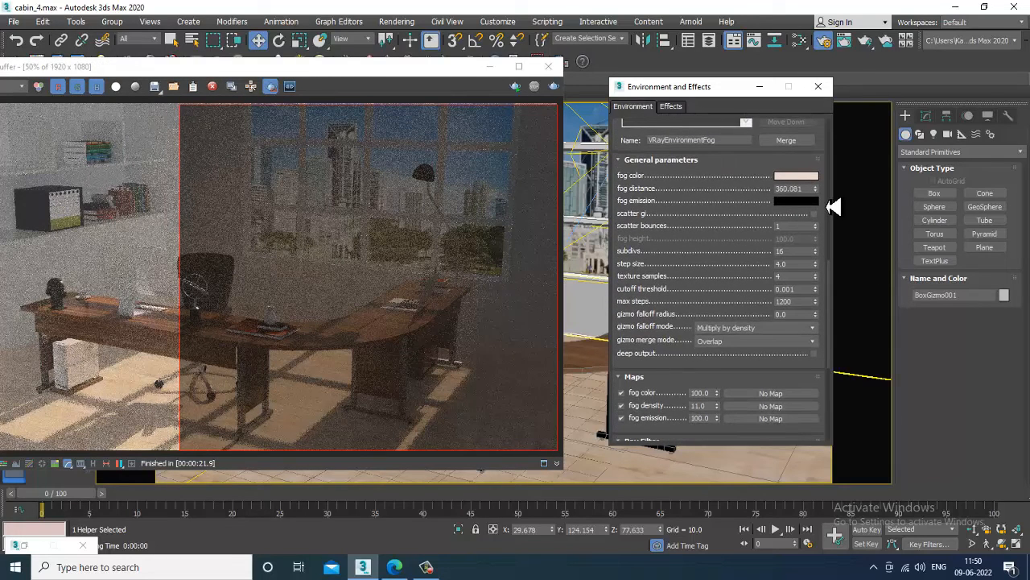
drag(814, 189, 815, 174)
drag(819, 109, 820, 55)
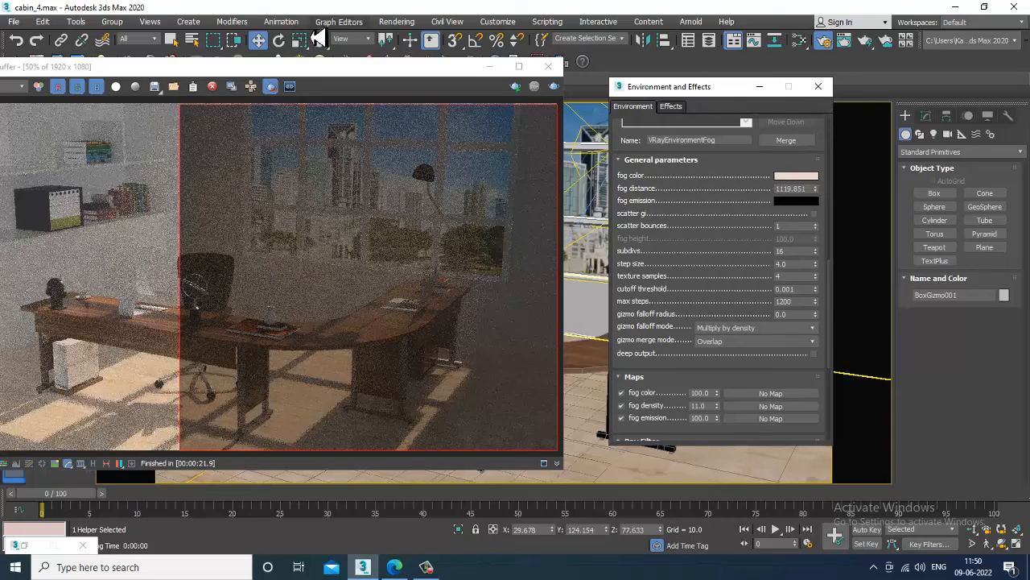
click(399, 22)
click(421, 40)
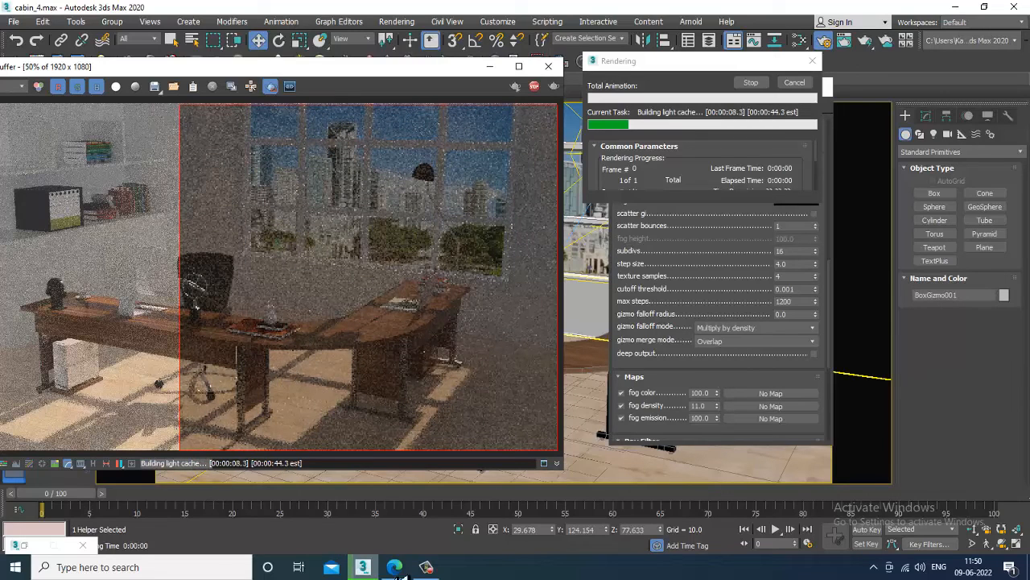
click(435, 570)
click(437, 572)
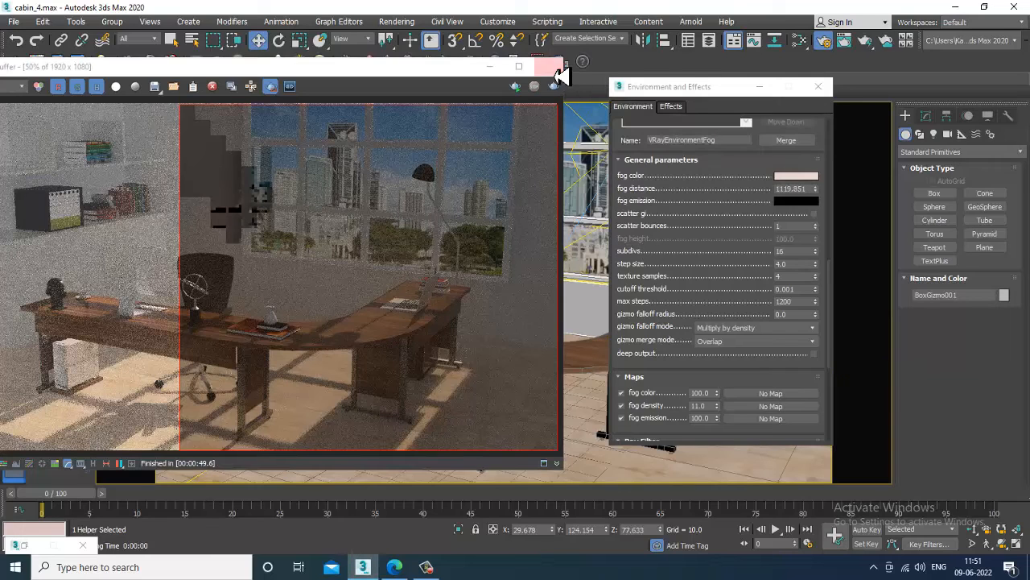
Close the frame buffer, select VRaySun001 in the four-view layout, and show its parameters.
click(557, 69)
key(alt+w)
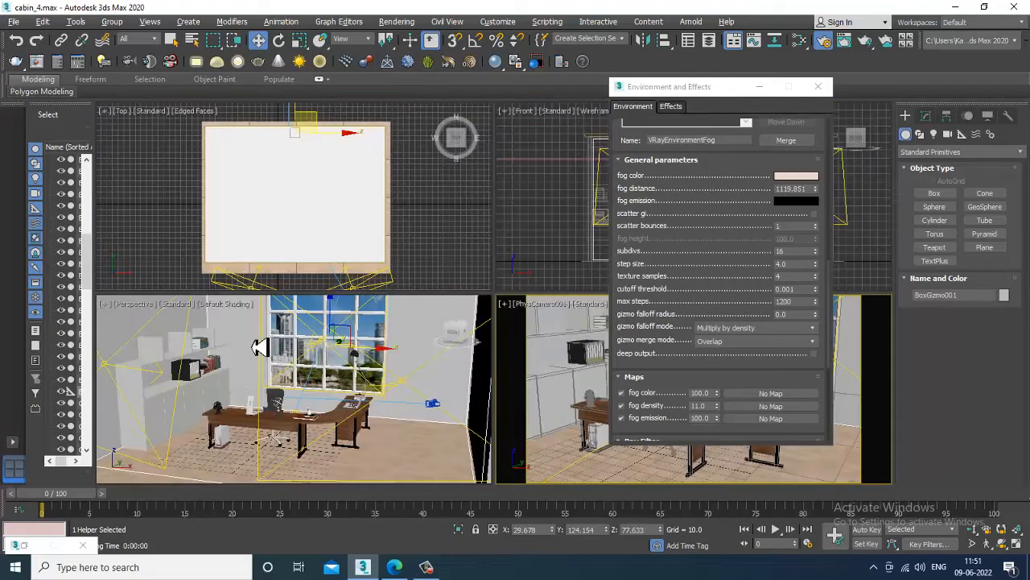
scroll(352, 396, down, 6)
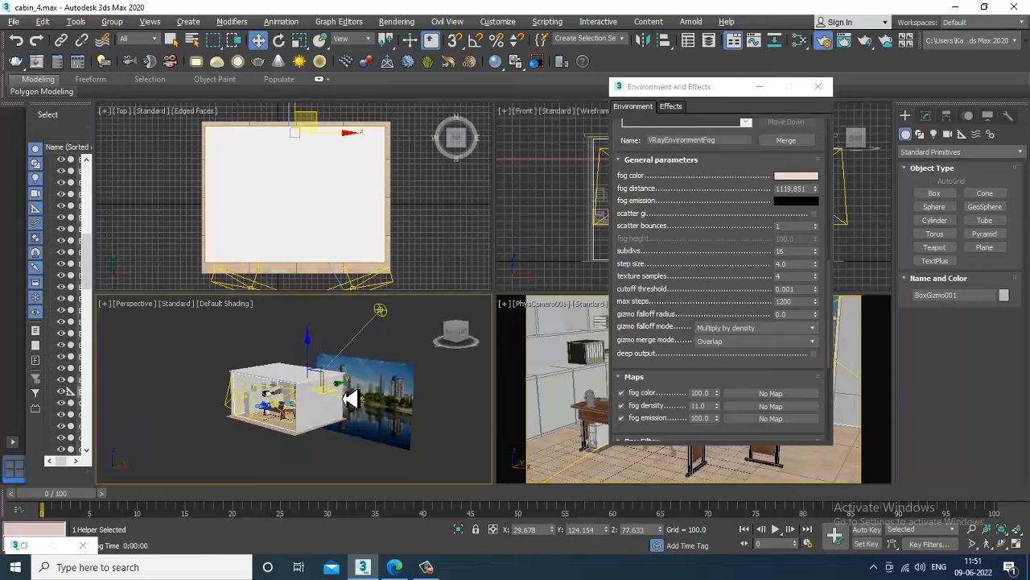
click(379, 309)
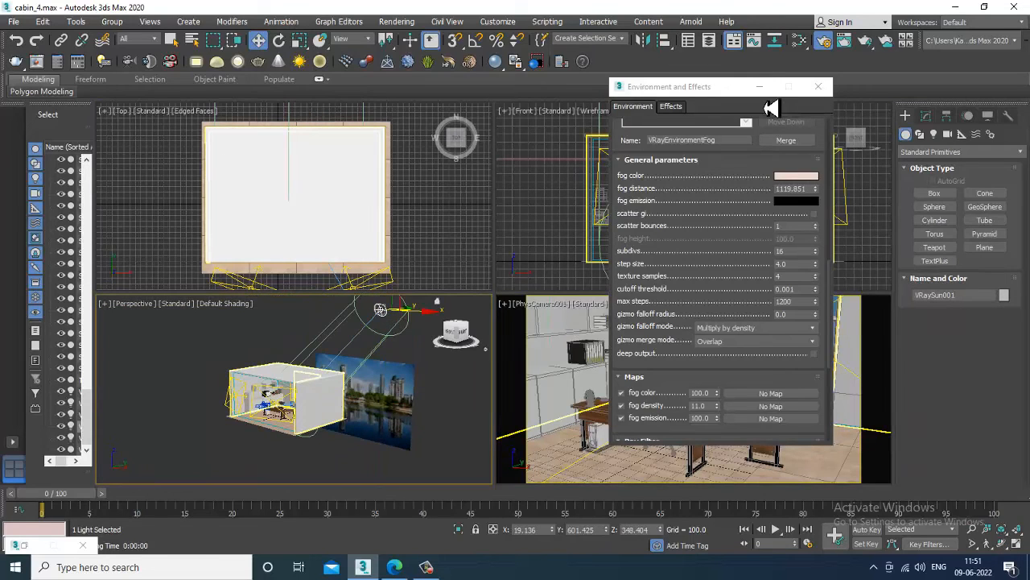
click(759, 86)
click(927, 117)
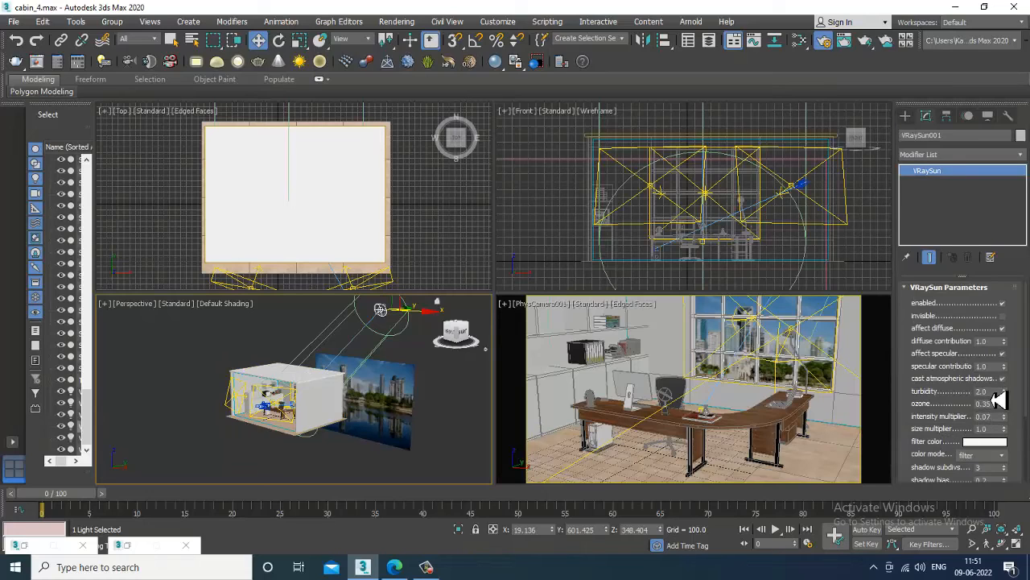
Raise the VRaySun intensity multiplier from 0.07 to 0.09.
click(982, 391)
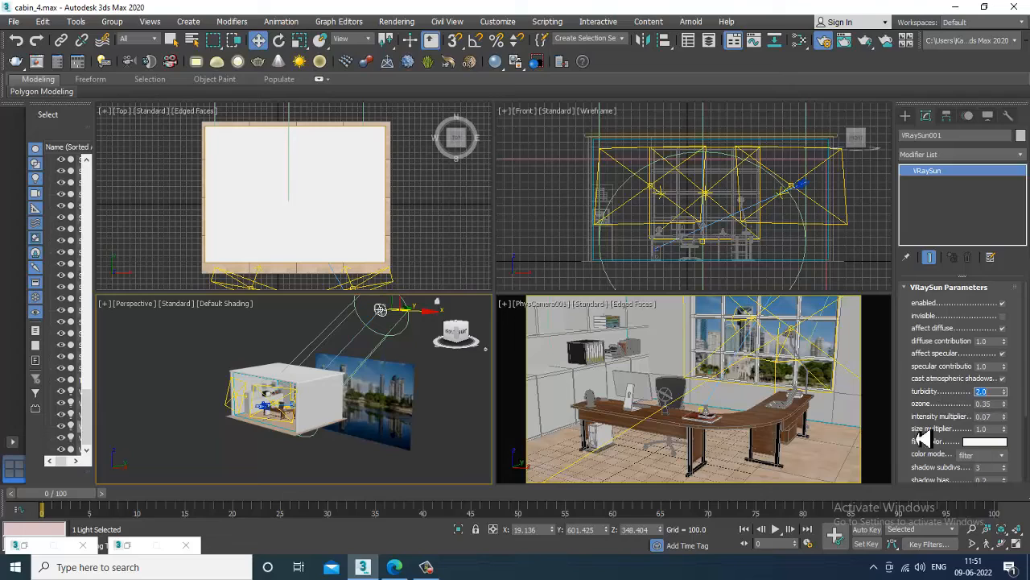
click(983, 417)
click(698, 343)
right_click(635, 258)
key(alt+w)
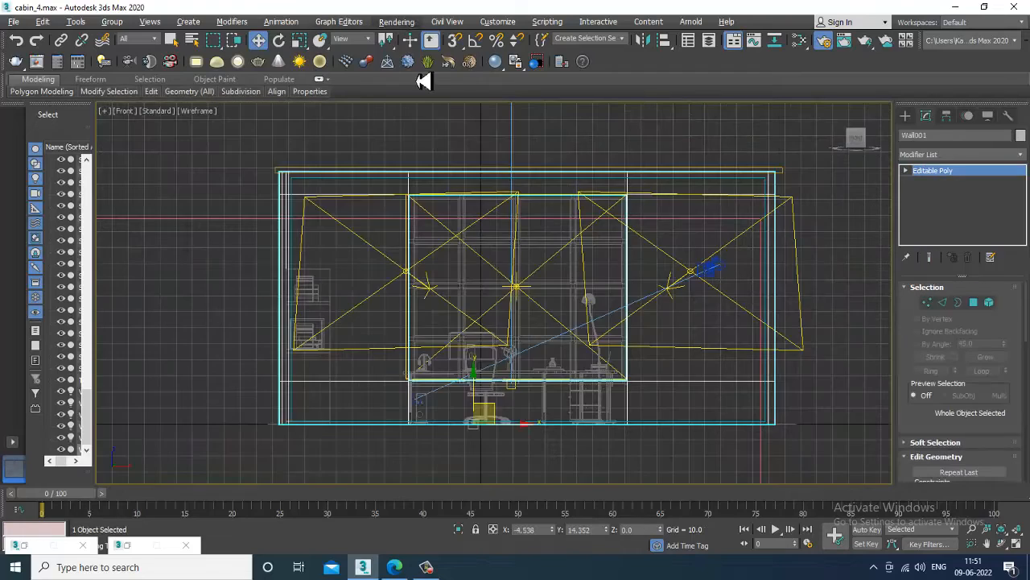
Maximize the PhysCamera001 viewport and render the camera view of the cabin.
key(alt+w)
click(634, 403)
key(alt+w)
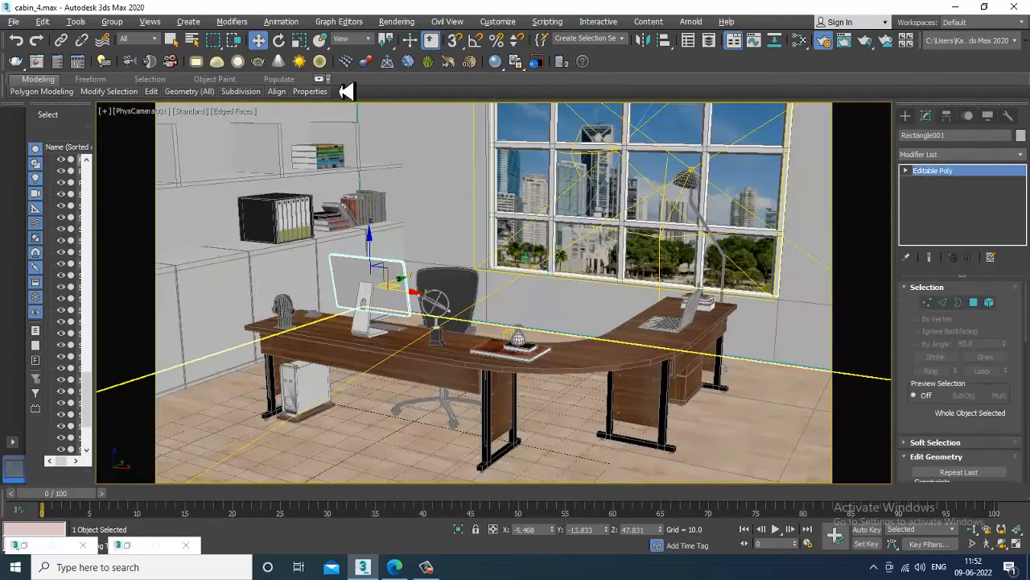
click(397, 21)
click(418, 60)
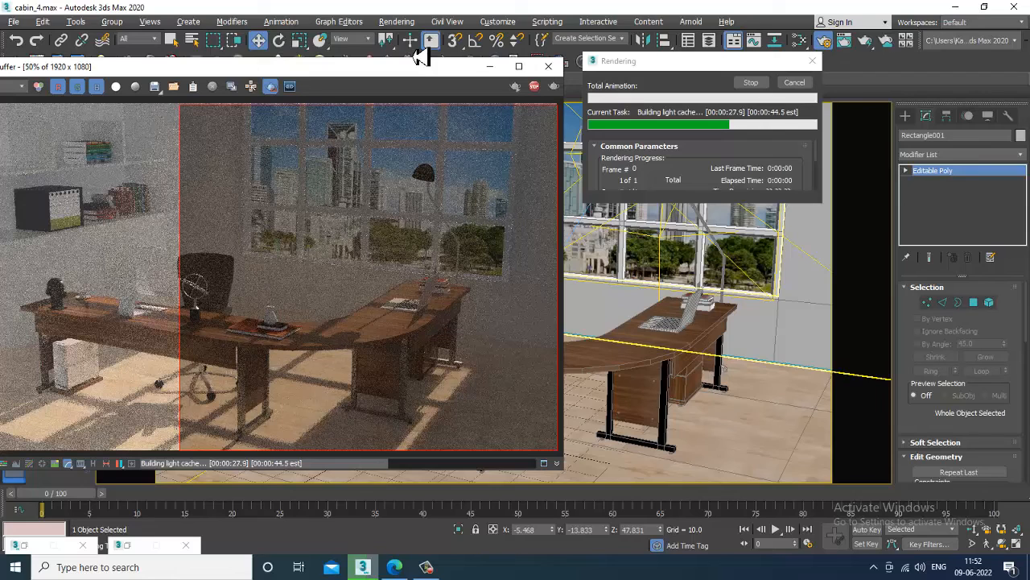
Stop the running render, close the frame buffer, and reopen Environment and Effects.
key(Escape)
click(548, 65)
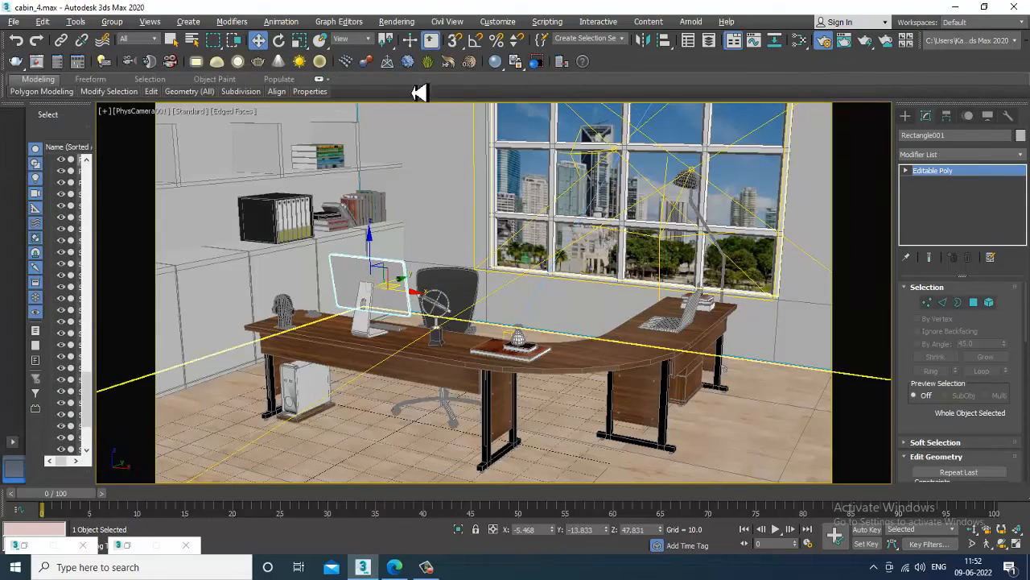
click(397, 22)
click(523, 184)
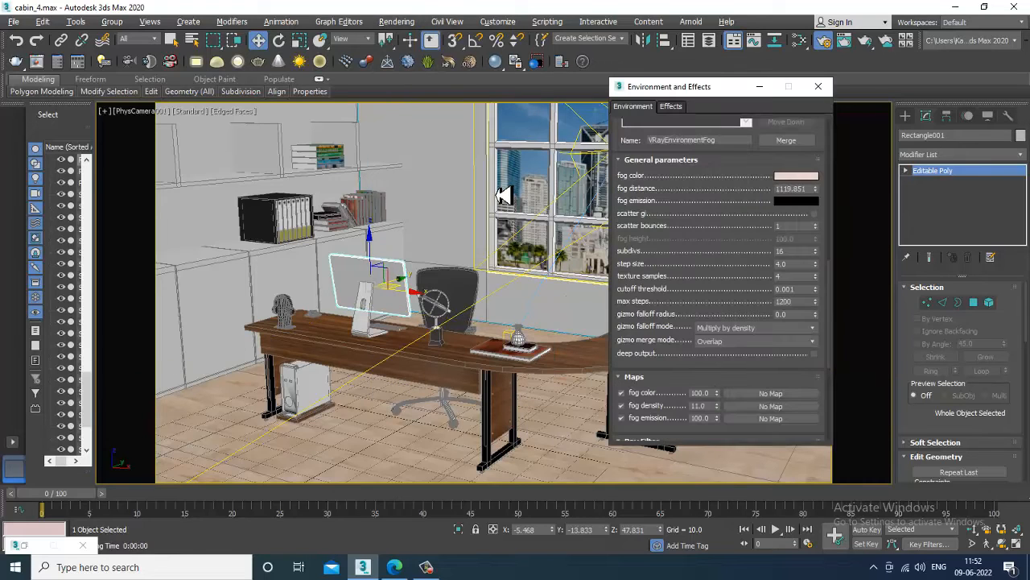
drag(706, 214, 719, 340)
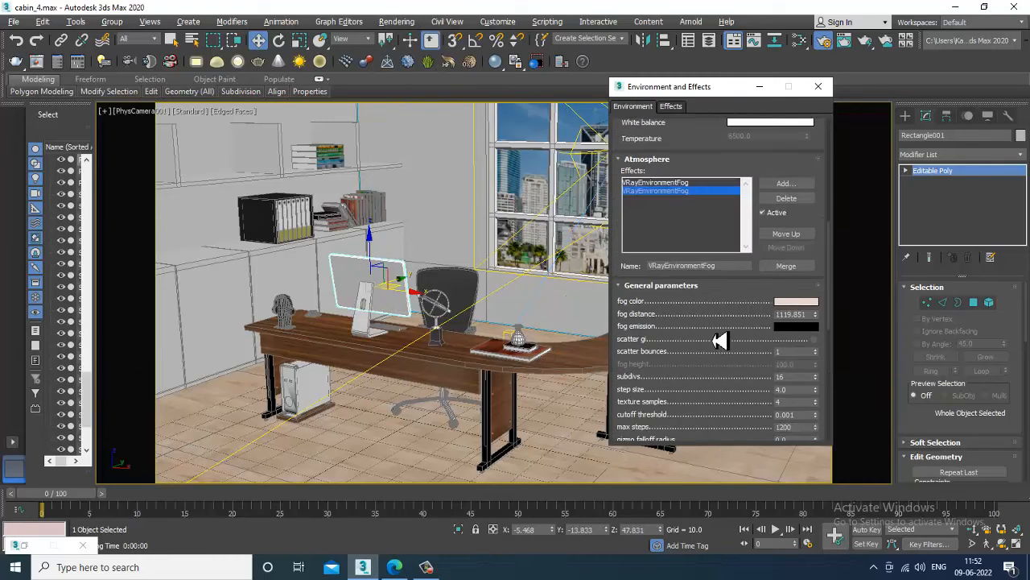
scroll(723, 352, up, 3)
Adjust both fog distances, shortening the second VRayEnvironmentFog to 302.36, then restore Render Setup.
click(678, 279)
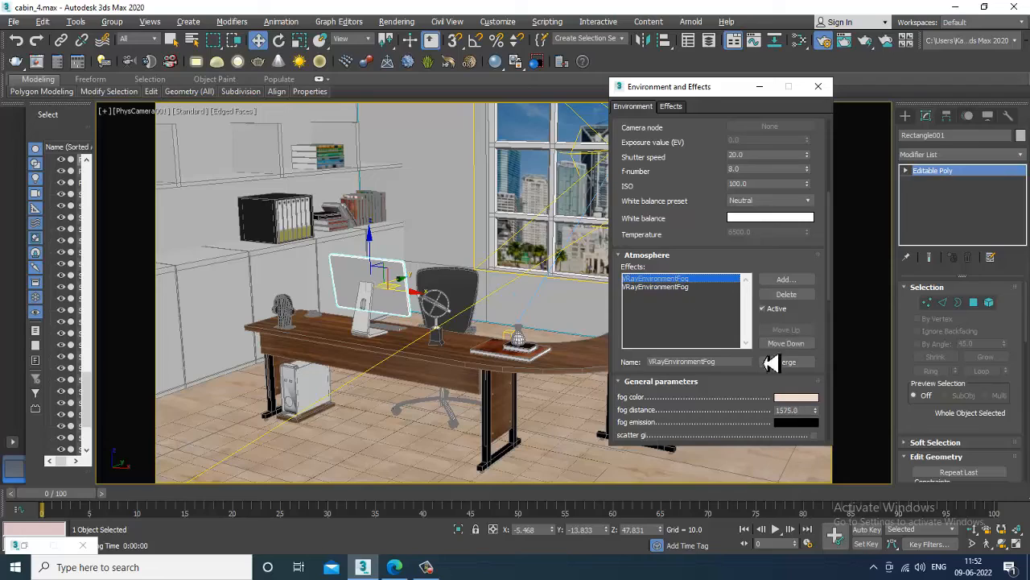
click(702, 288)
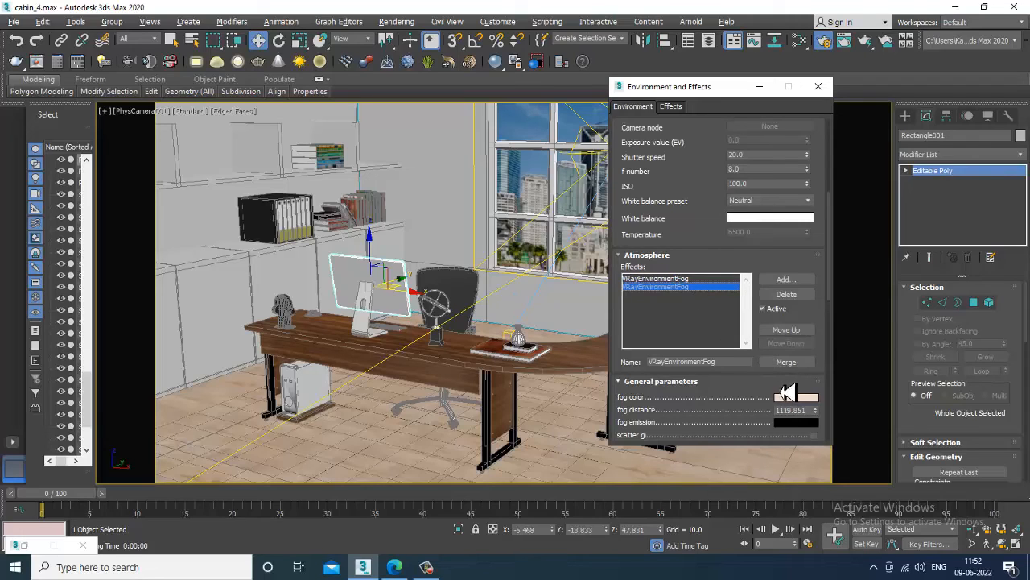
click(691, 280)
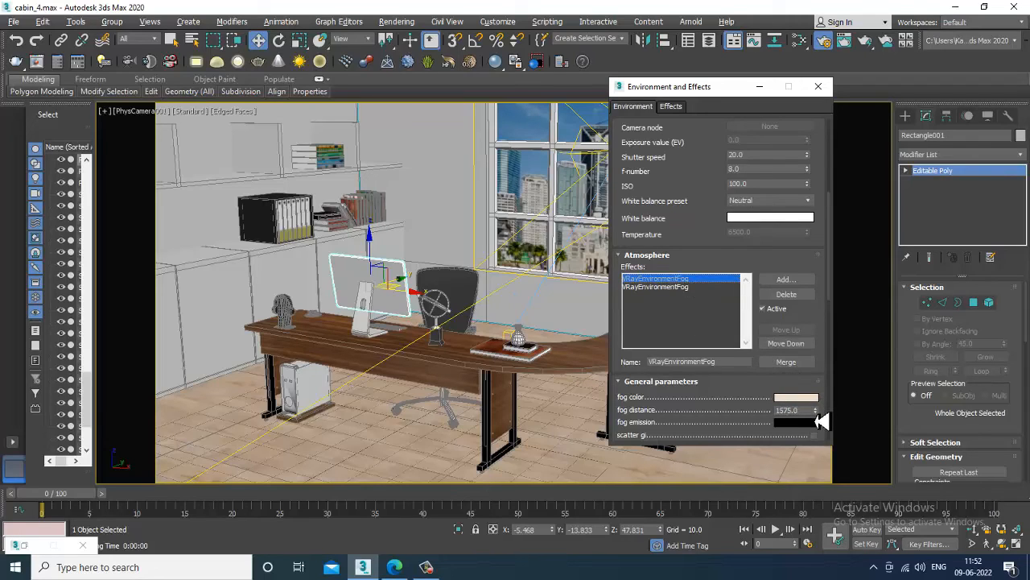
drag(819, 420, 826, 368)
click(691, 286)
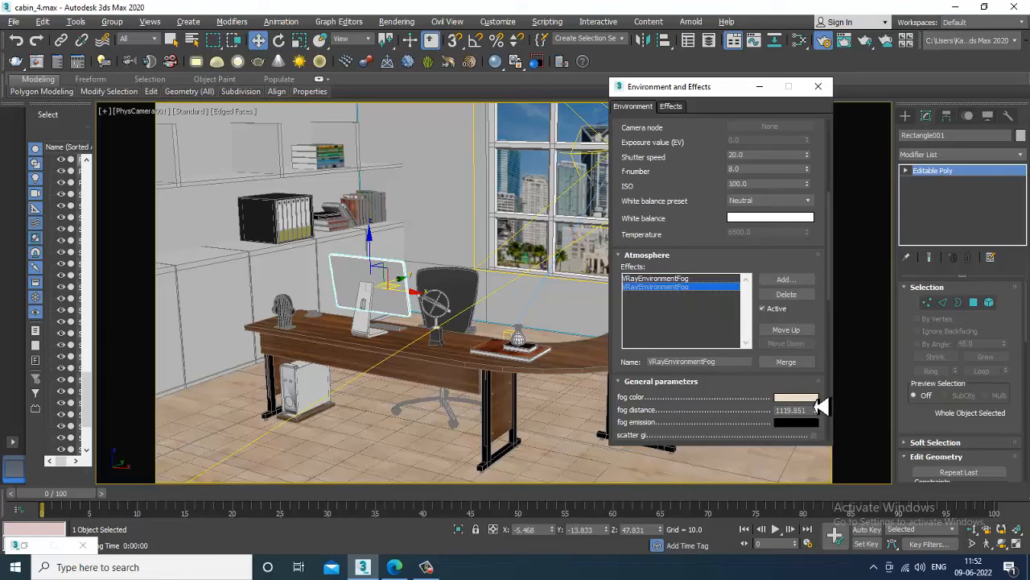
drag(821, 420, 828, 468)
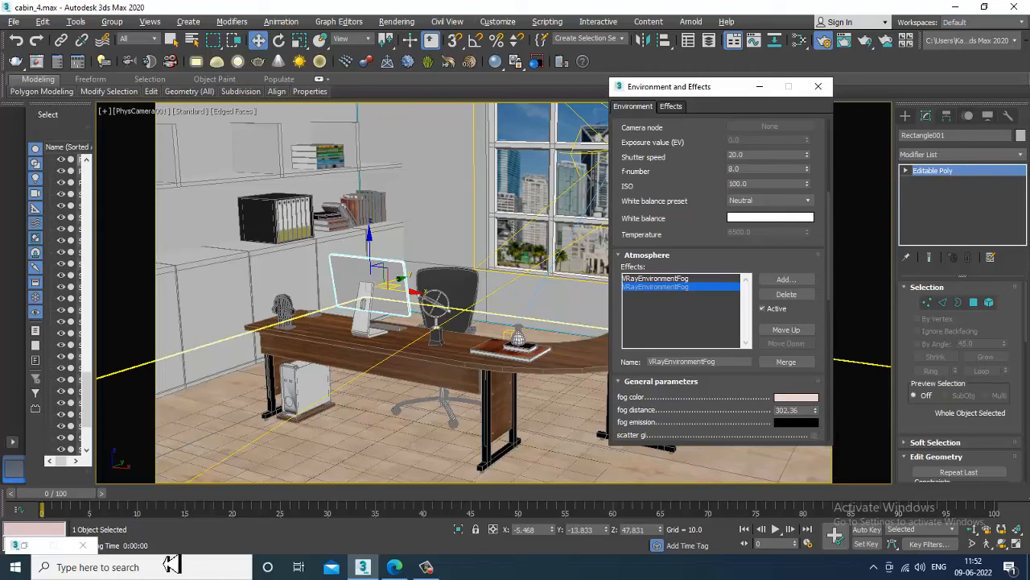
click(31, 545)
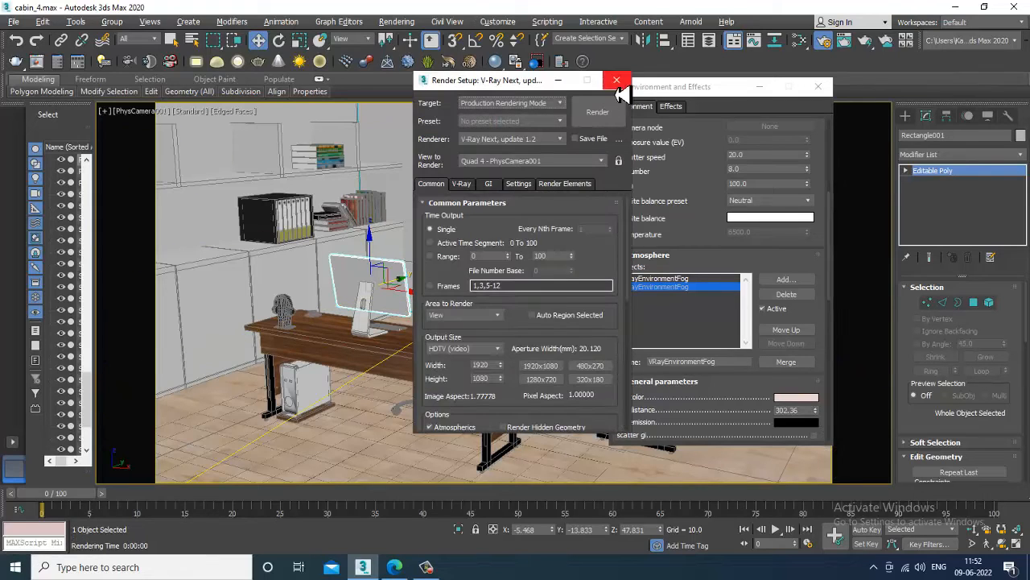
click(396, 21)
Render the PhysCamera001 view with both environment fogs, then select the first fog.
click(487, 41)
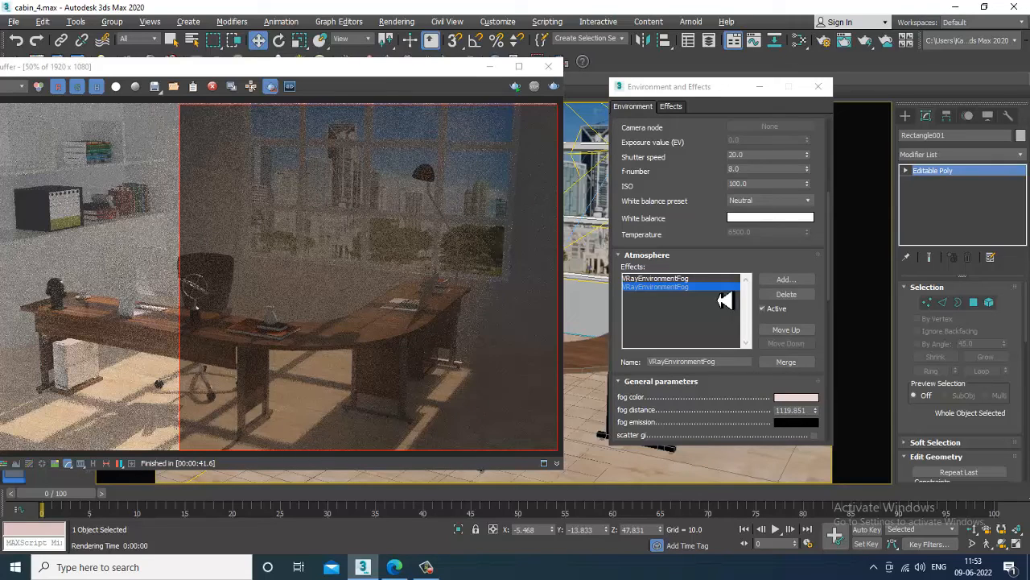
click(700, 278)
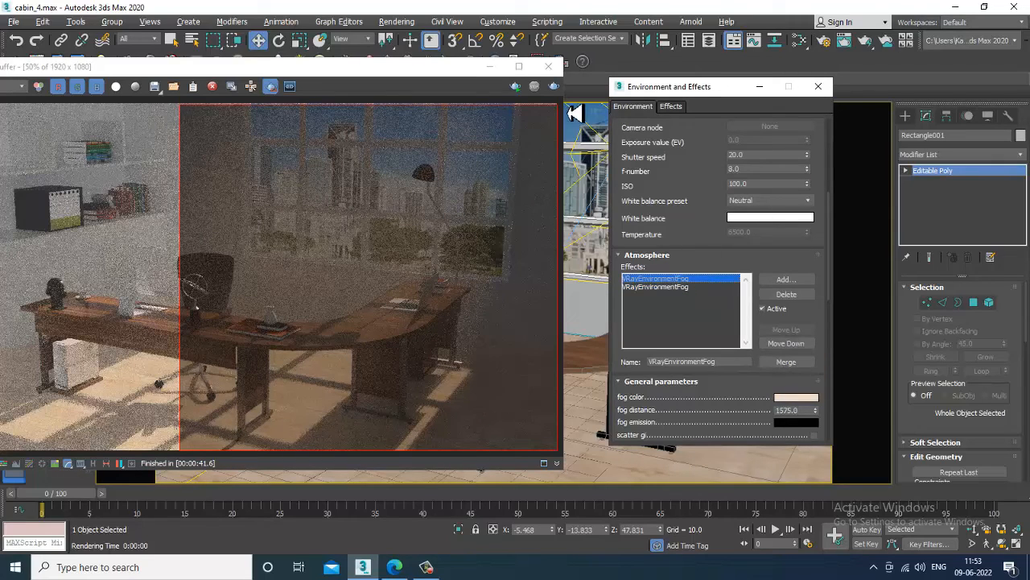
Minimize the frame buffer and select the V-Ray lights in the four-viewport layout.
click(490, 68)
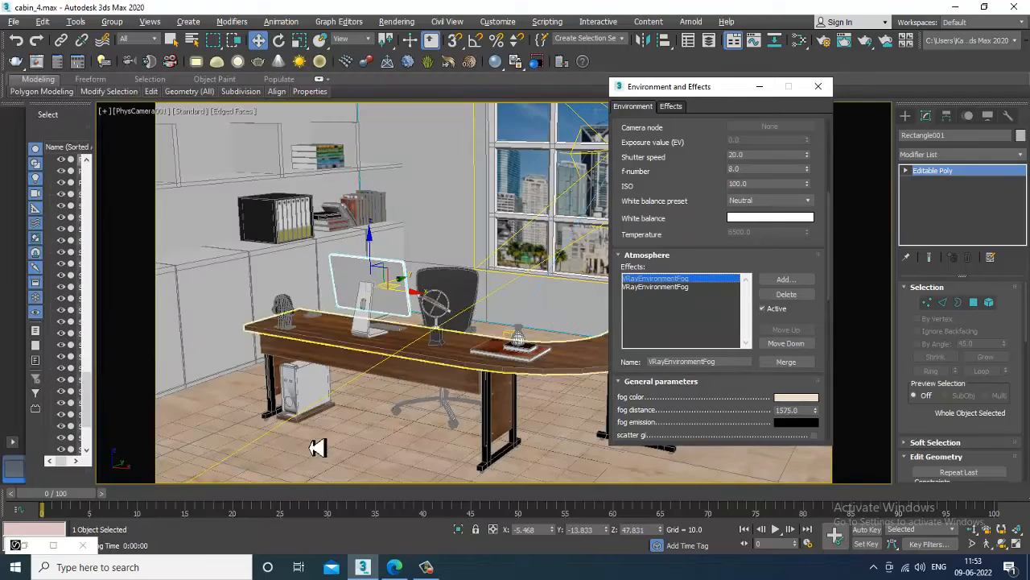
key(alt+w)
click(232, 406)
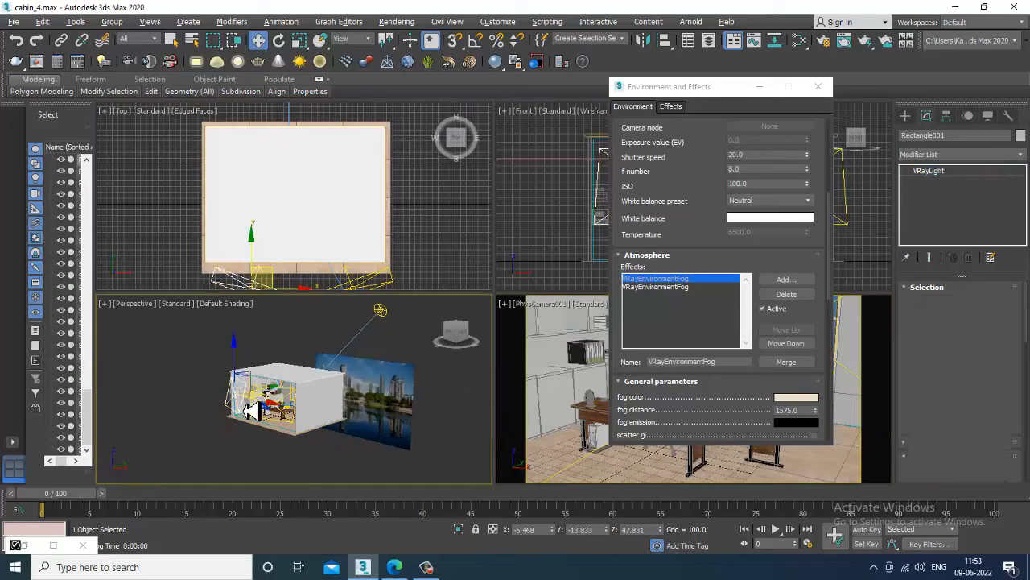
alt+middle_drag(234, 407, 369, 413)
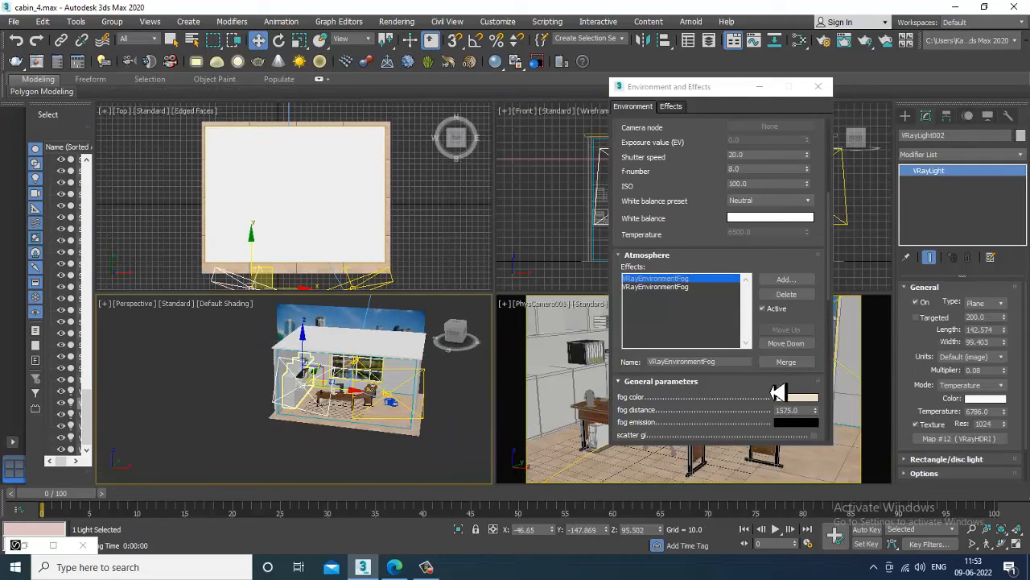
click(431, 424)
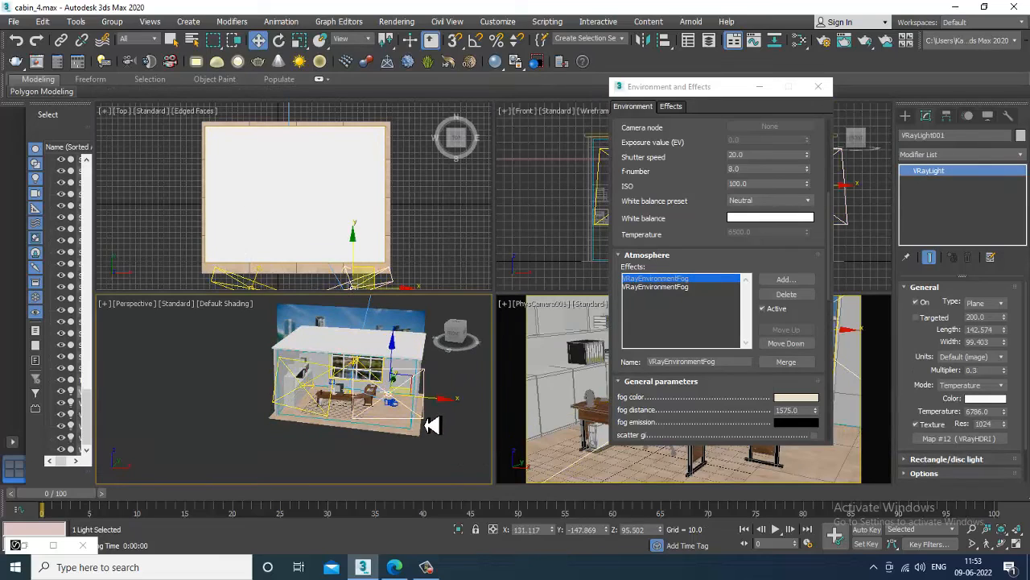
click(294, 414)
alt+middle_drag(364, 445, 322, 410)
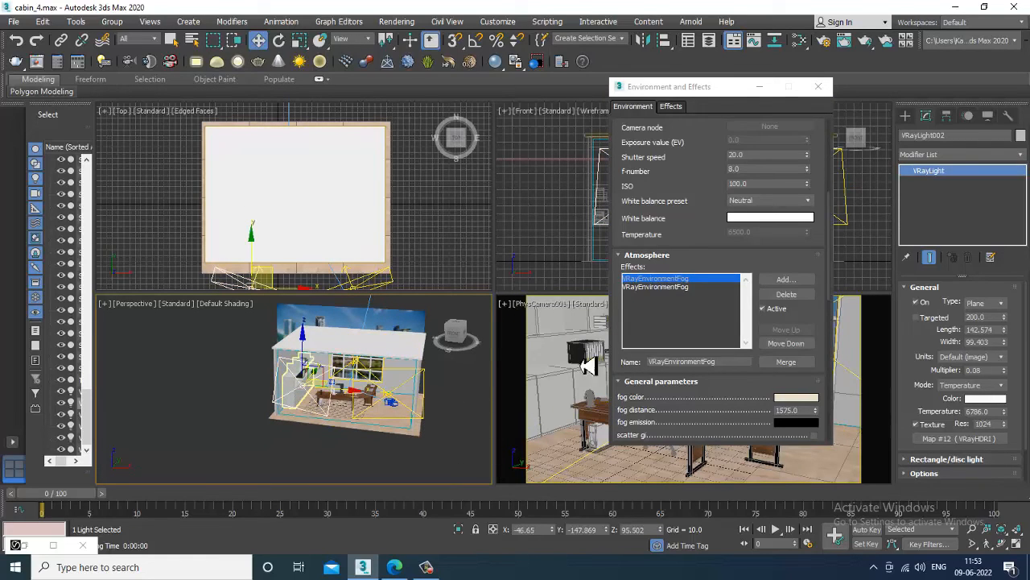
Open Render Setup and Environment and Effects, then move and minimize both windows.
click(397, 21)
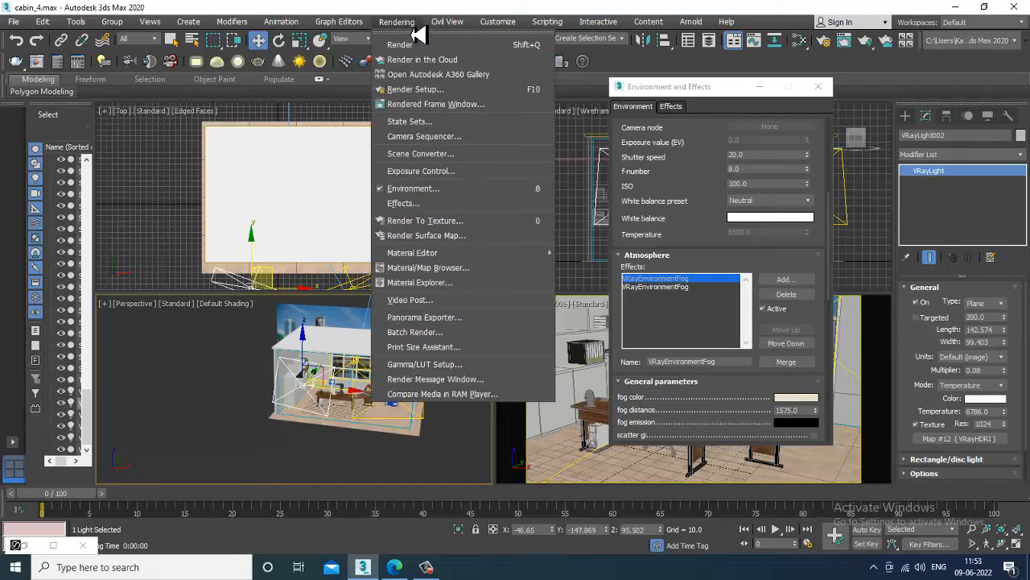
click(443, 90)
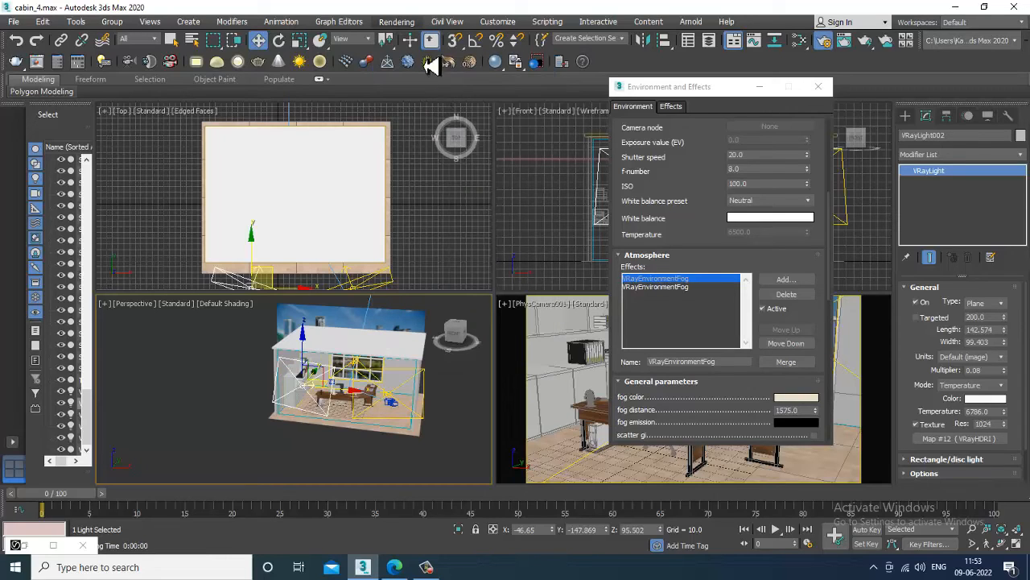
click(416, 24)
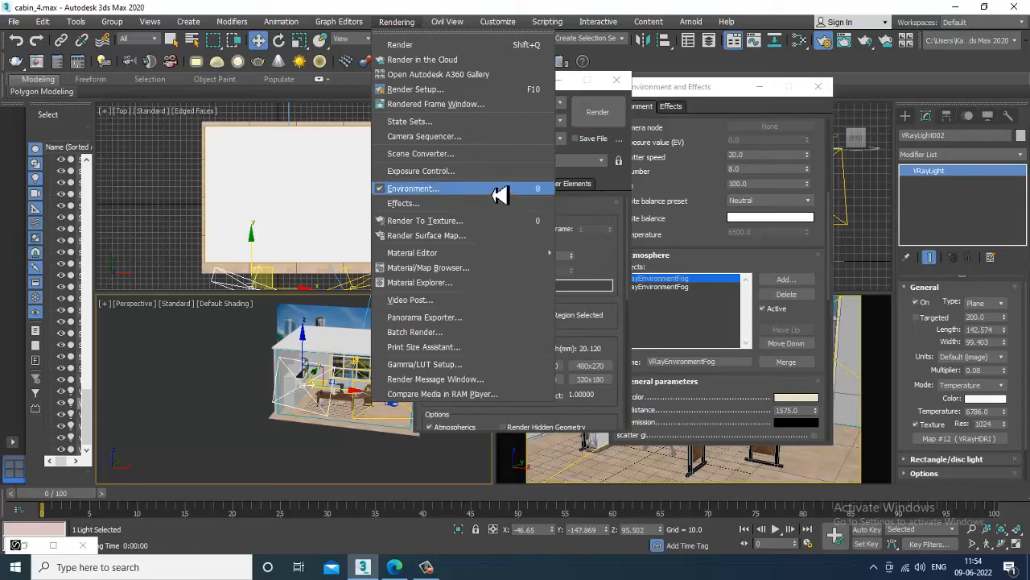
click(443, 191)
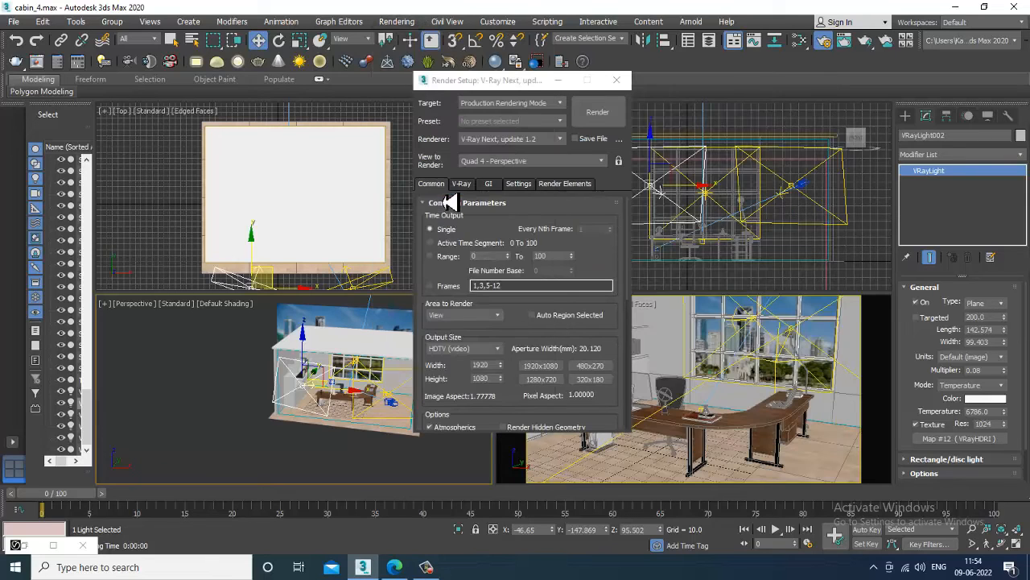
click(398, 24)
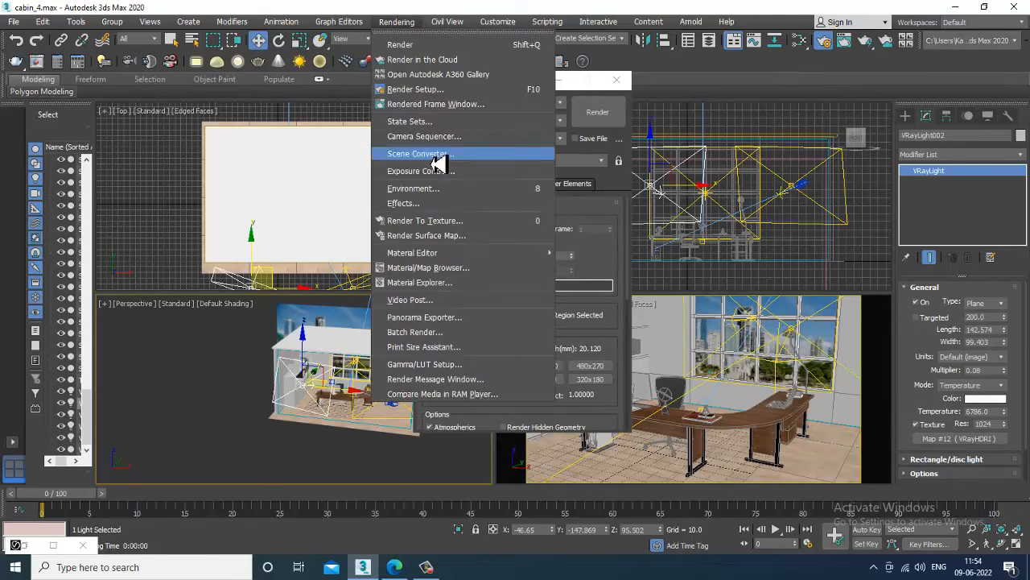
click(445, 195)
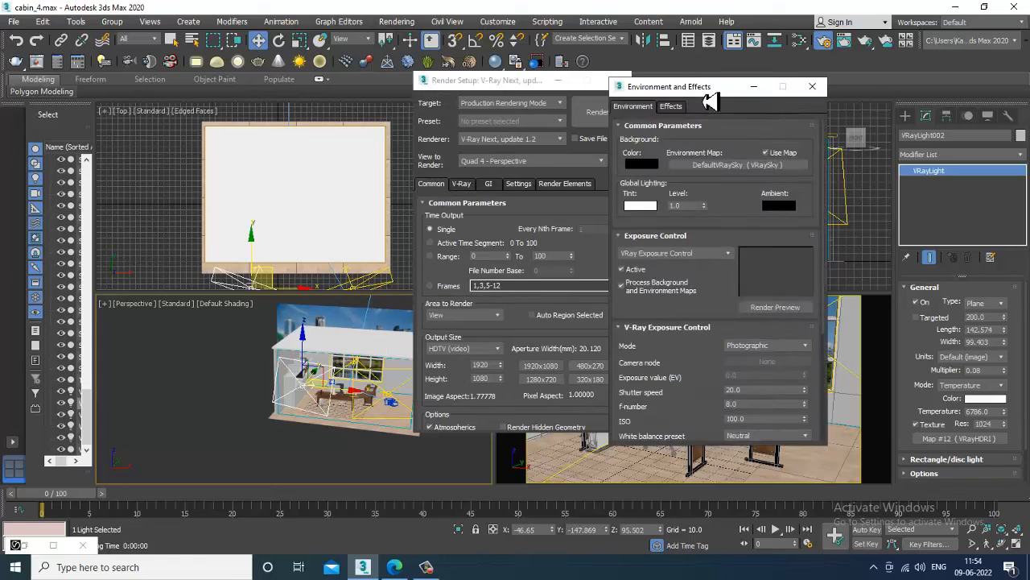
drag(708, 89, 227, 39)
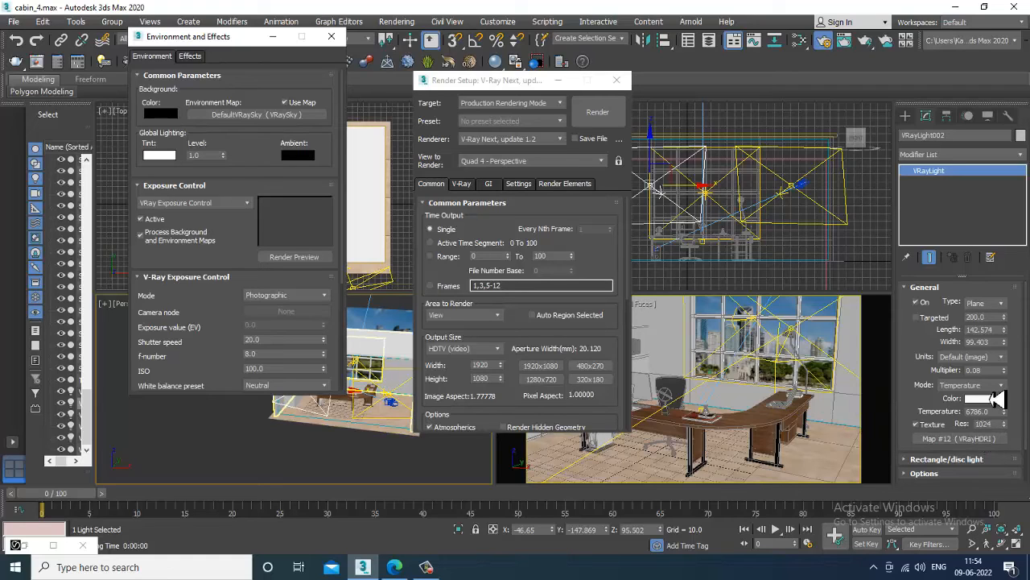
click(561, 80)
click(433, 425)
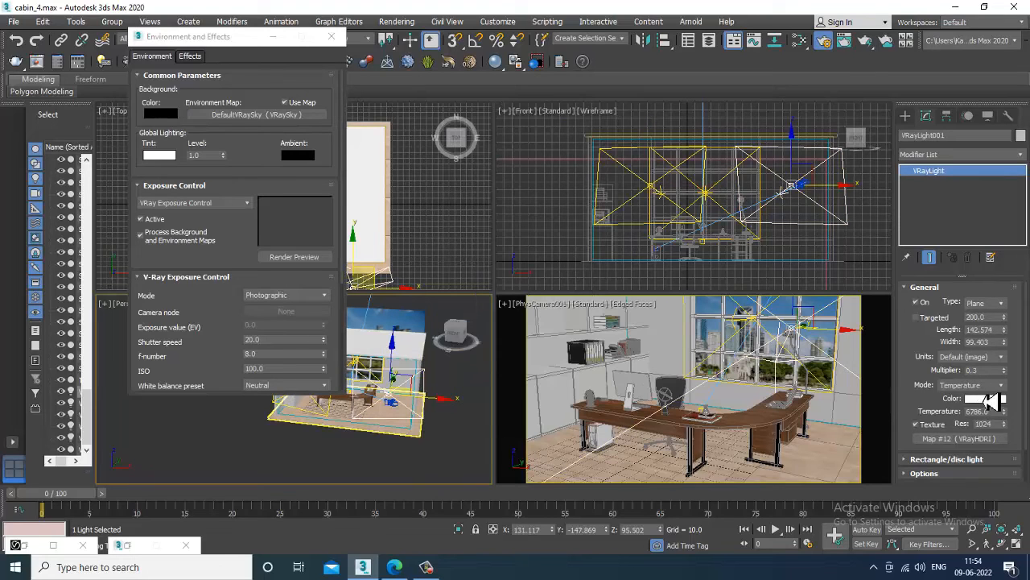
click(273, 36)
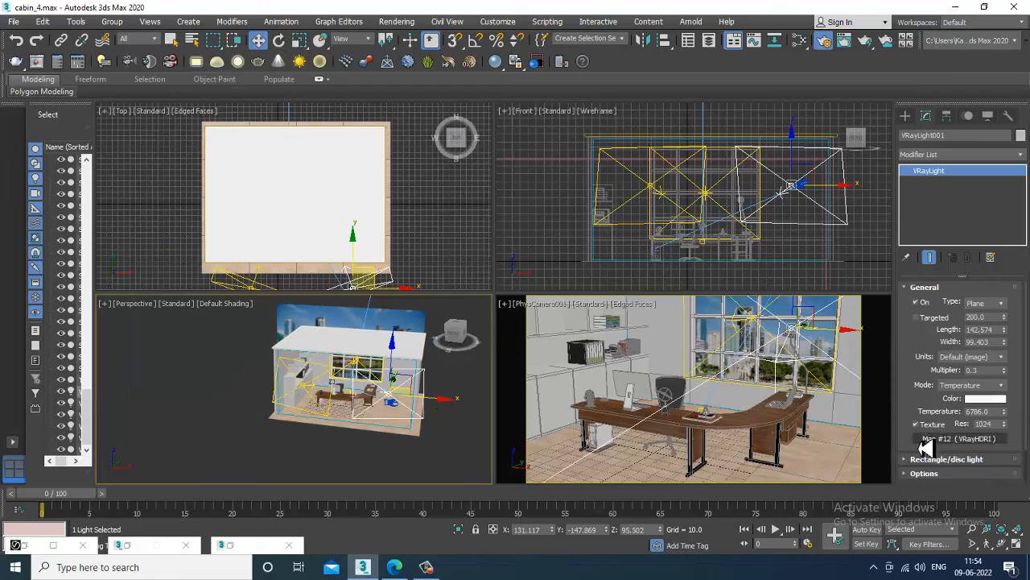
Select the second V-Ray light and expand its rectangle, options and sampling rollouts.
click(329, 425)
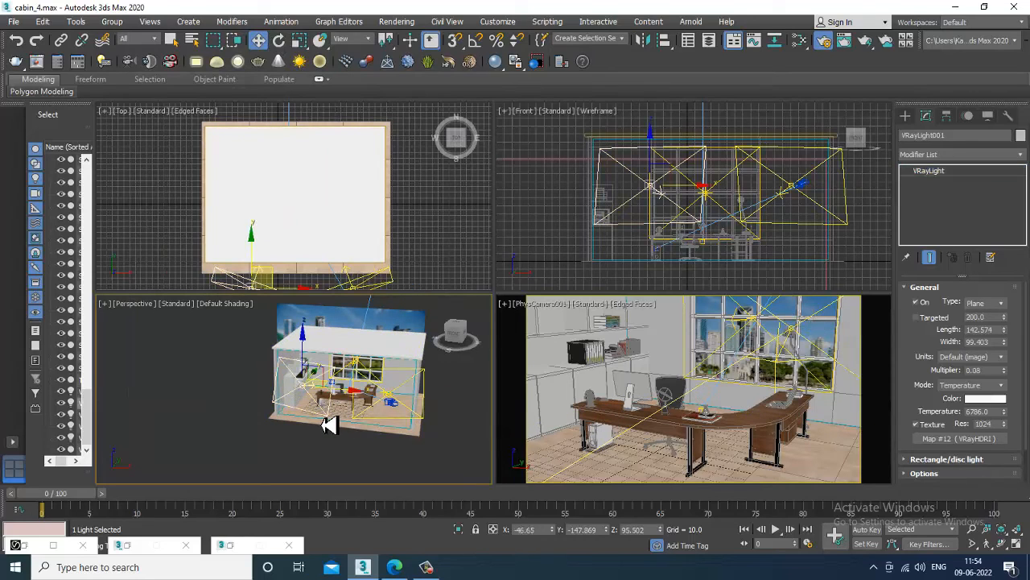
click(917, 460)
drag(916, 438, 906, 349)
click(939, 434)
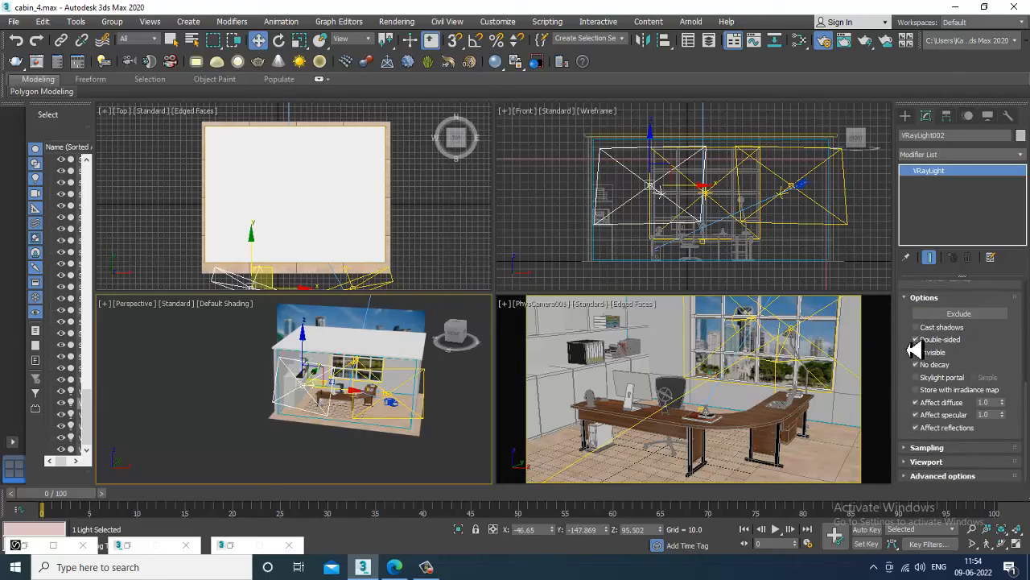
click(933, 448)
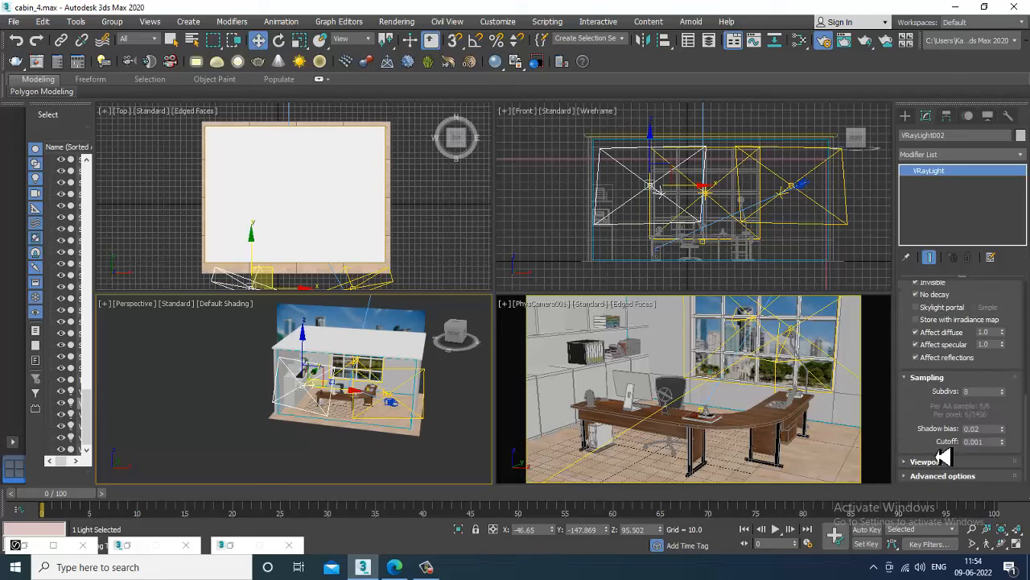
click(988, 391)
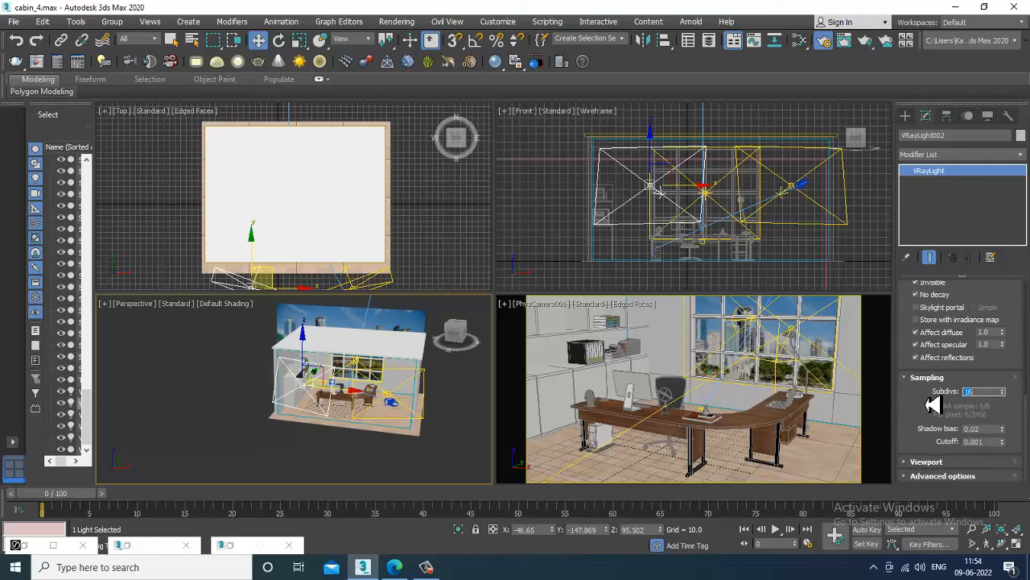
Set the first V-Ray light's sampling subdivisions to 16.
click(429, 420)
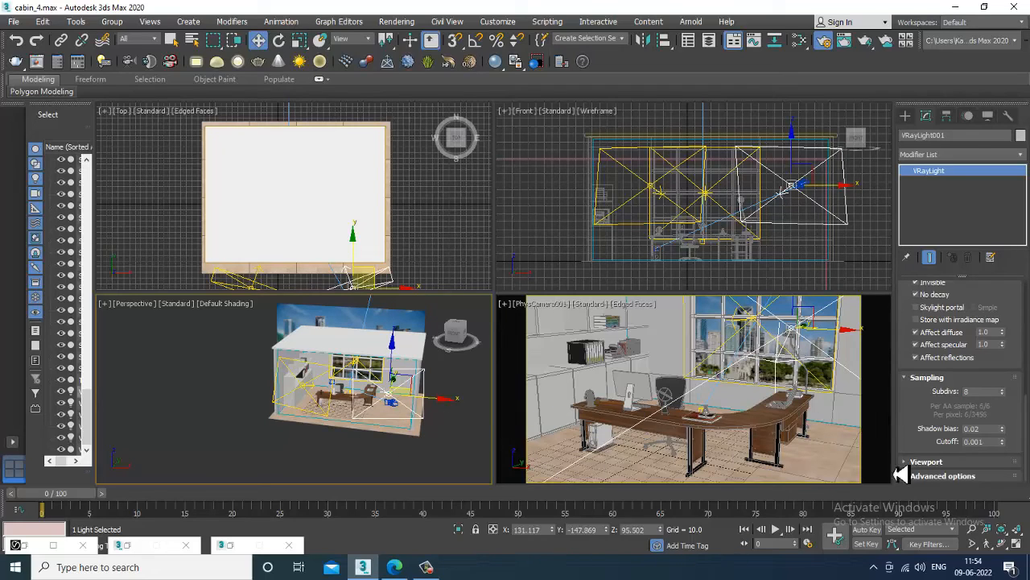
drag(928, 302, 938, 274)
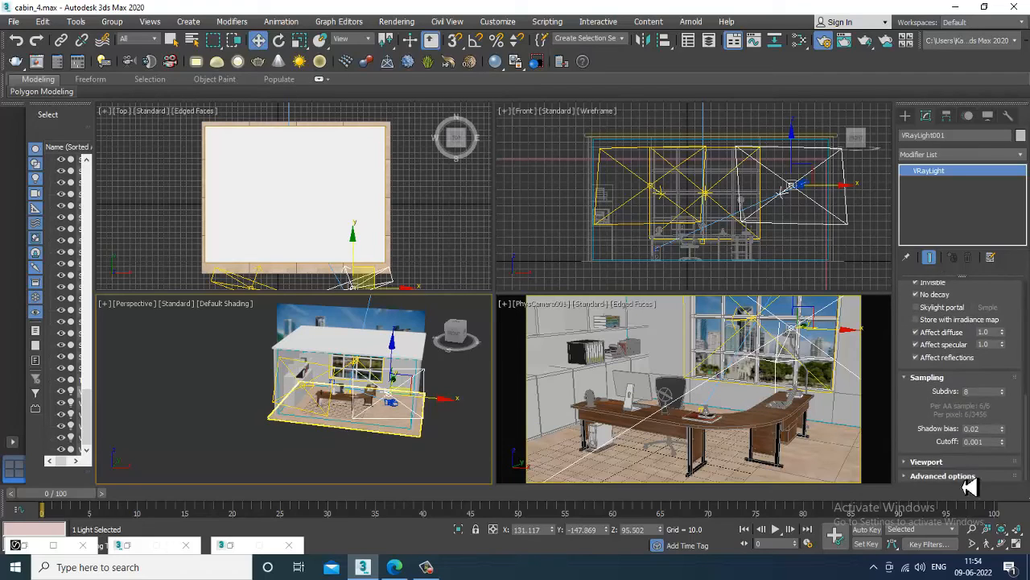
double_click(983, 391)
text(16)
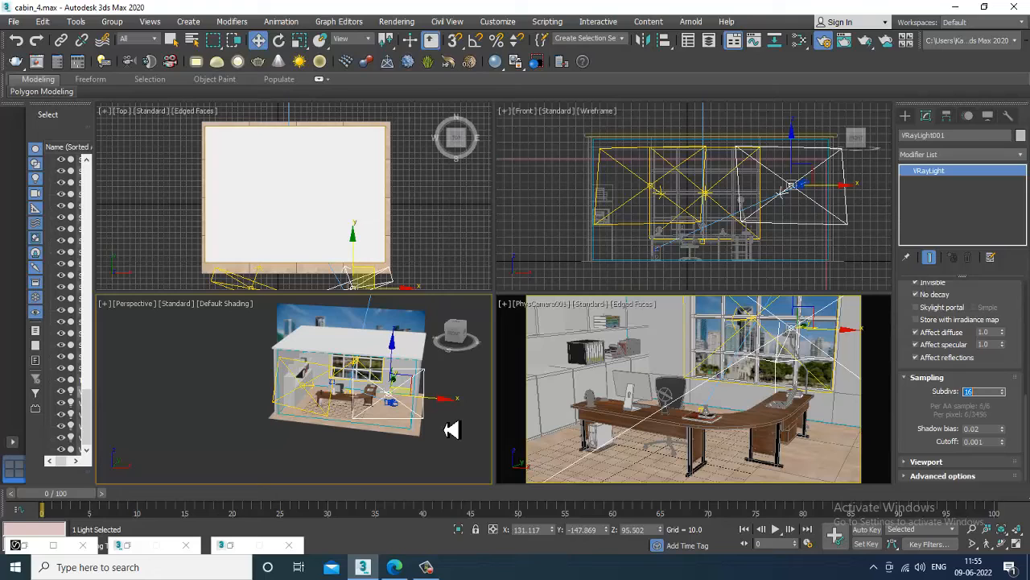
Switch VRayLight002's units to Luminous power (lm), converting its multiplier to 340.134.
mouse_move(375, 416)
alt+middle_down()
mouse_move(386, 451)
mouse_move(453, 403)
mouse_move(406, 432)
mouse_move(382, 410)
alt+middle_up()
click(406, 423)
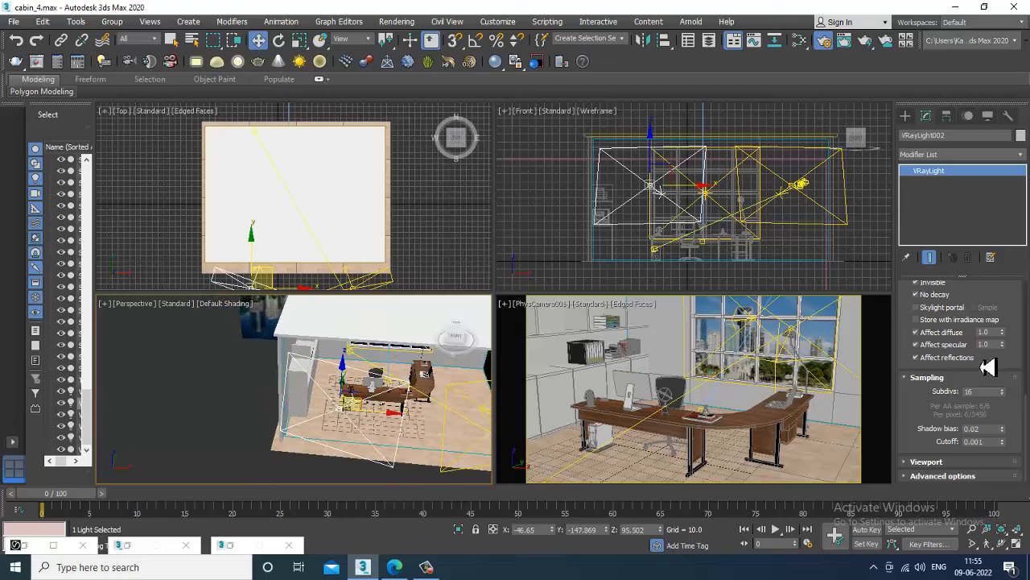
drag(988, 366, 991, 559)
drag(913, 319, 924, 441)
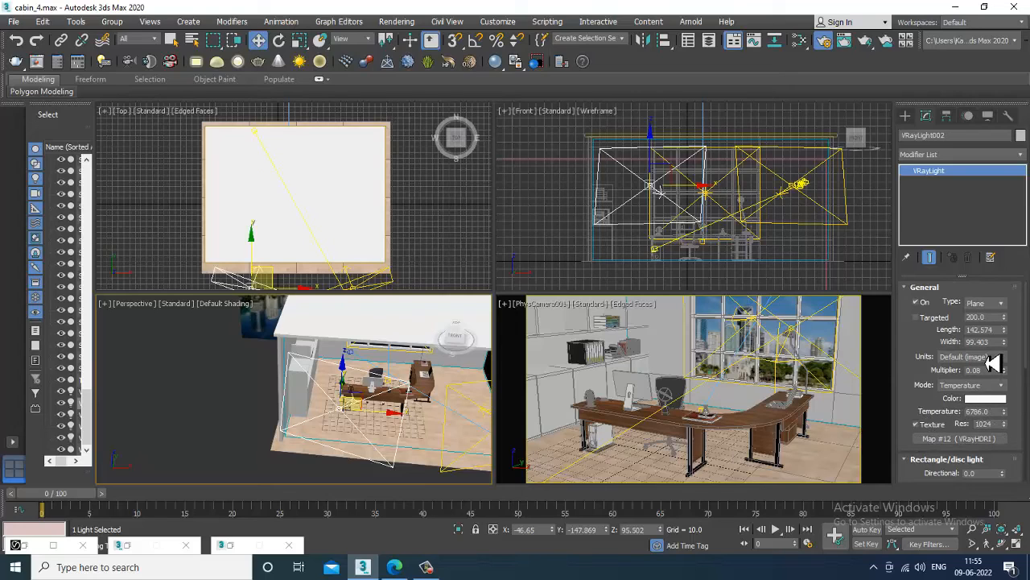
click(993, 358)
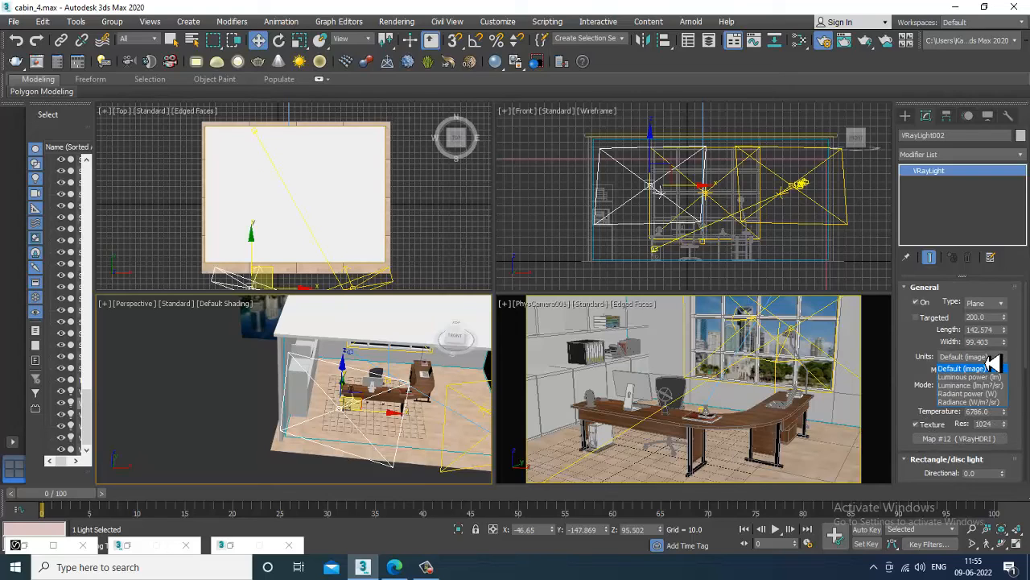
click(990, 379)
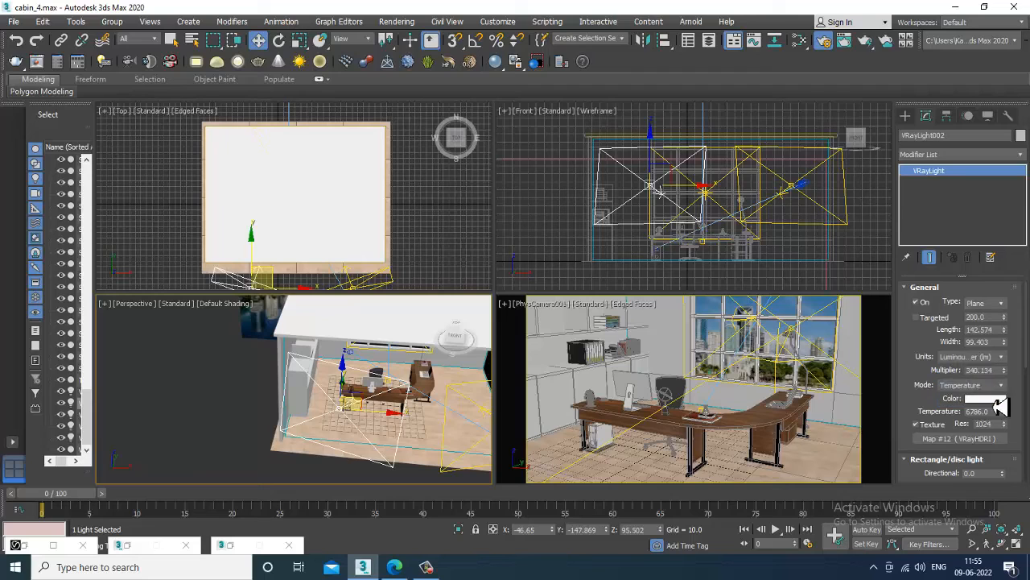
click(621, 374)
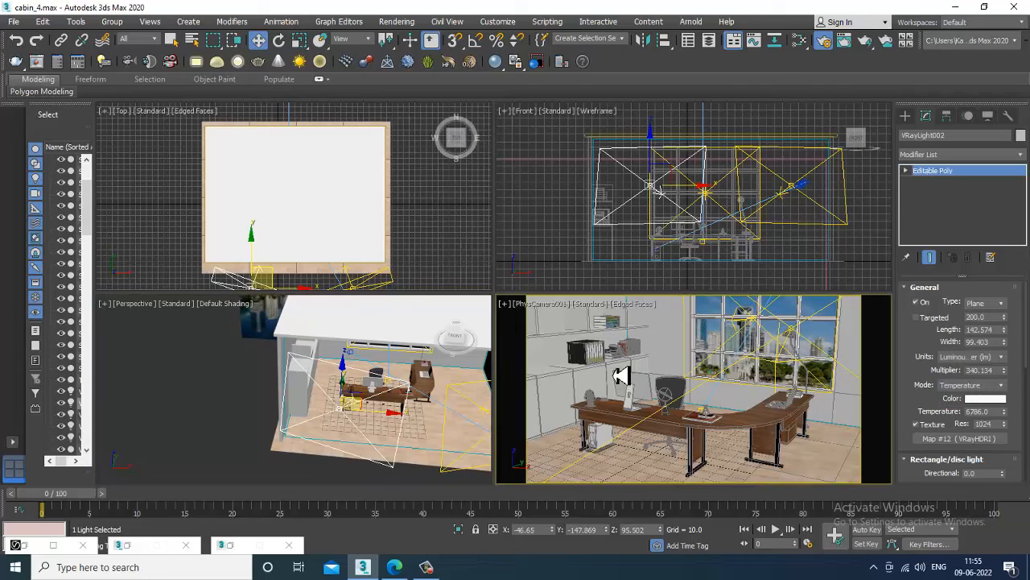
key(alt+w)
click(397, 22)
click(400, 45)
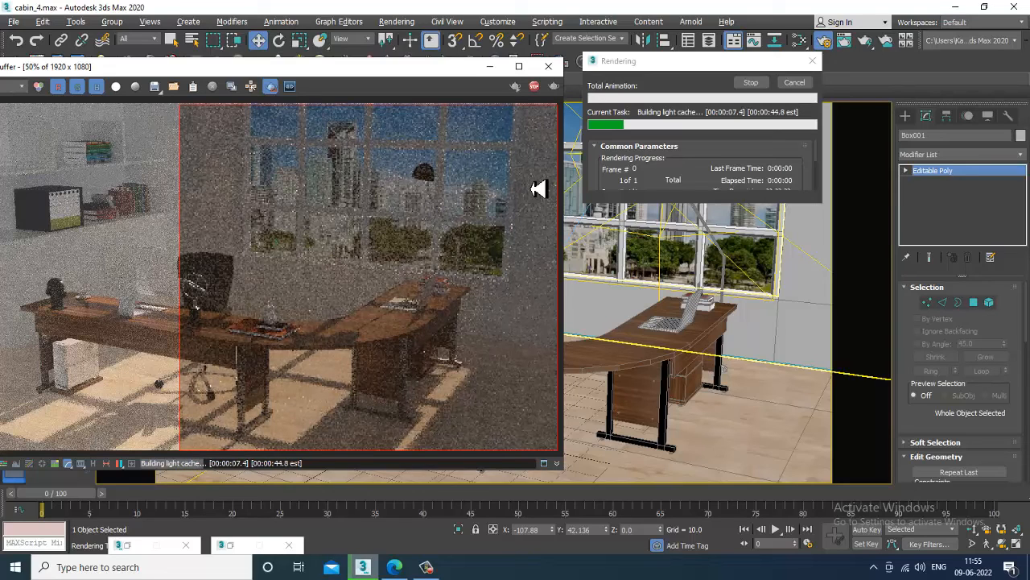
click(534, 86)
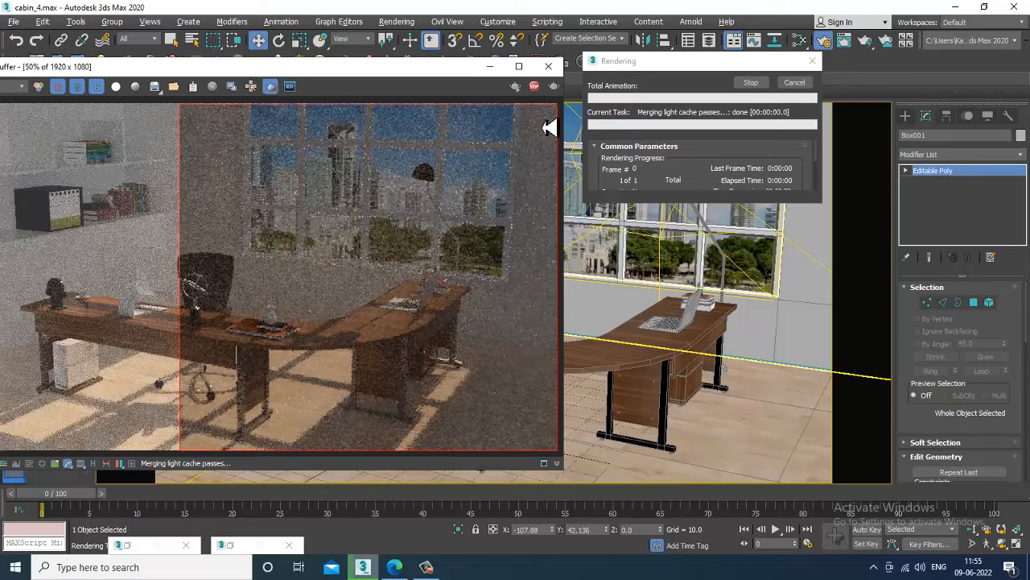
click(548, 66)
key(alt+w)
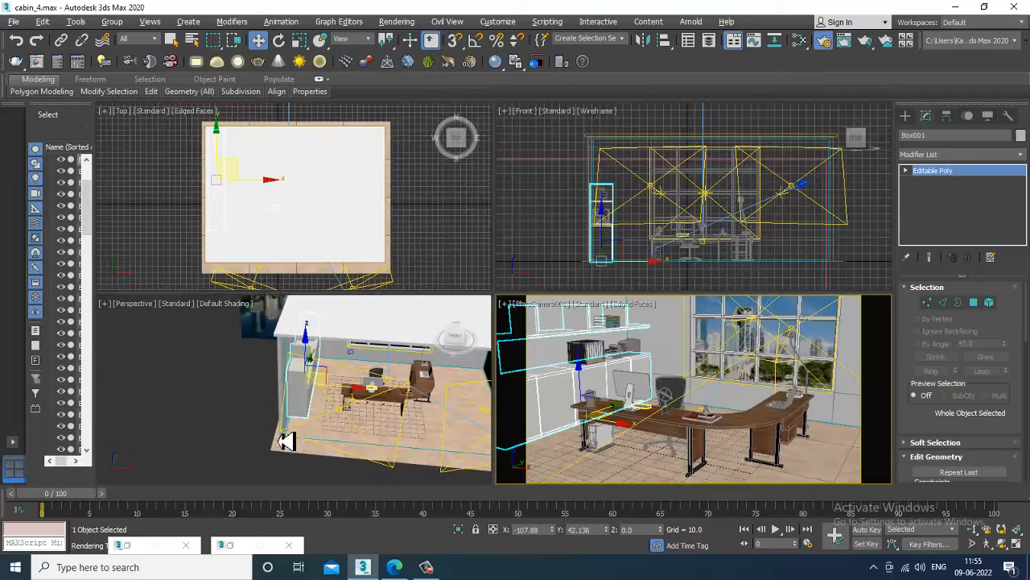
click(392, 473)
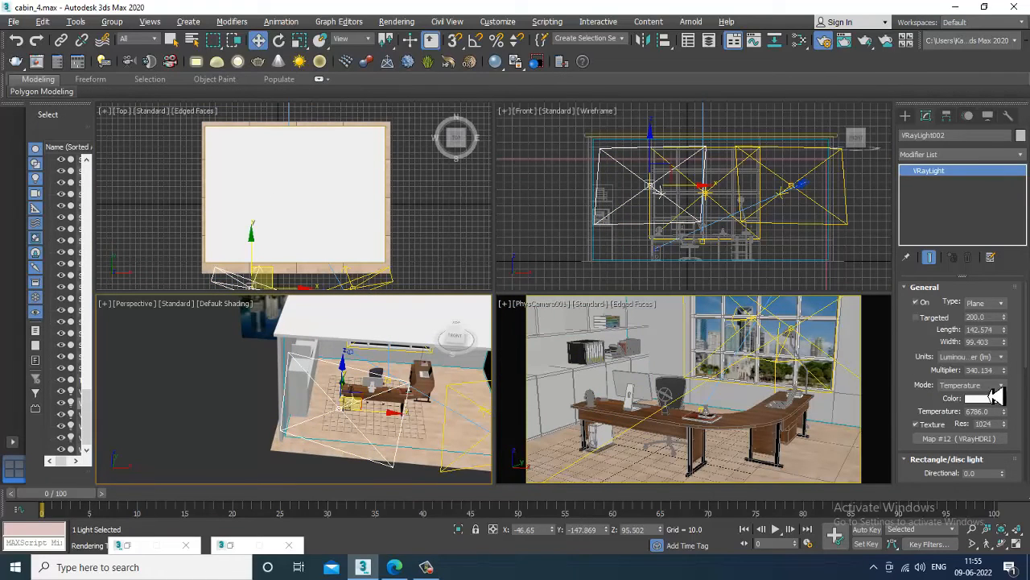
Return VRayLight002 to Default (image) units at multiplier 0.08 and temperature 6009.112.
click(1000, 356)
click(974, 366)
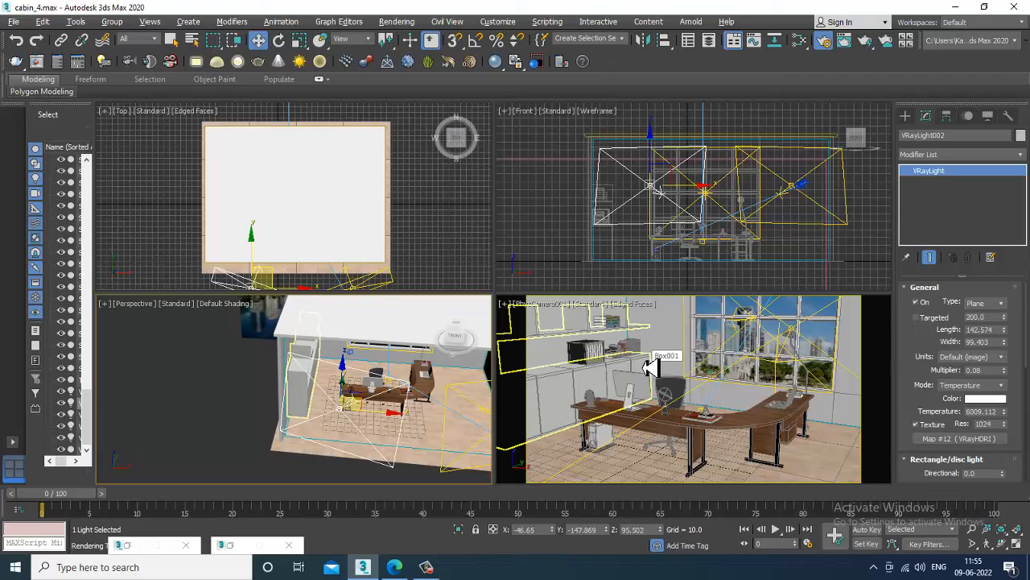
drag(915, 421, 719, 474)
Maximize the Perspective view and orbit and zoom in close on the desk.
alt+middle_drag(225, 409, 413, 387)
key(alt+w)
alt+middle_drag(528, 370, 485, 302)
scroll(486, 306, up, 3)
scroll(426, 298, up, 4)
alt+middle_drag(420, 301, 442, 234)
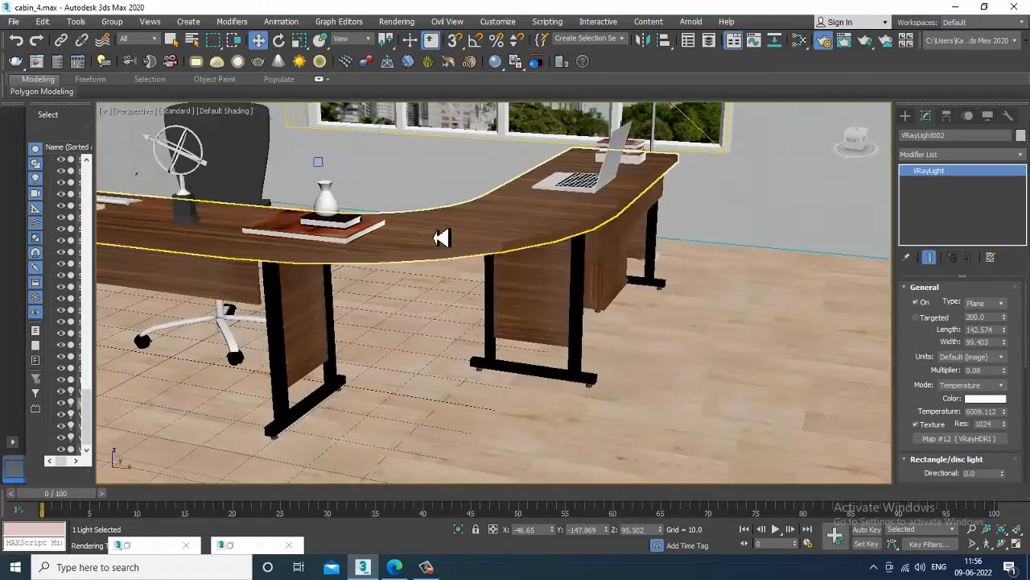
click(407, 20)
click(447, 90)
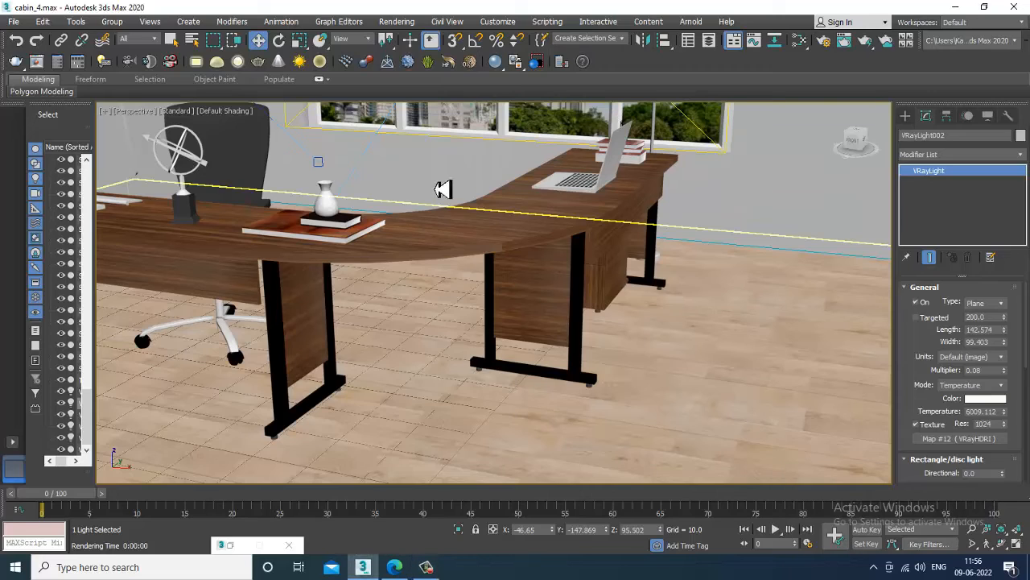
Open Render Setup and scroll through the V-Ray tab rollouts.
click(399, 22)
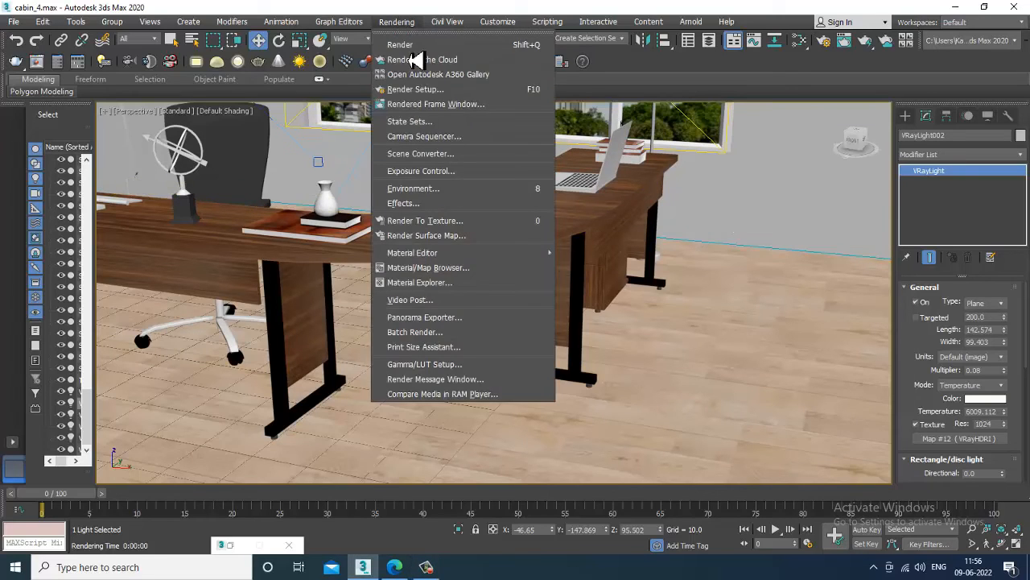
click(442, 90)
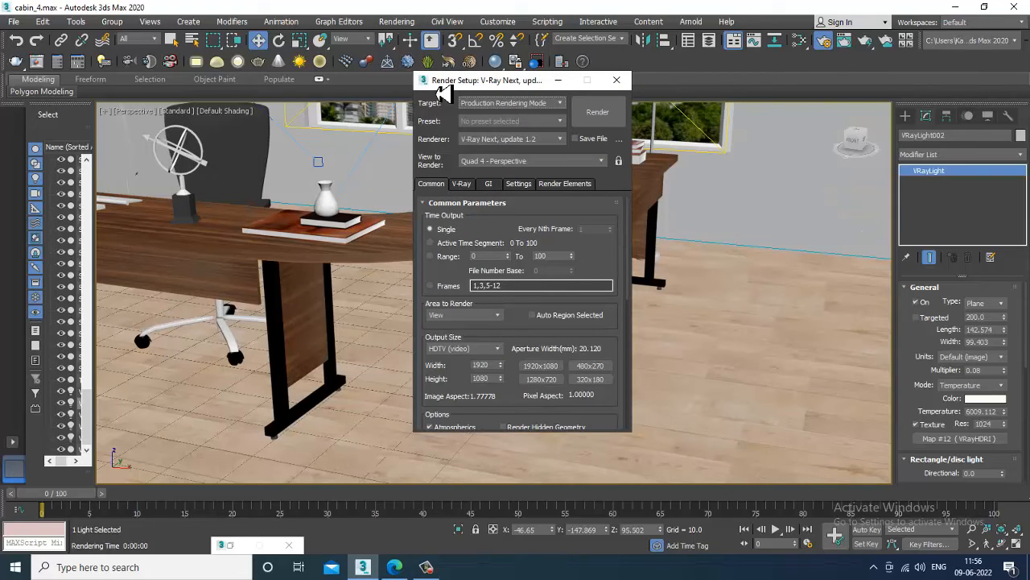
click(463, 184)
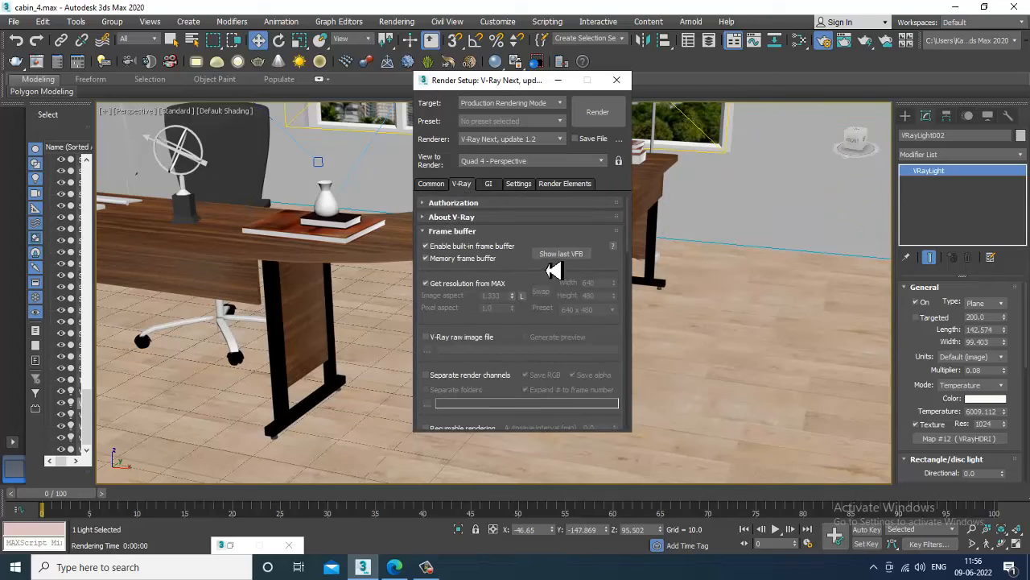
scroll(534, 311, down, 10)
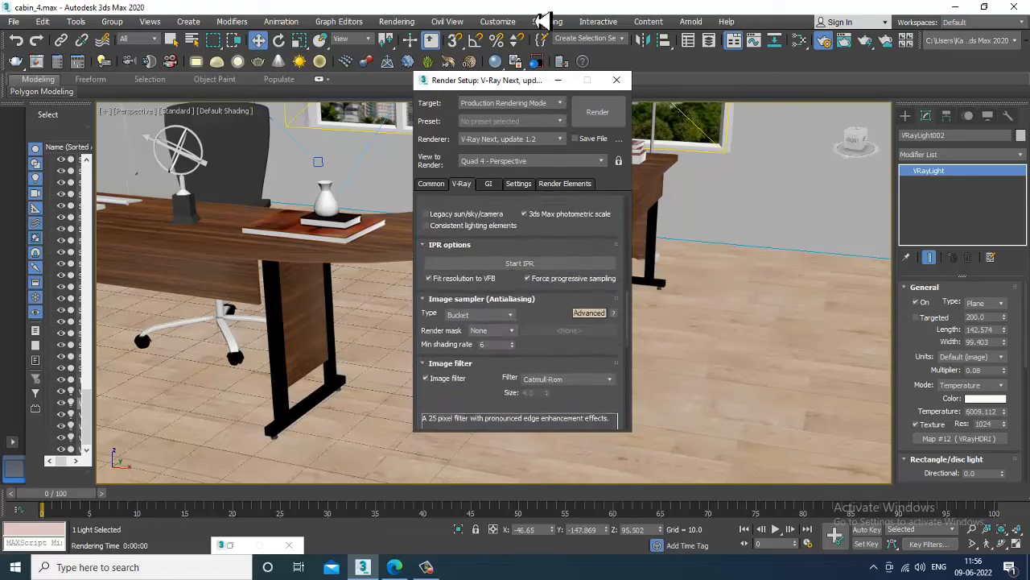
scroll(498, 338, down, 5)
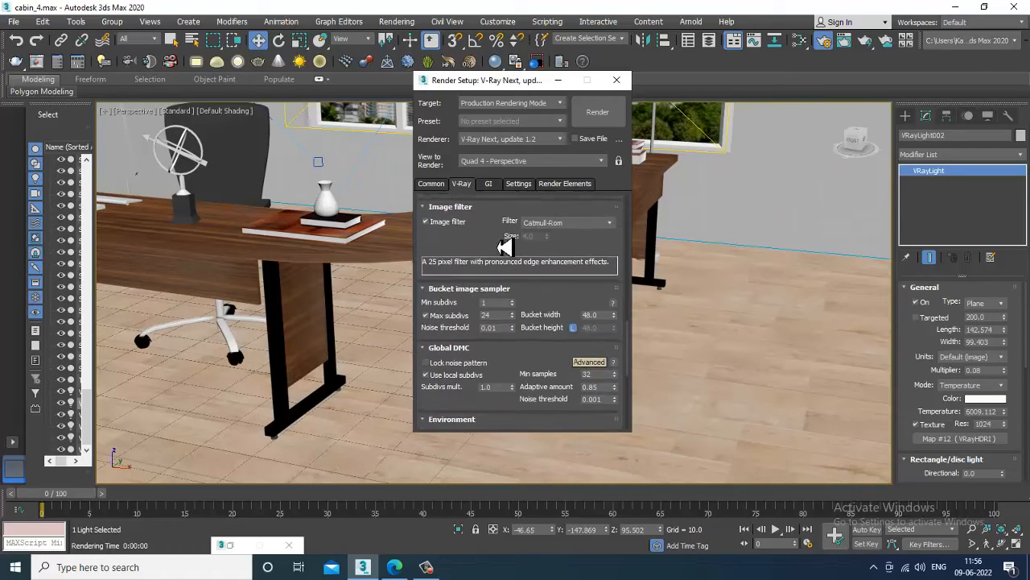
scroll(516, 210, down, 5)
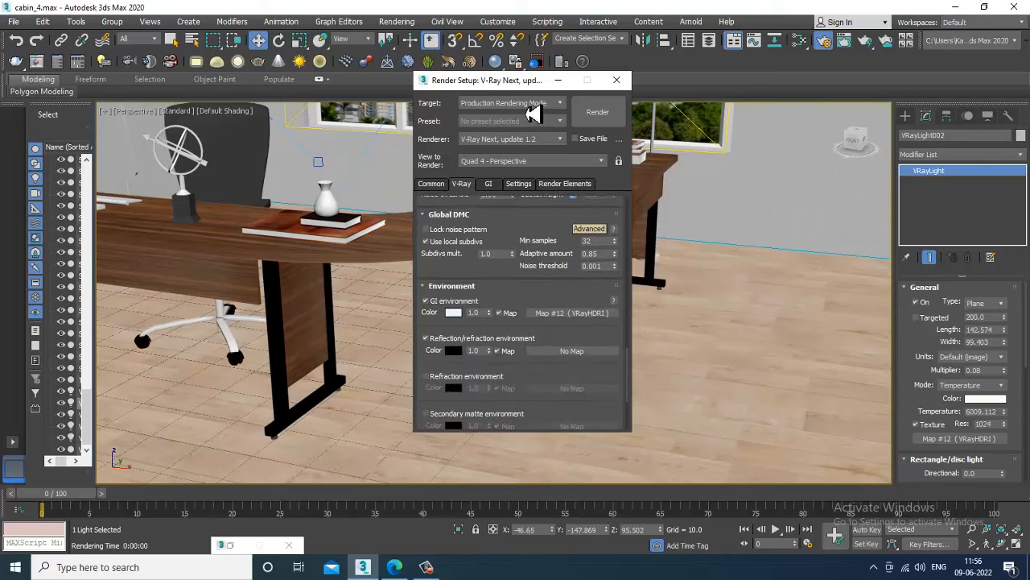
scroll(533, 266, down, 5)
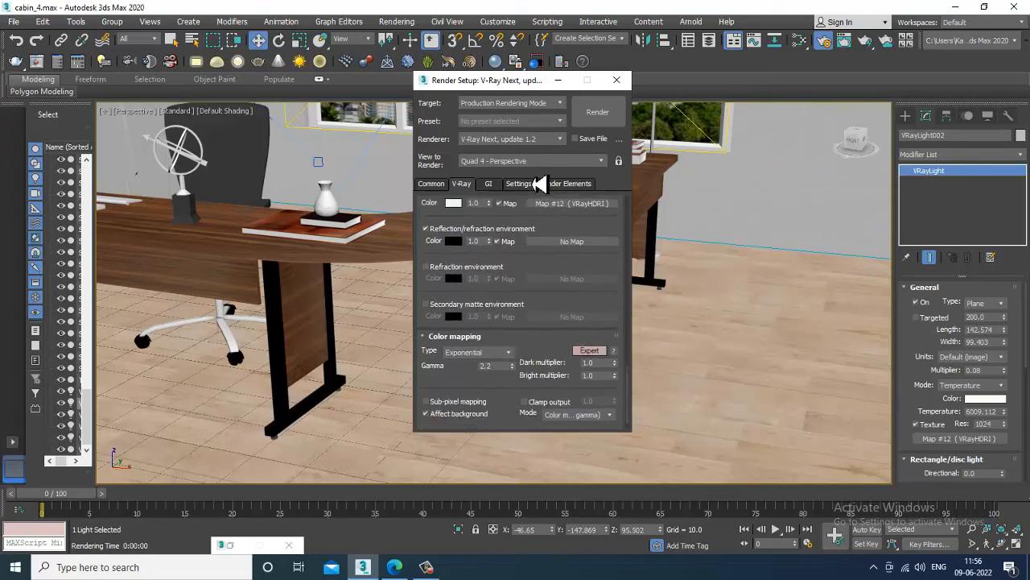
scroll(538, 183, down, 1)
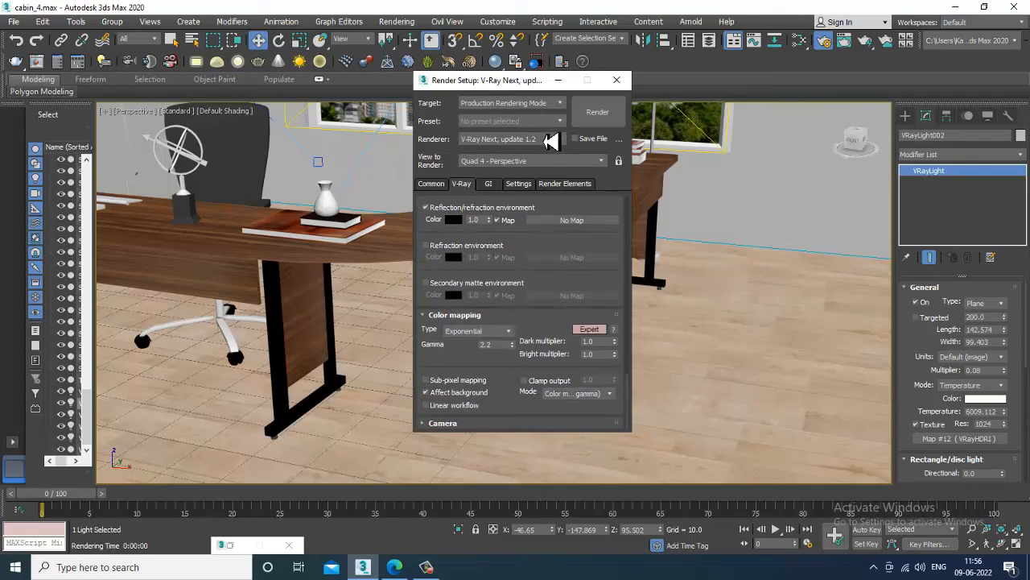
scroll(527, 402, up, 10)
On the GI tab, expand Light cache and switch it to Advanced mode.
click(487, 184)
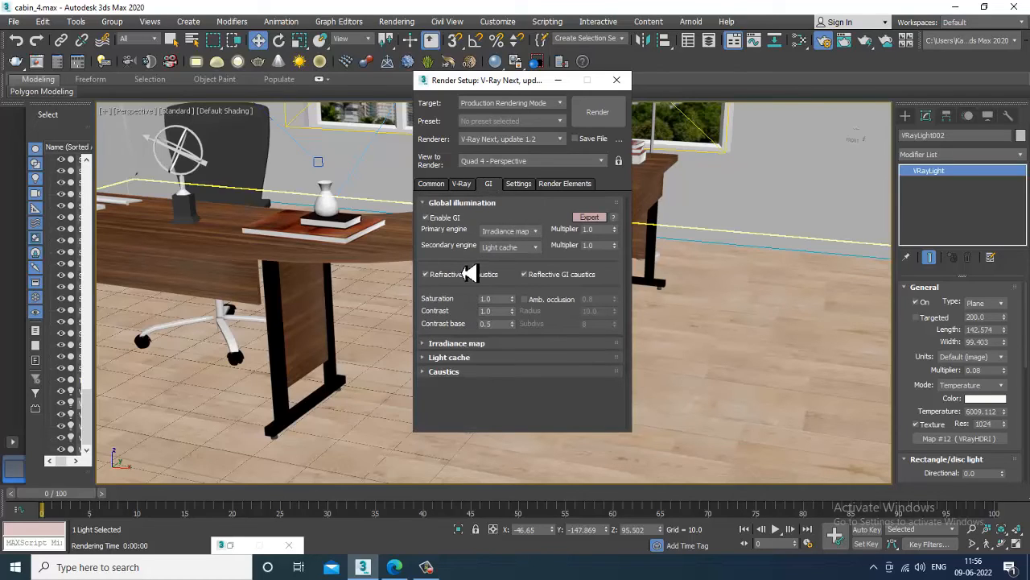
click(466, 357)
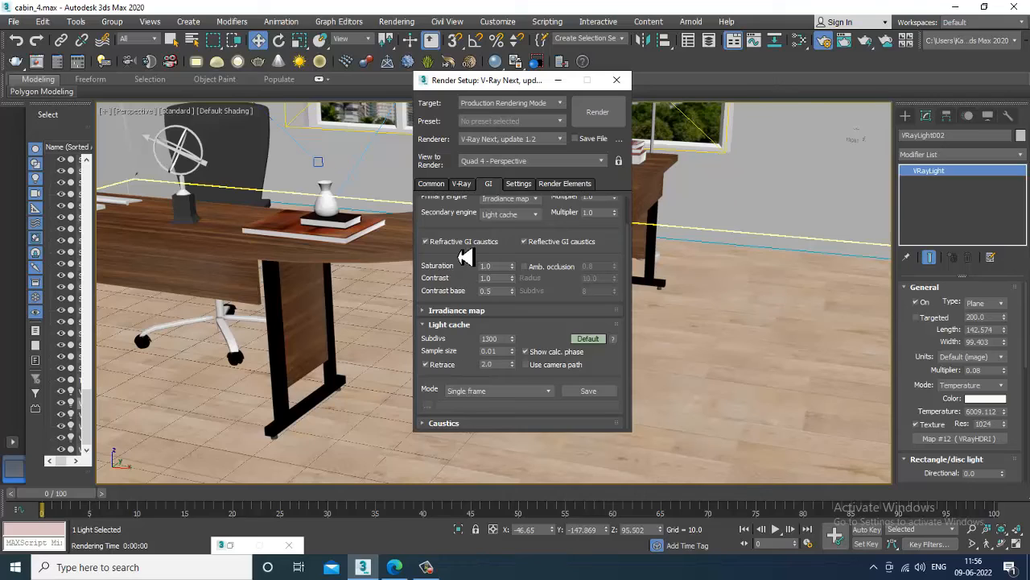
click(587, 339)
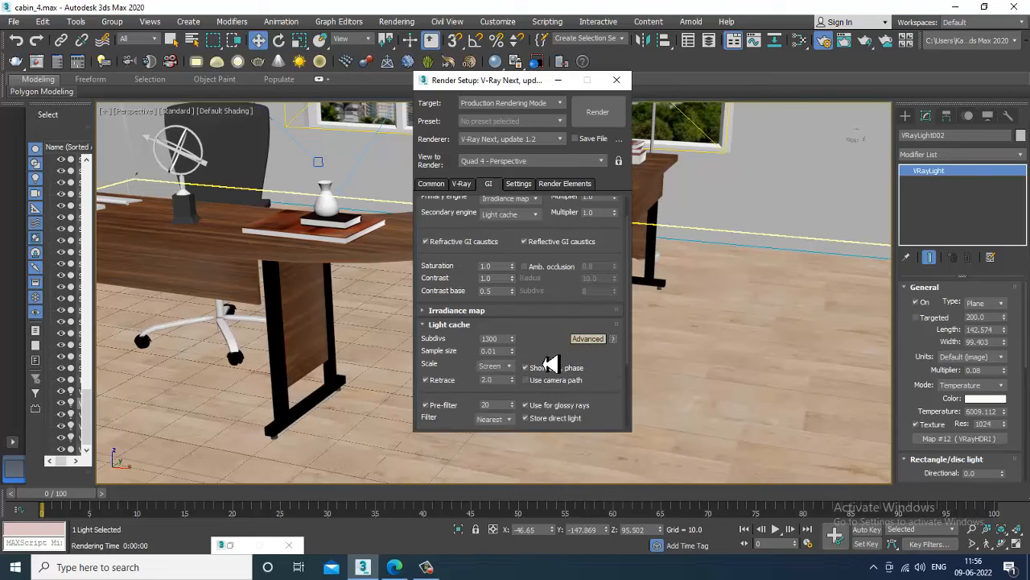
drag(553, 364, 495, 385)
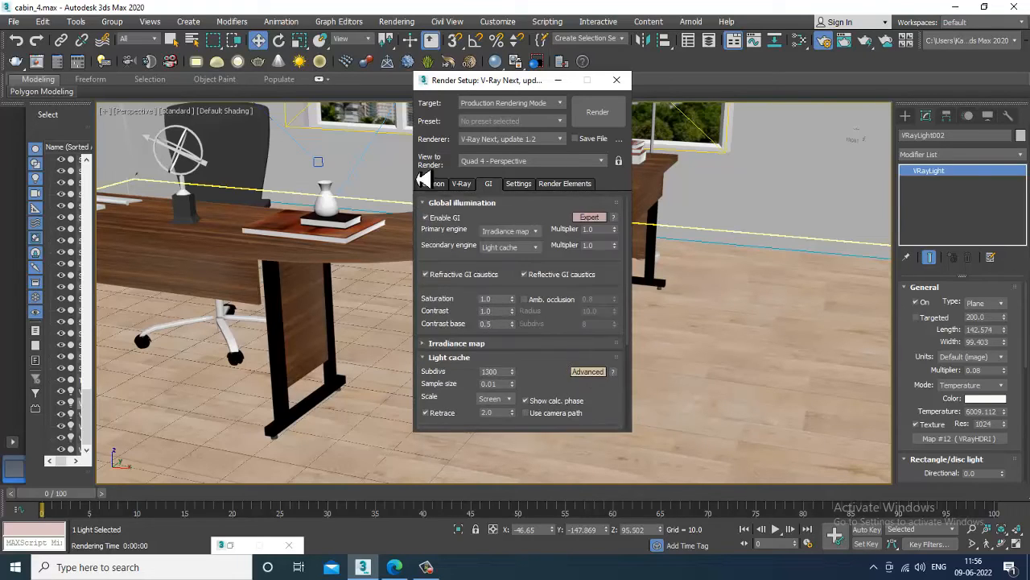
Review the V-Ray tab again, then enable Reflective GI caustics on the GI tab.
click(462, 184)
scroll(503, 279, up, 10)
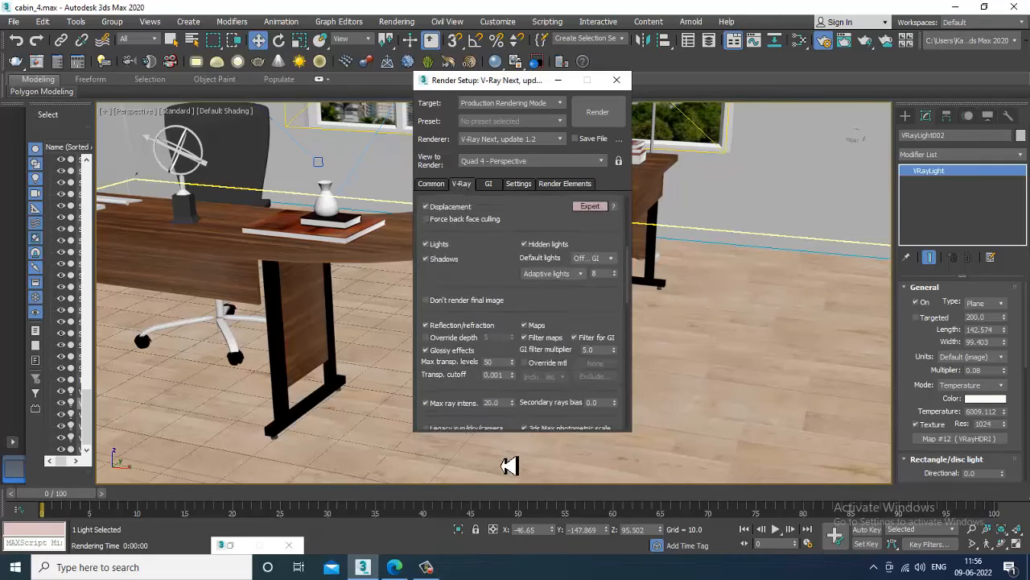
drag(538, 279, 552, 9)
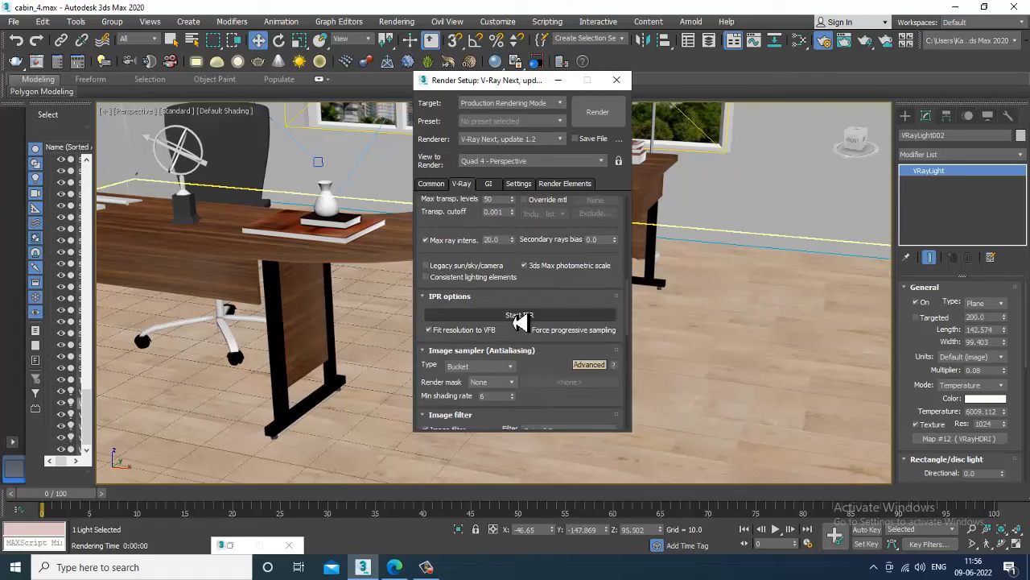
drag(533, 290, 536, 115)
drag(494, 276, 515, 346)
click(489, 185)
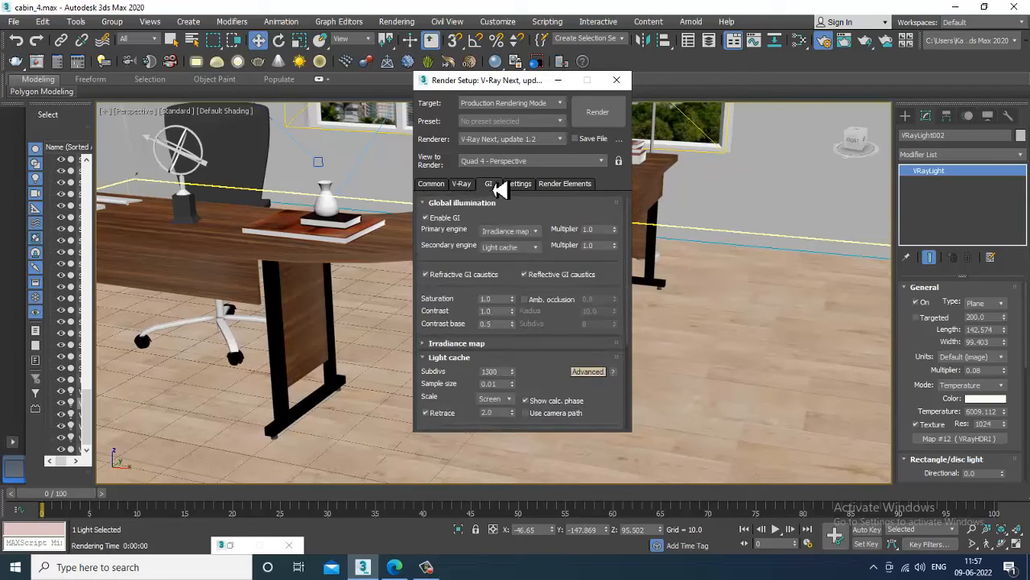
click(523, 275)
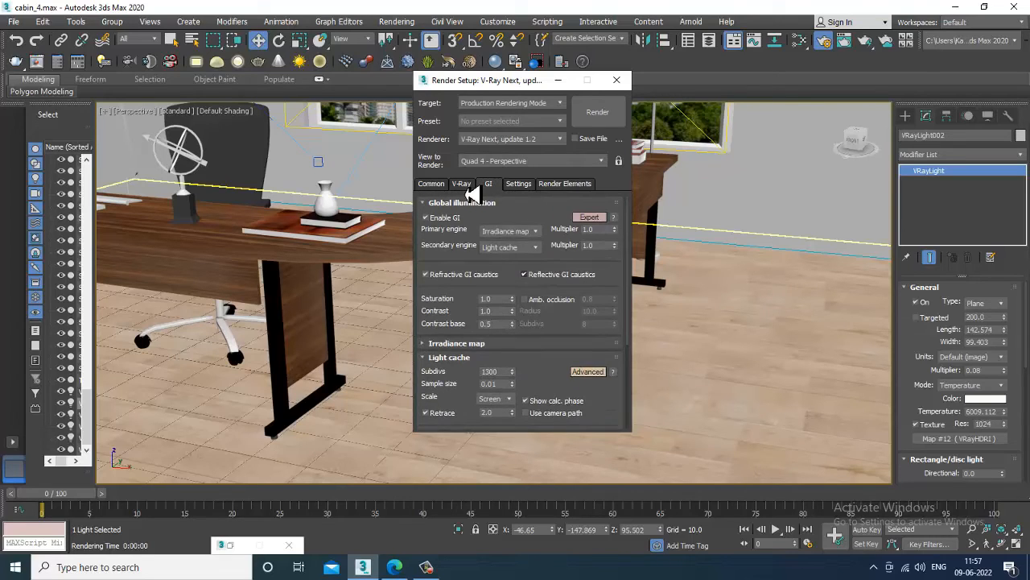
Change the V-Ray antialiasing image filter to Mitchell-Netravali and render the desk region.
click(476, 346)
drag(509, 362, 504, 262)
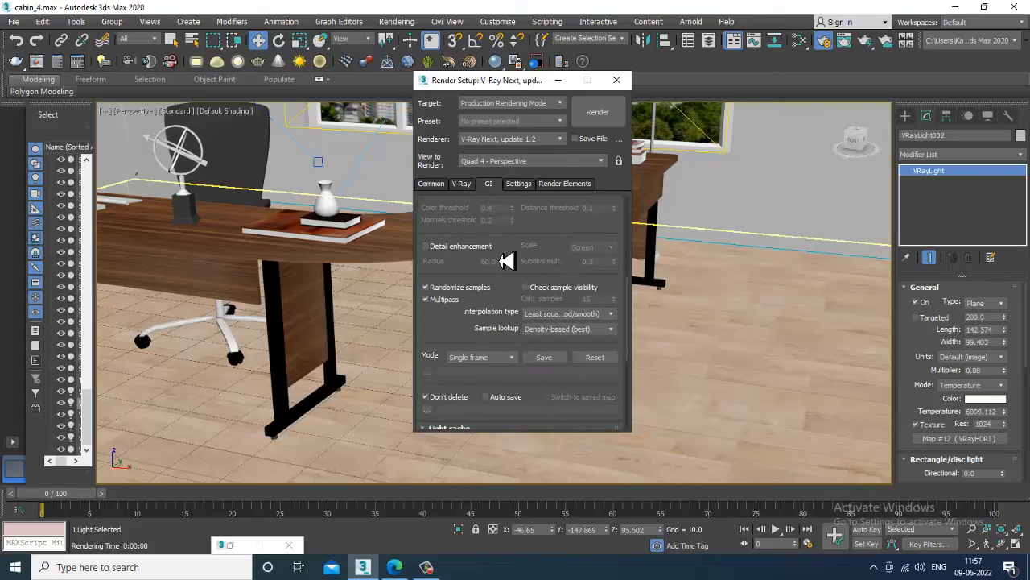
click(466, 186)
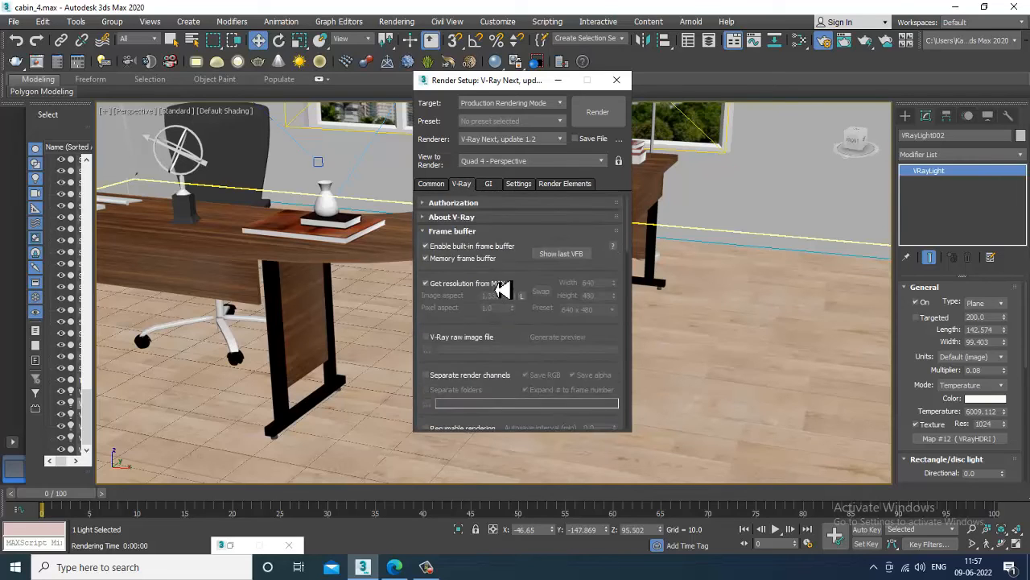
scroll(519, 338, down, 8)
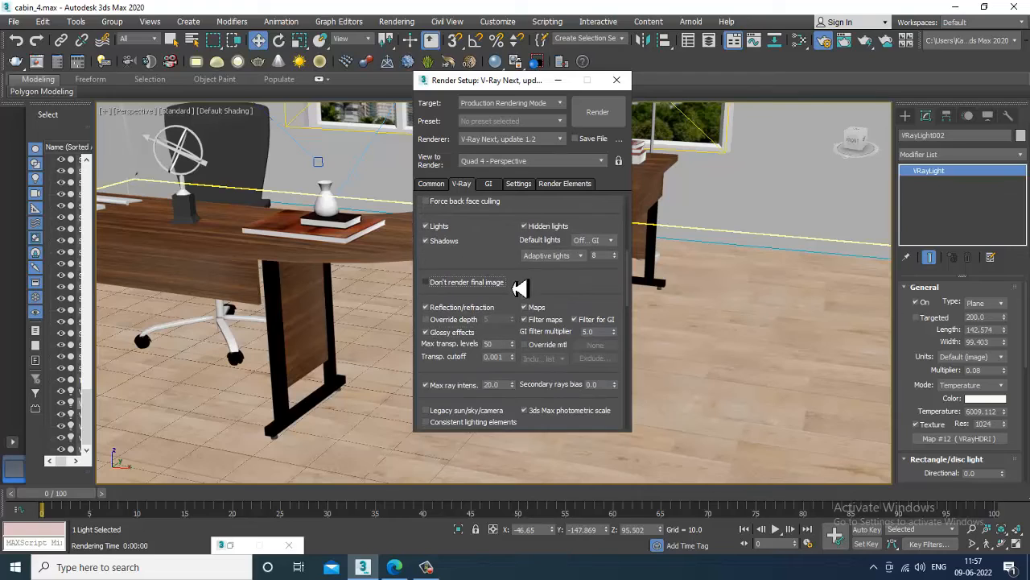
drag(504, 273, 516, 69)
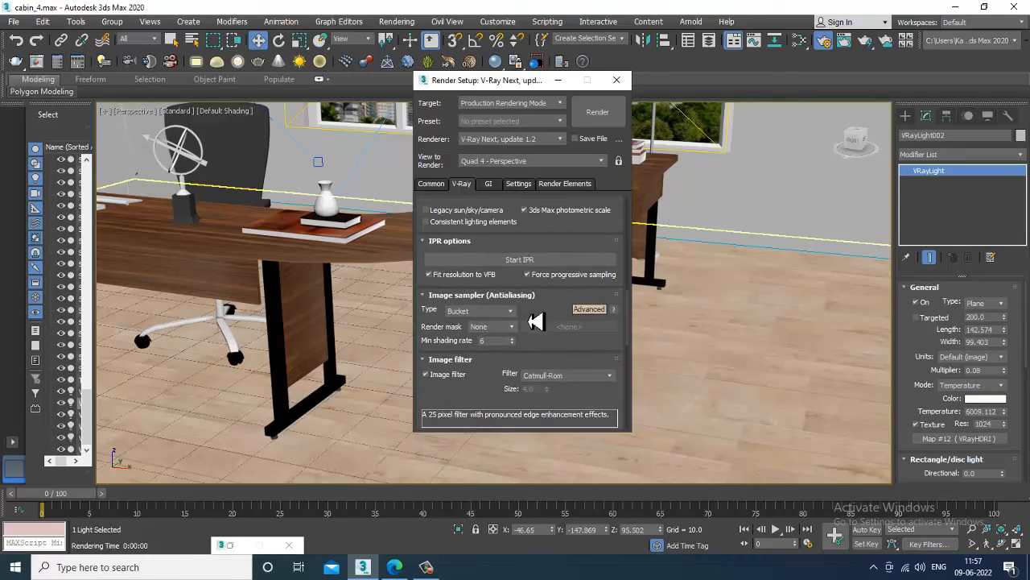
drag(538, 325, 542, 223)
click(565, 273)
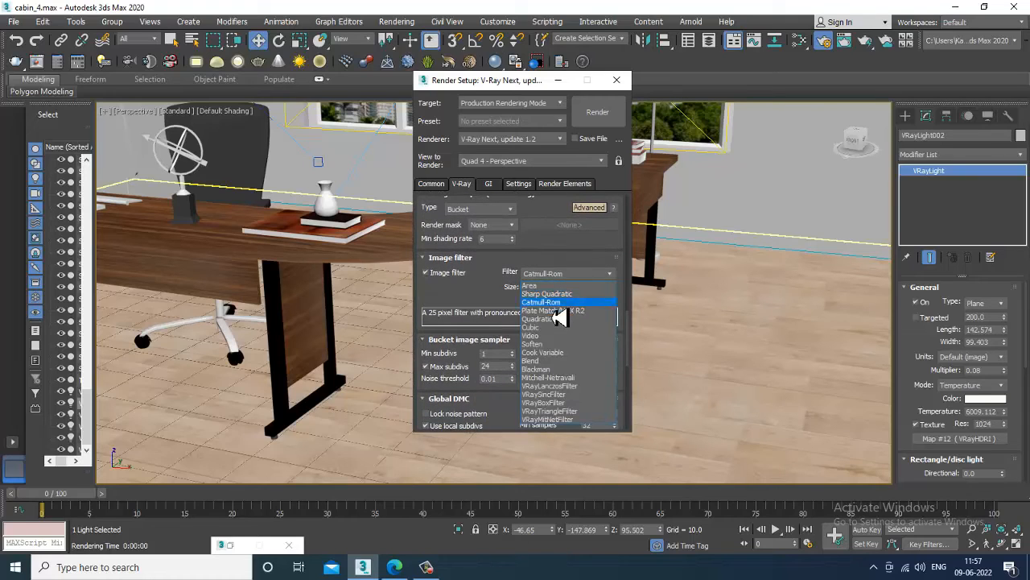
click(576, 378)
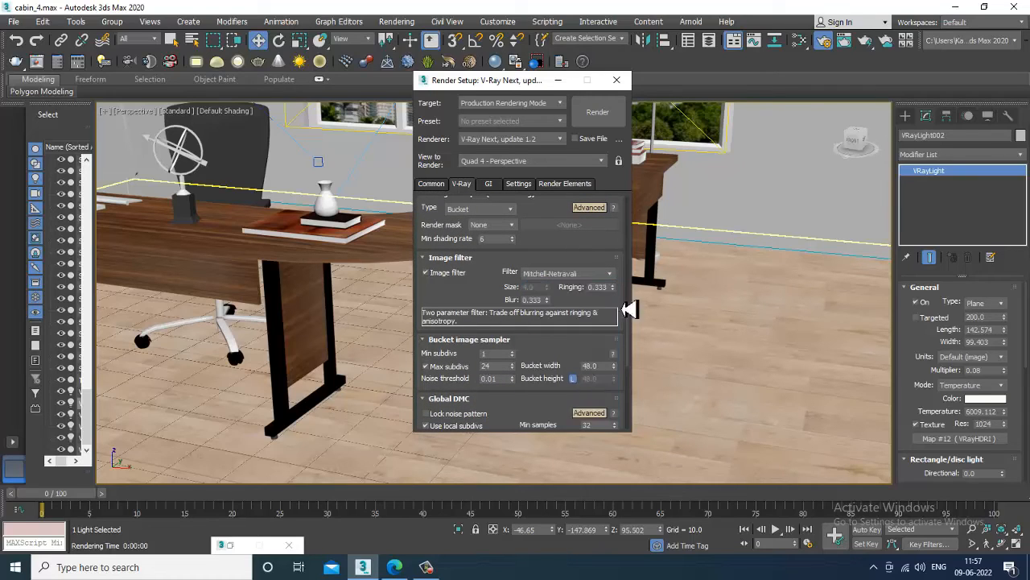
click(597, 112)
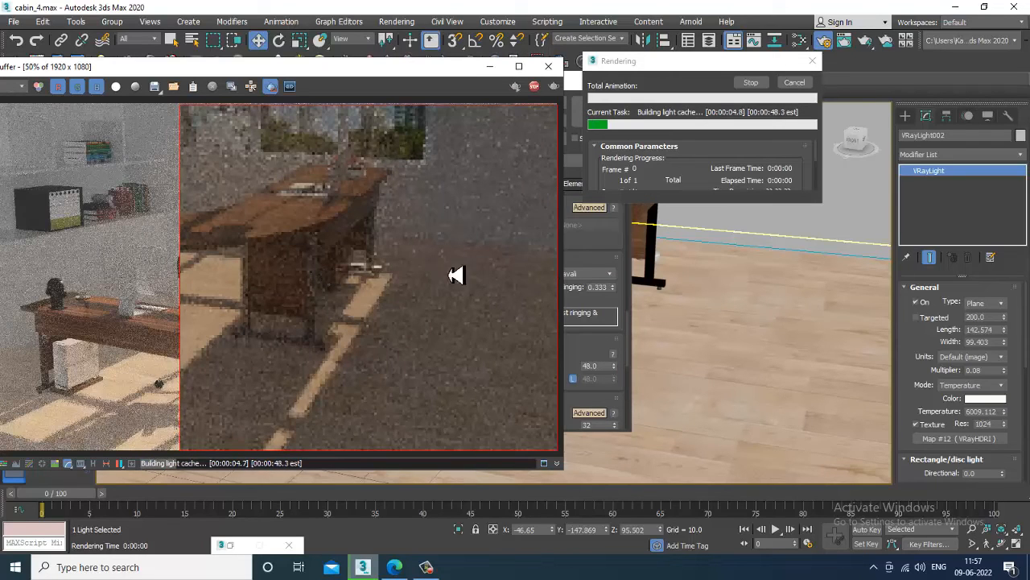
Maximize the PhysCamera001 view, cancel the started render and close the frame buffer.
click(742, 208)
key(alt+w)
click(726, 416)
key(alt+w)
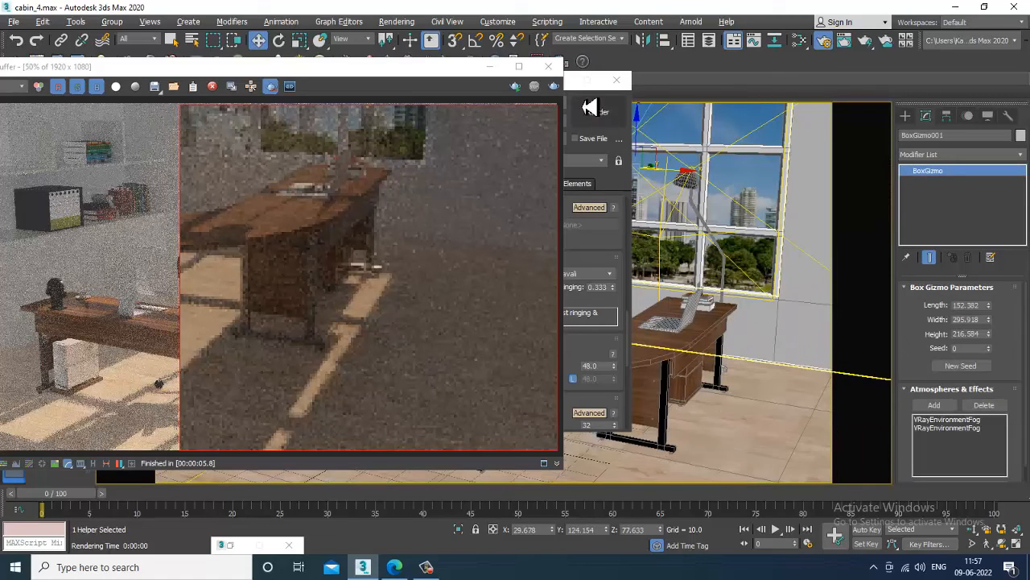
click(554, 86)
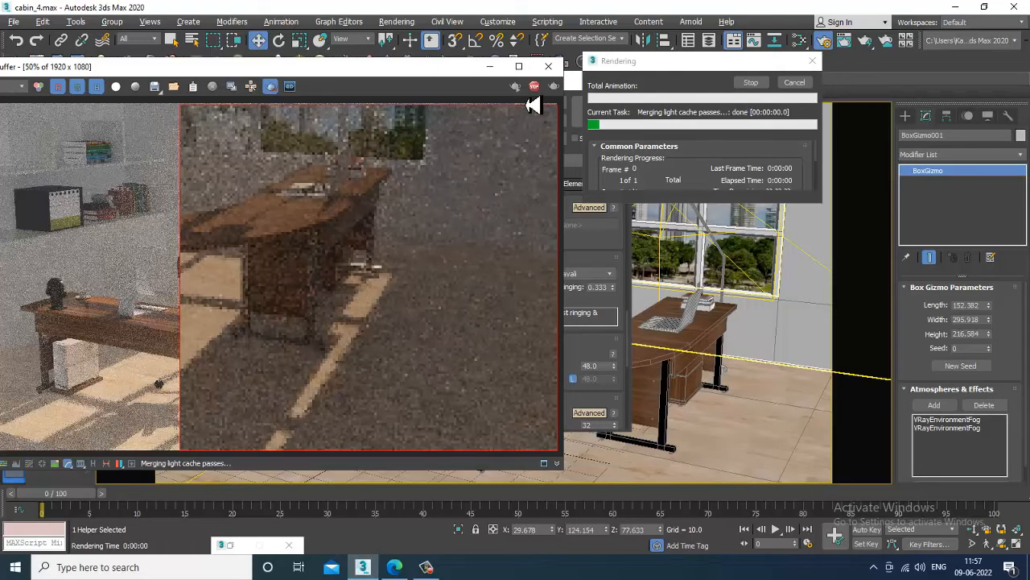
key(Escape)
click(548, 66)
click(558, 80)
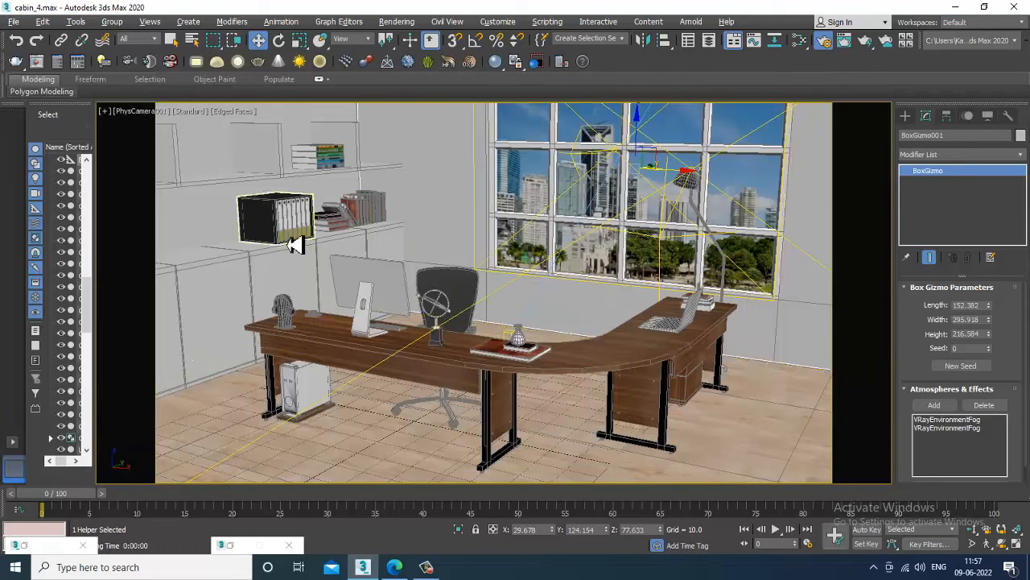
Render the camera view via Rendering > Render and move the frame buffer left.
click(292, 150)
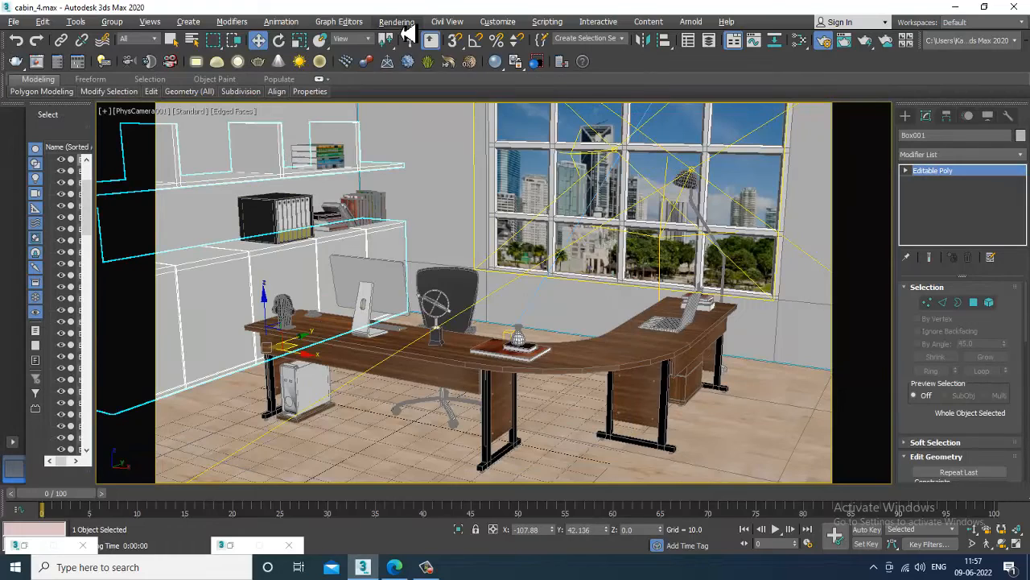
click(396, 22)
click(423, 47)
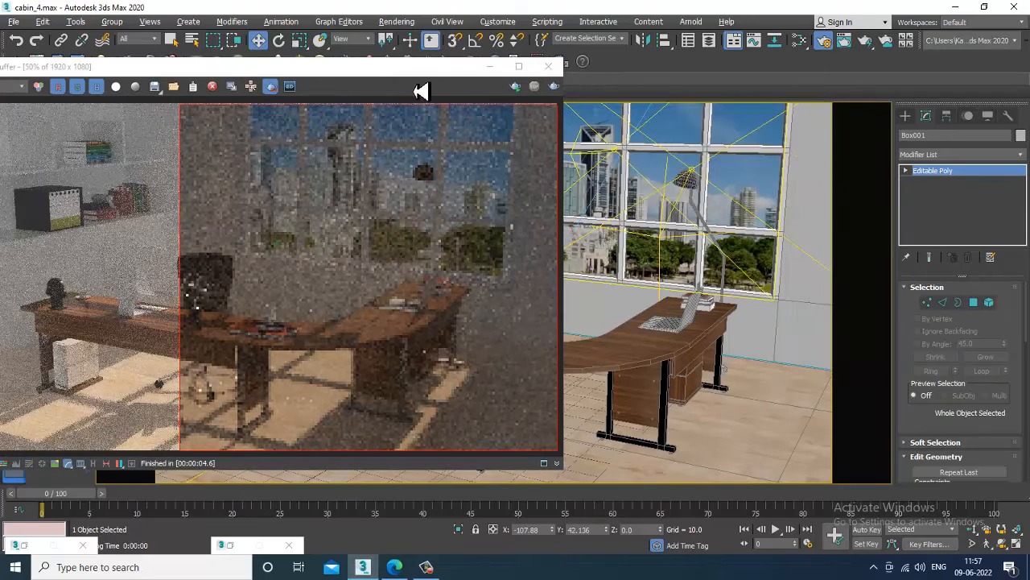
drag(433, 71, 313, 65)
click(396, 22)
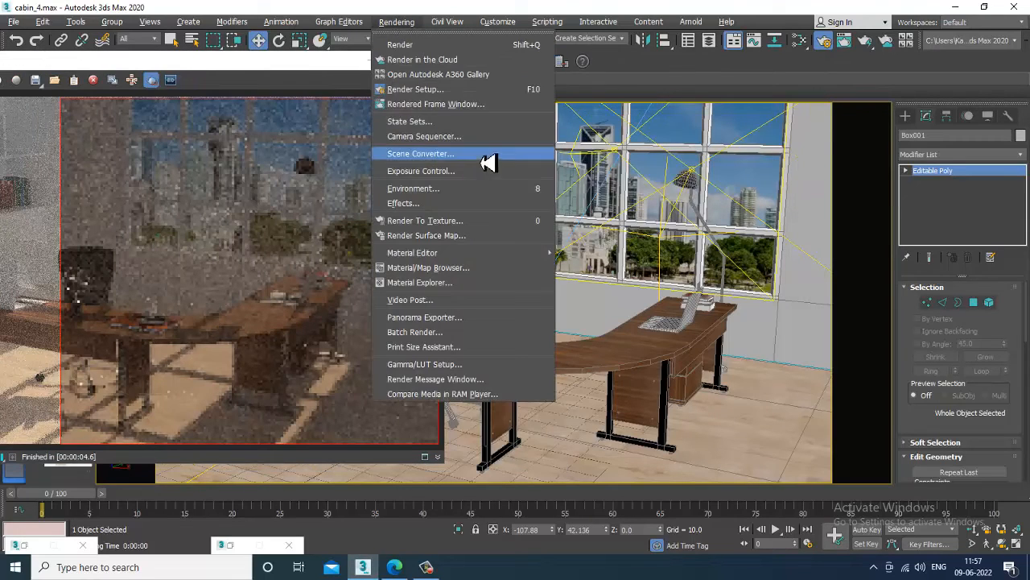
Restore Render Setup, switch the V-Ray image filter to Catmull-Rom, then close Render Setup.
click(231, 547)
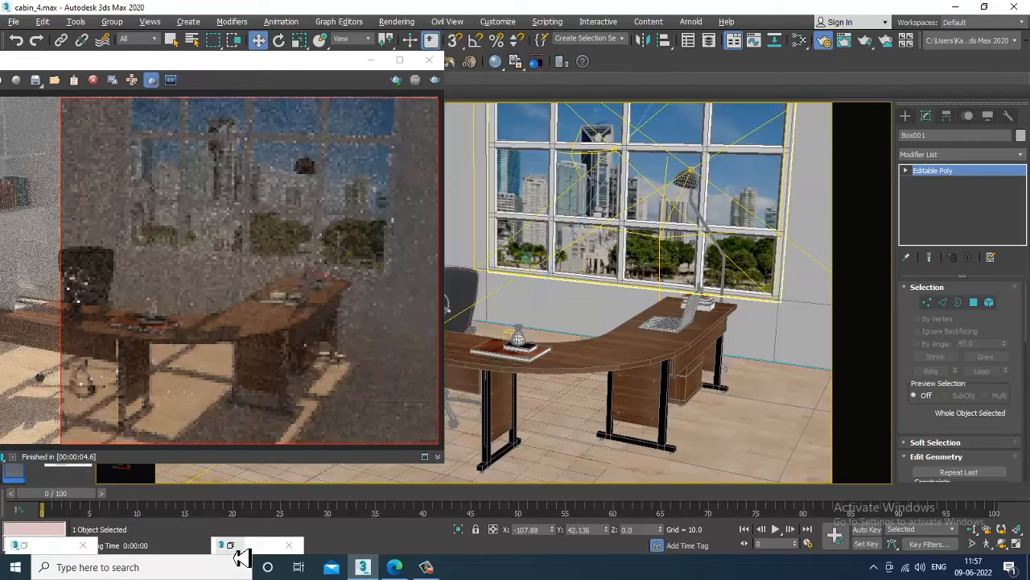
click(231, 546)
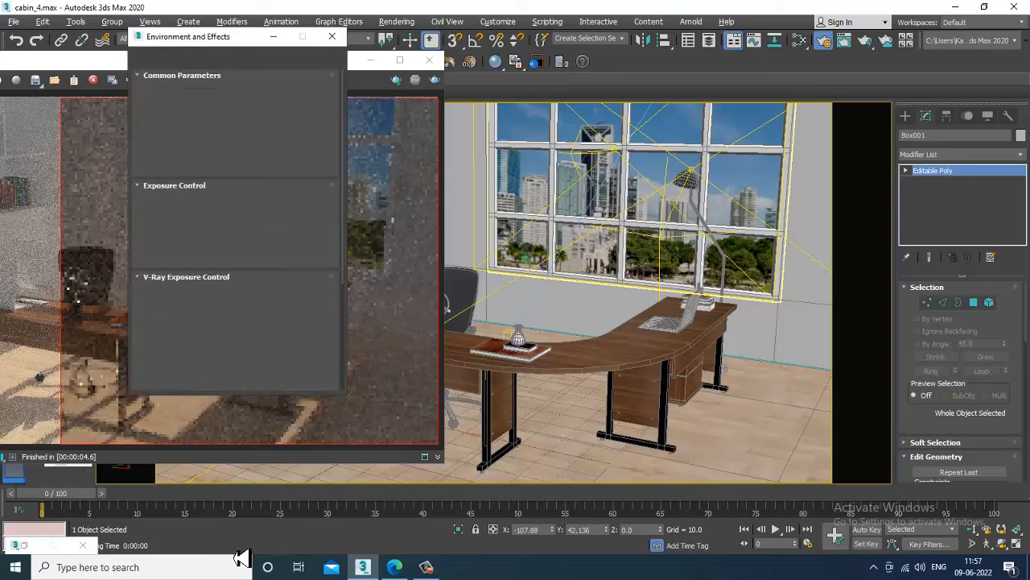
click(26, 550)
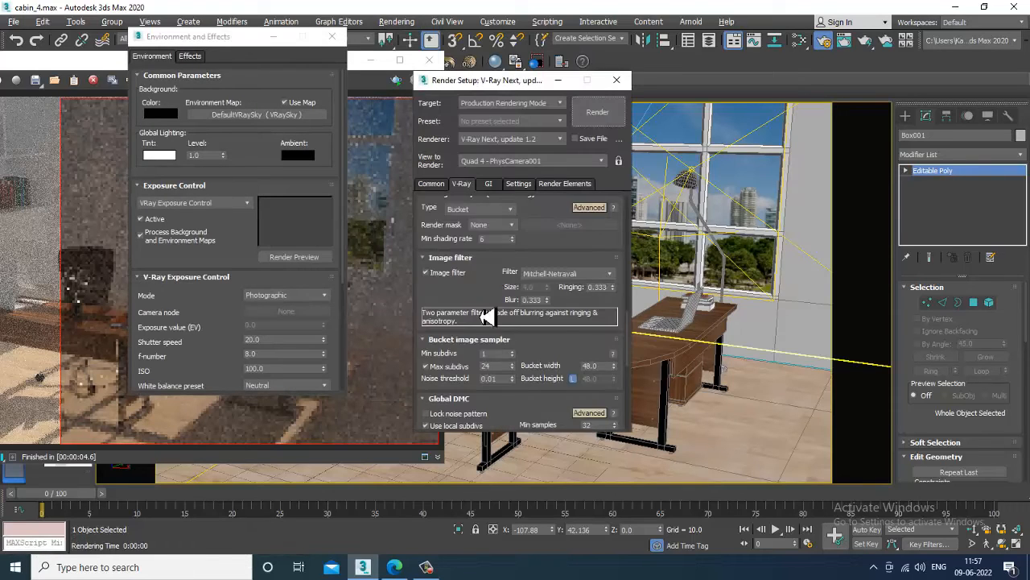
drag(490, 317, 490, 101)
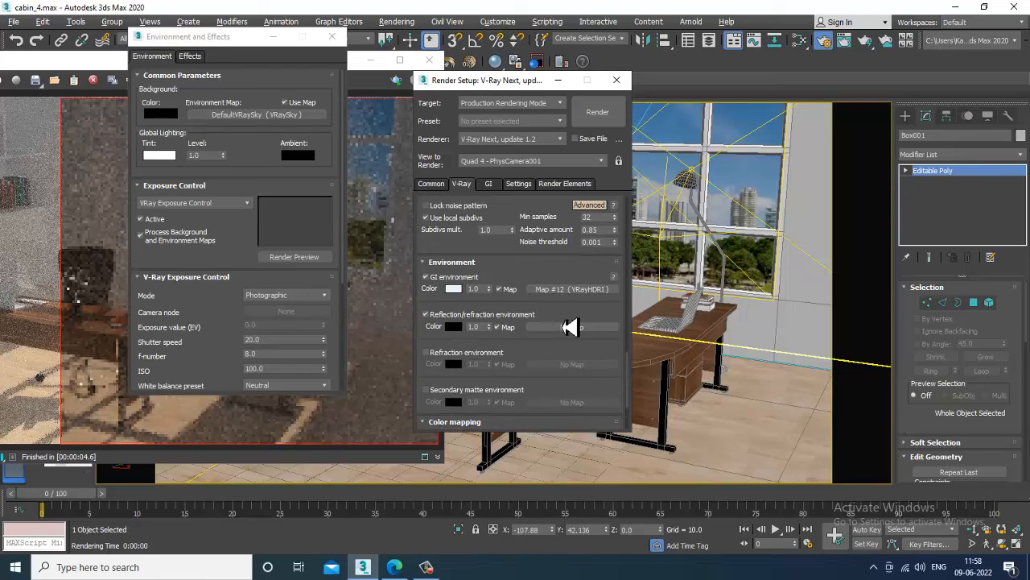
drag(503, 272, 522, 487)
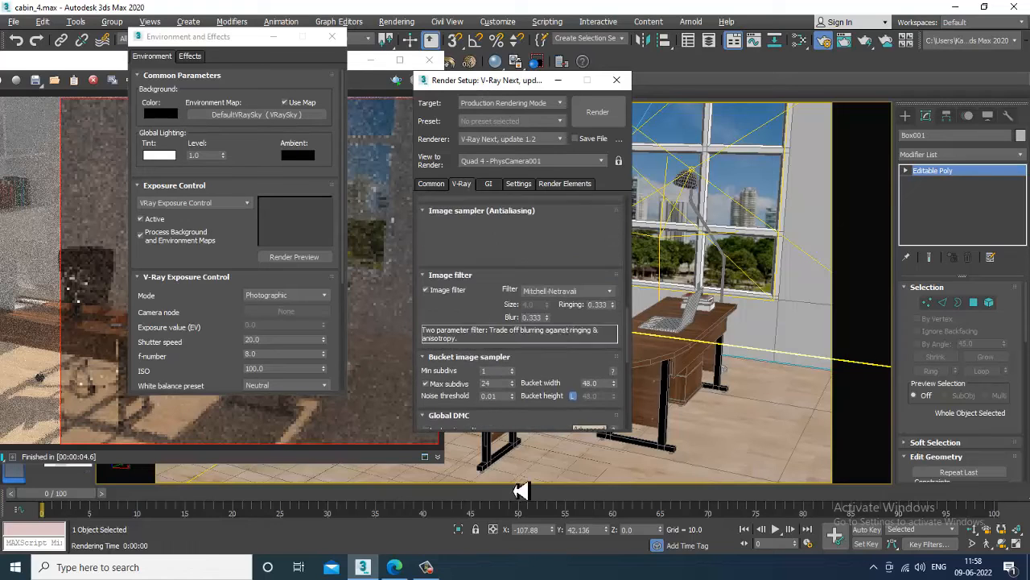
click(563, 292)
click(576, 320)
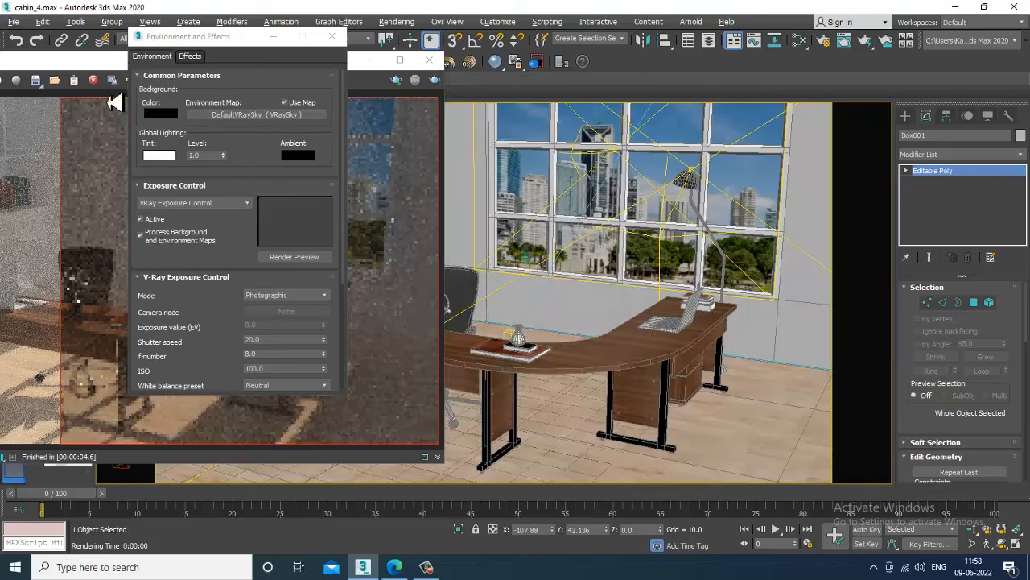
click(616, 79)
click(274, 37)
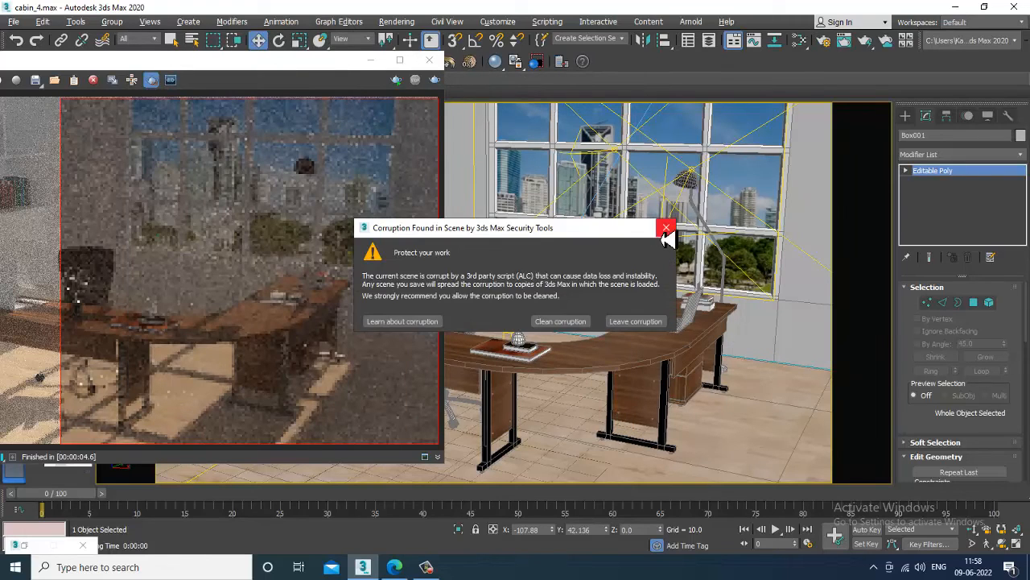
Dismiss the scene and environment corruption warnings.
click(664, 233)
click(666, 233)
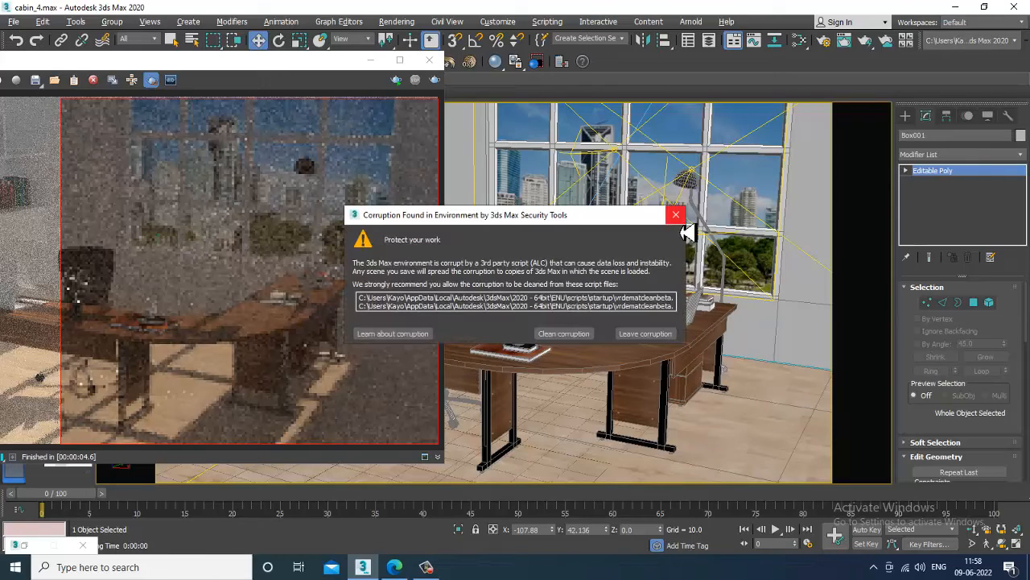
click(674, 214)
click(666, 233)
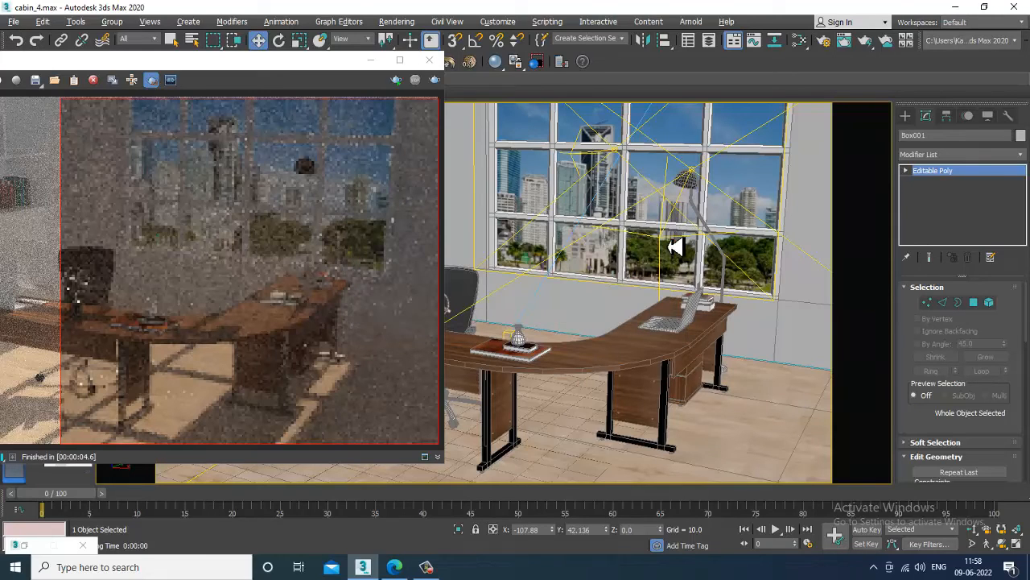
Save the scene as cabin_5.max in the office cabin folder.
click(14, 22)
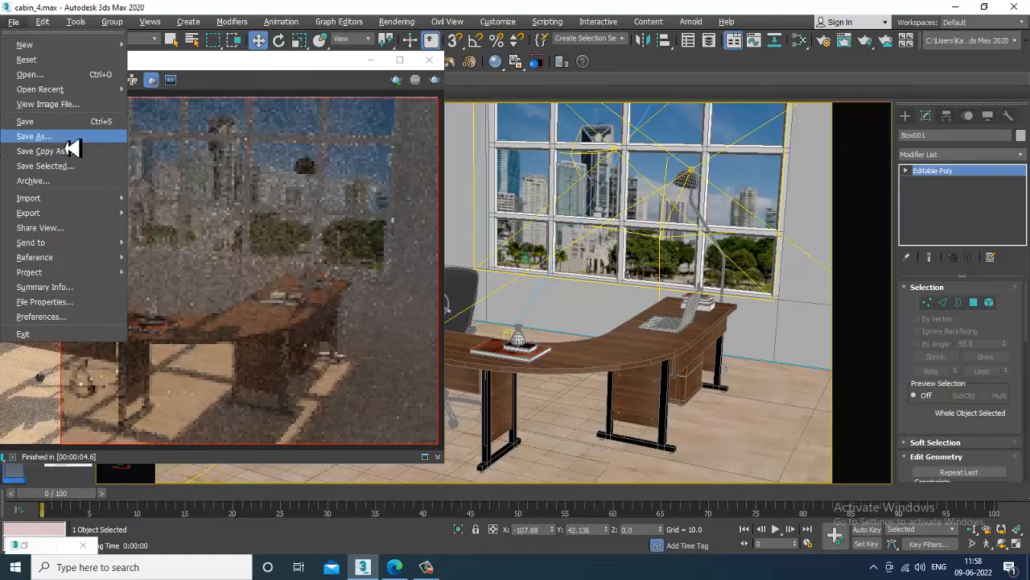
click(67, 142)
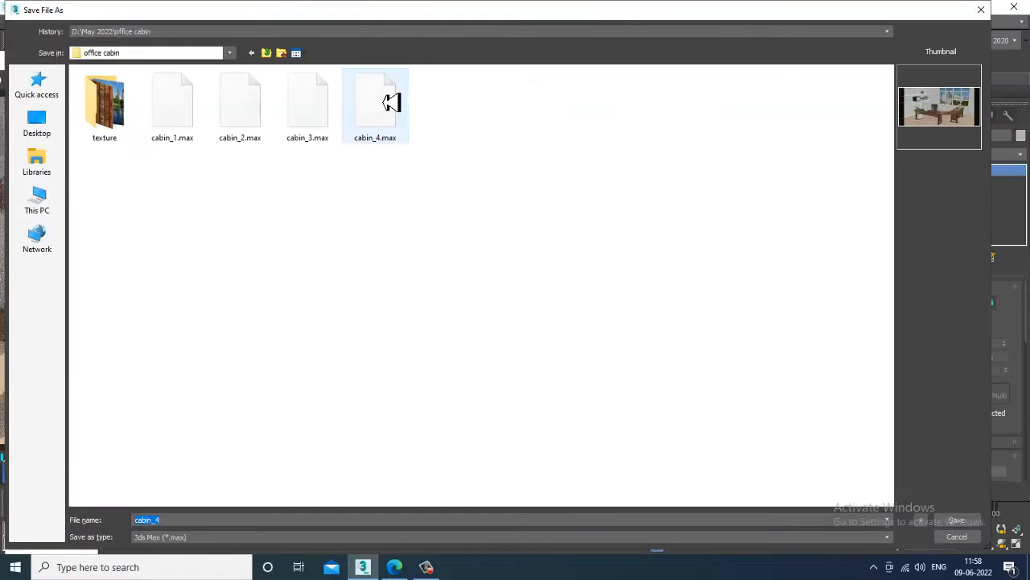
click(390, 102)
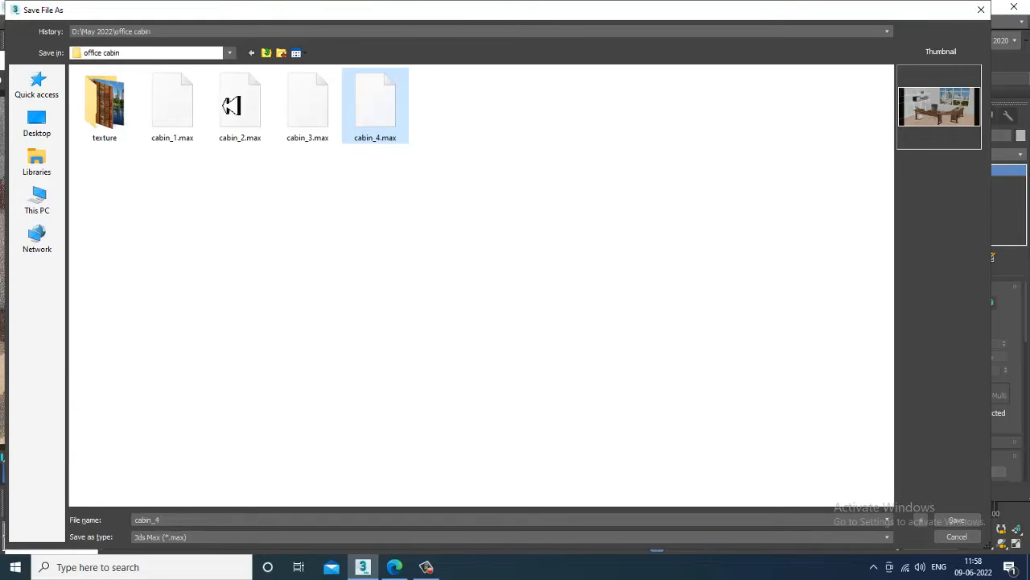
drag(219, 11, 233, 40)
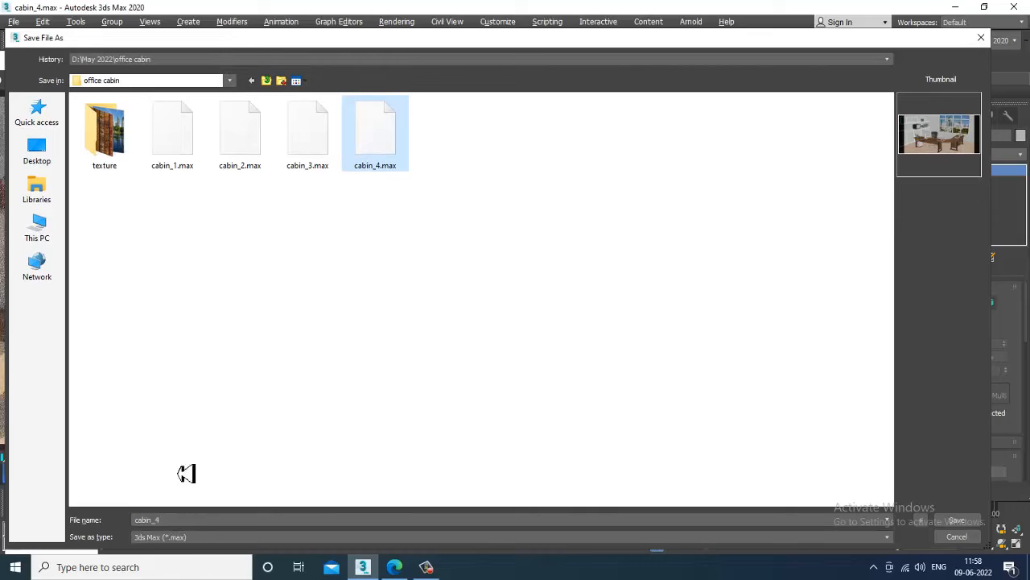
click(193, 522)
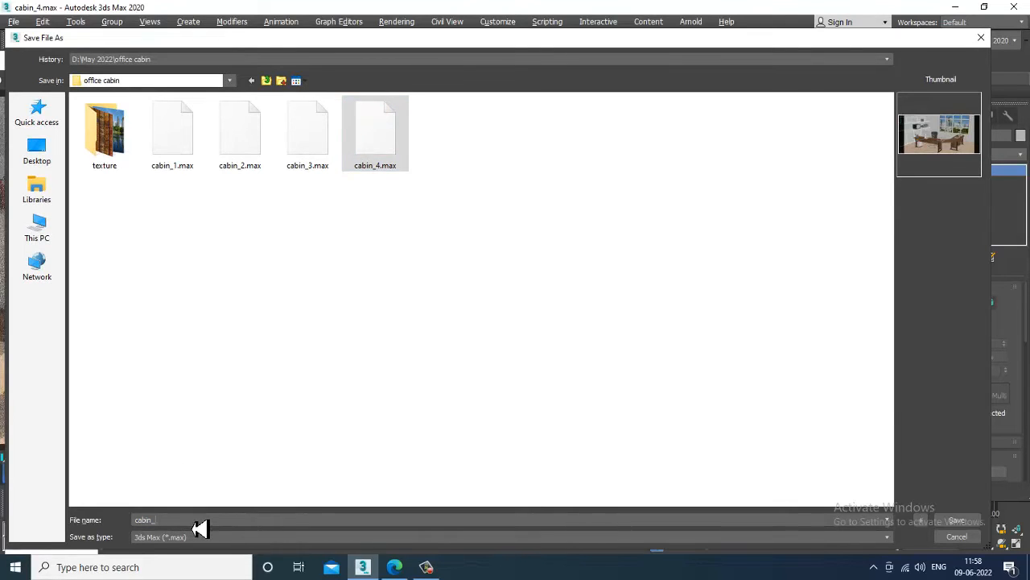
text(5)
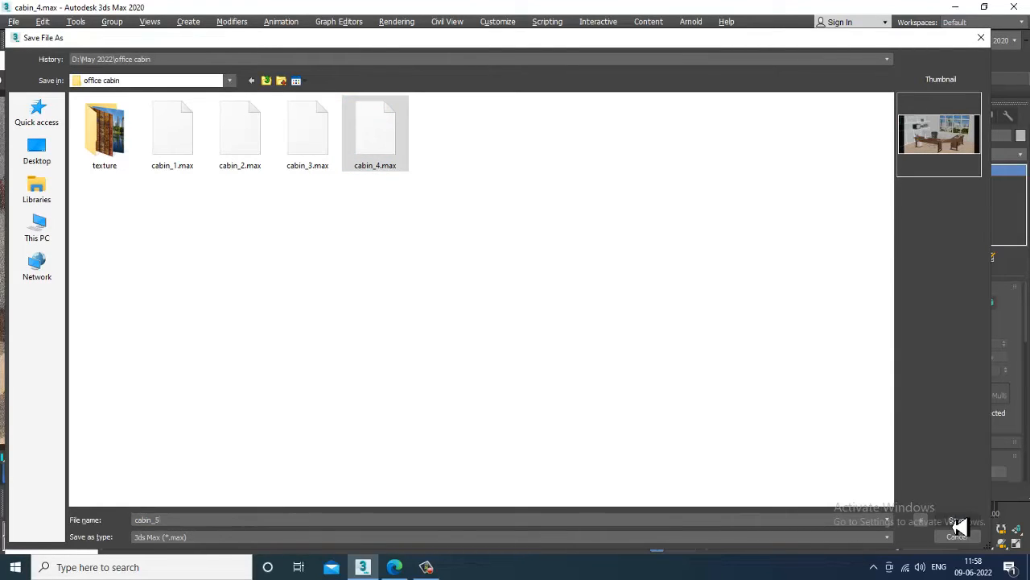
click(957, 520)
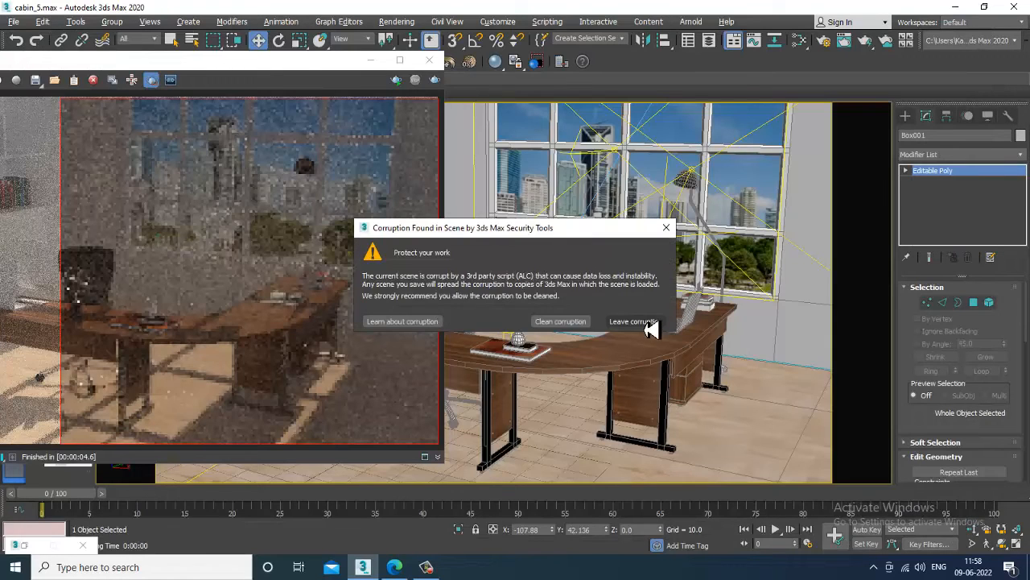
Leave the reported corruption uncleaned in each warning, then open the Rendering menu.
click(649, 322)
click(651, 326)
click(656, 336)
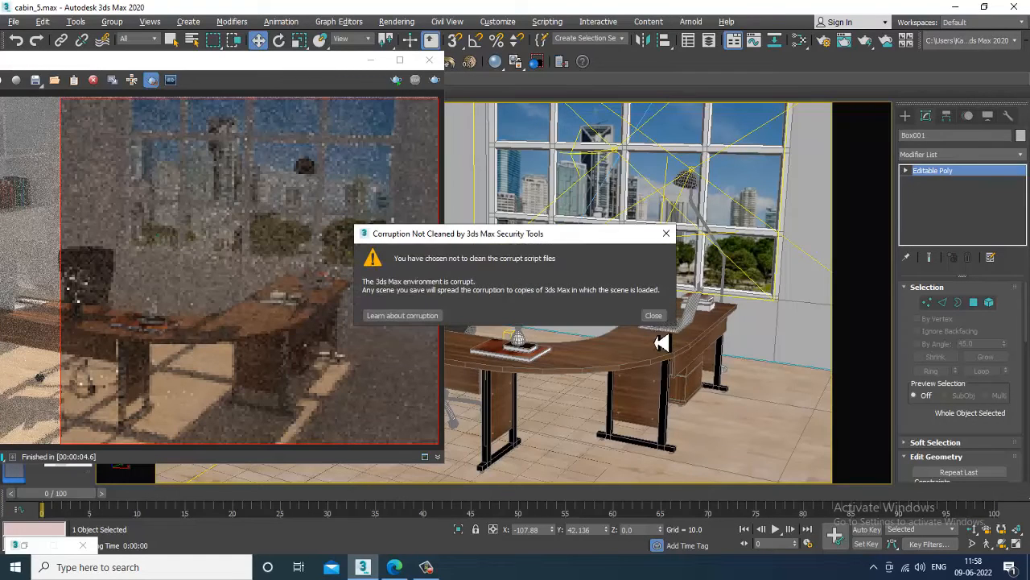
click(657, 320)
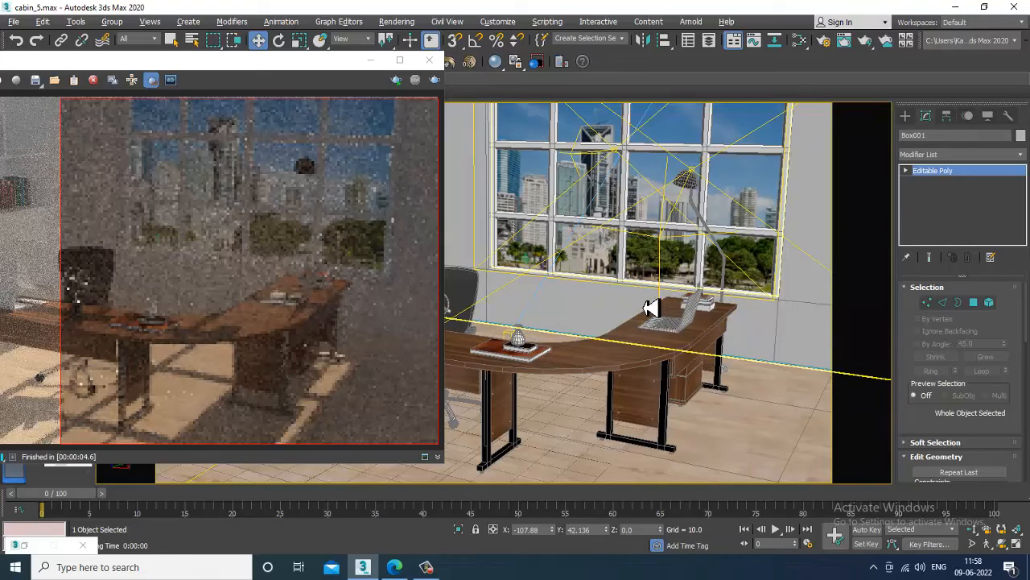
click(649, 326)
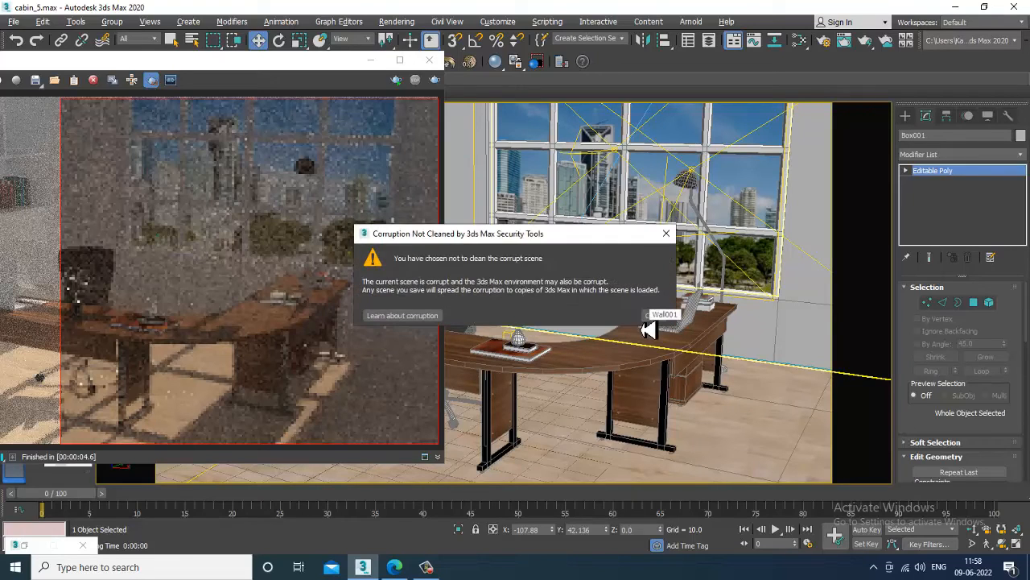
click(656, 316)
click(649, 330)
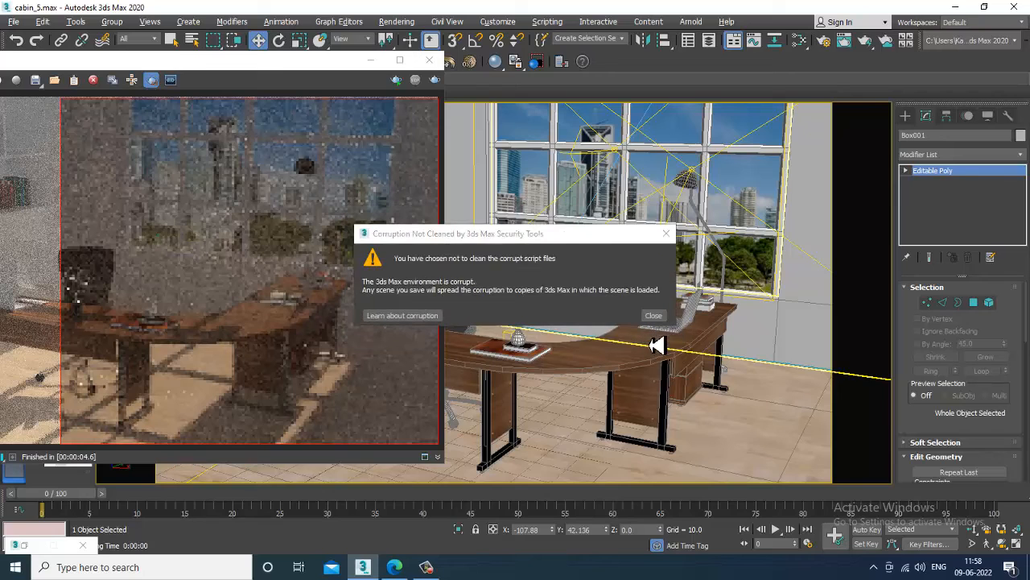
click(655, 318)
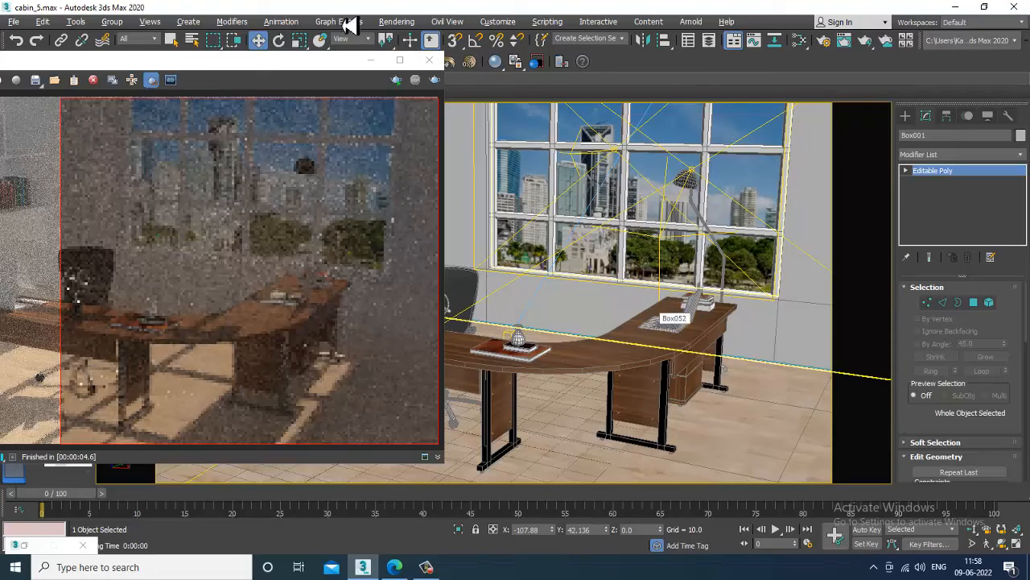
click(396, 22)
In Render Setup's Render Elements list, pick VRayDiffuseFilter, VRayGlobalIllumination and VRayLighting.
click(441, 89)
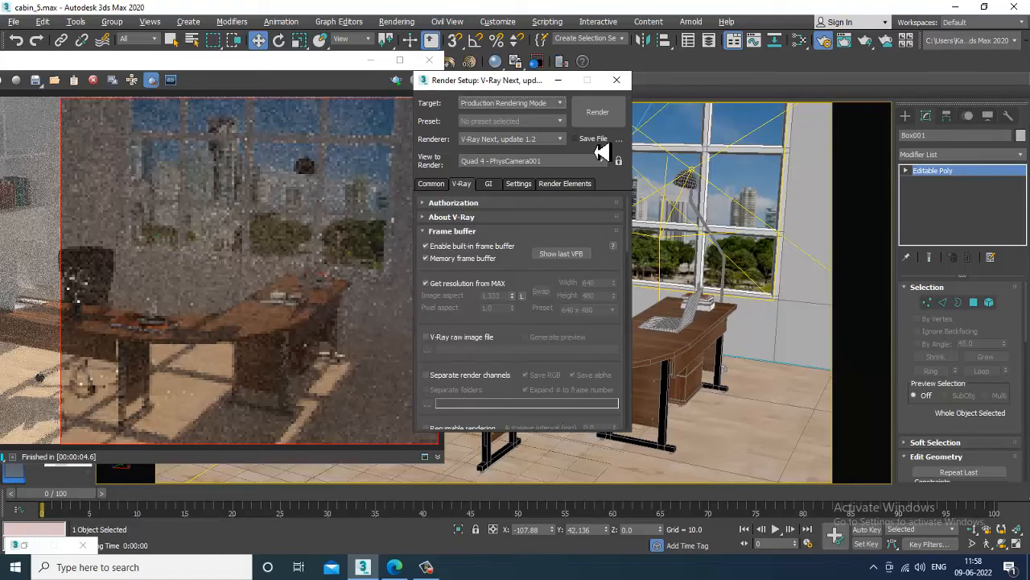
click(554, 187)
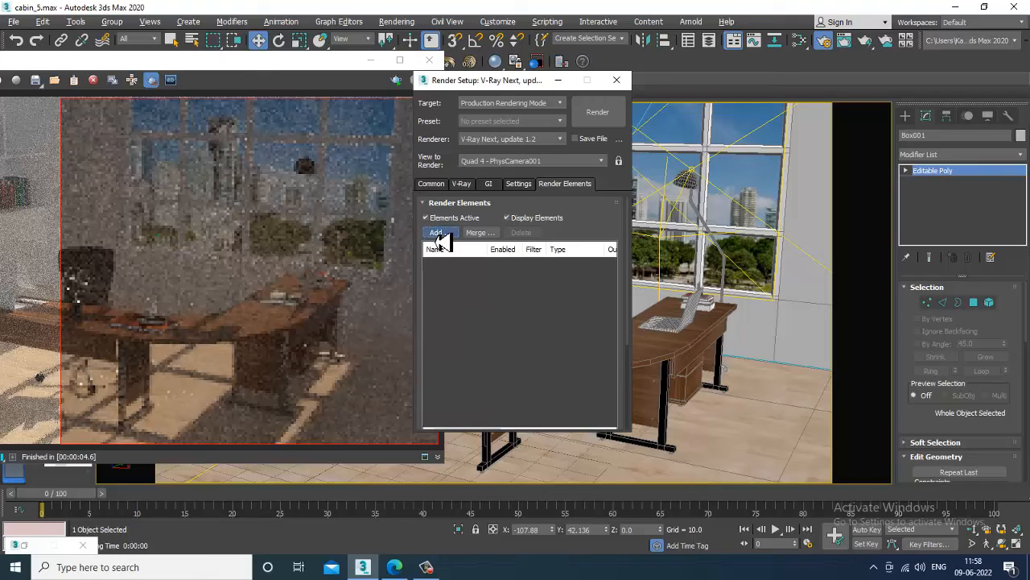
click(436, 233)
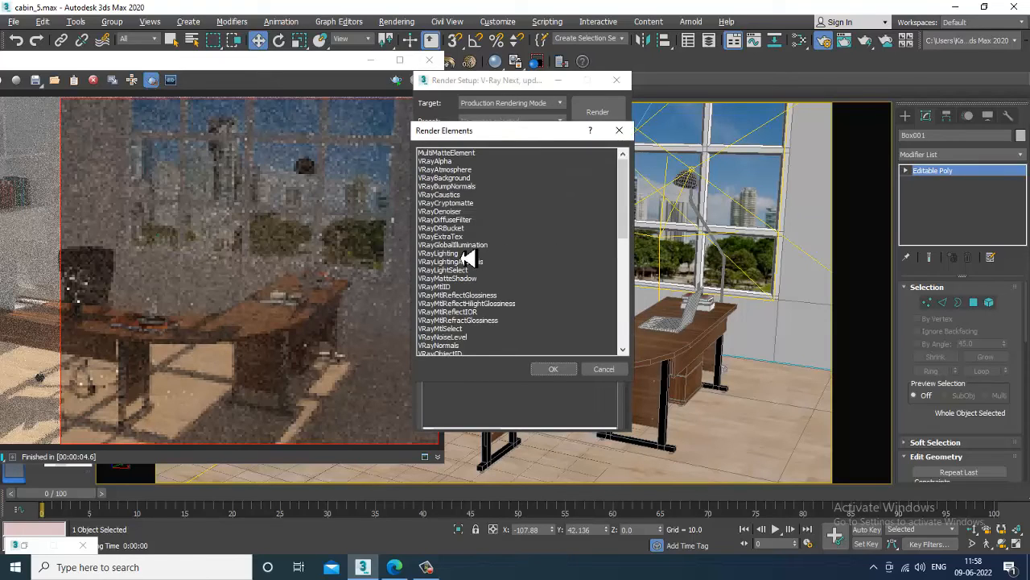
click(467, 219)
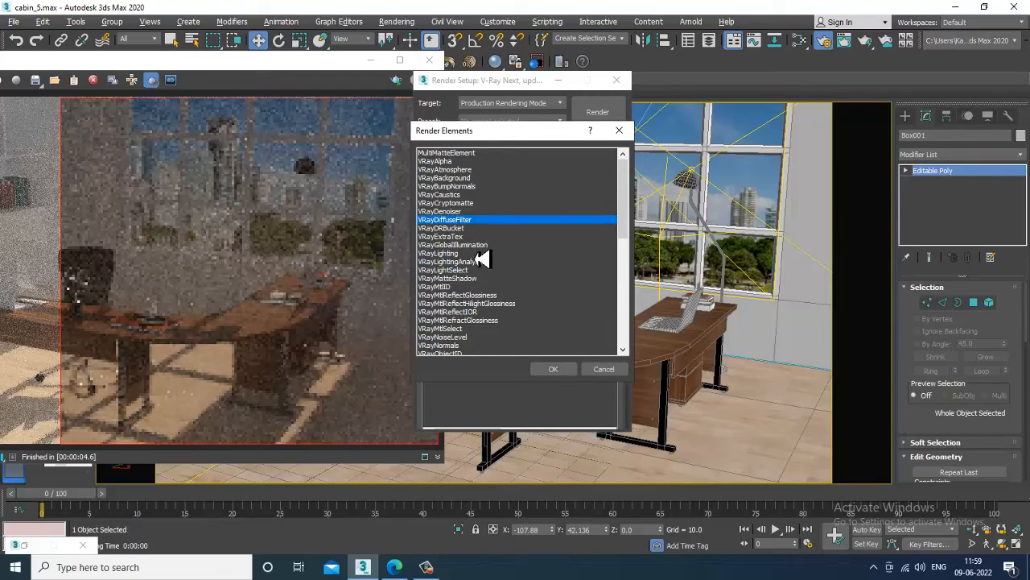
ctrl+click(478, 245)
ctrl+click(477, 254)
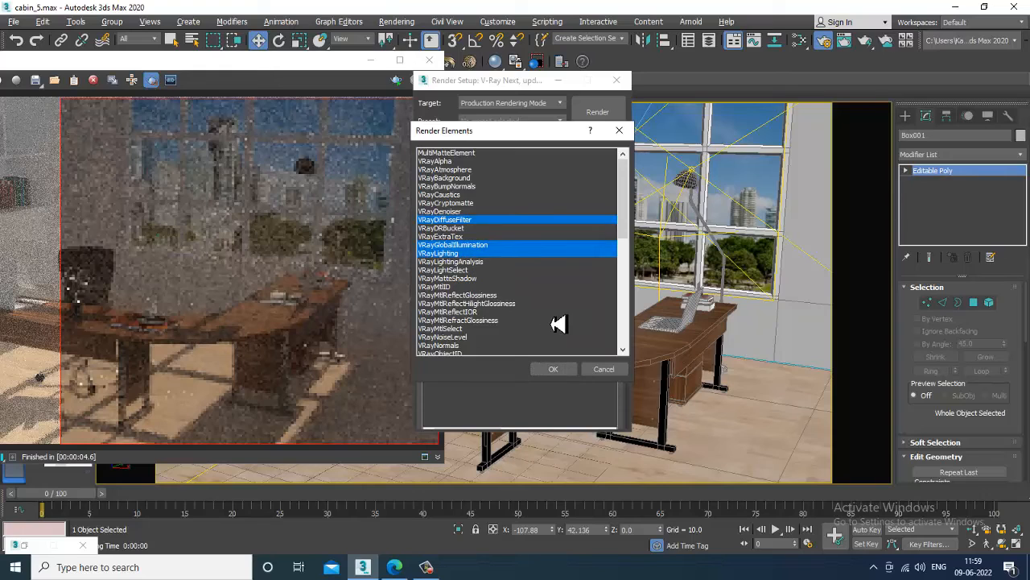
Also pick VRayReflection, VRayRefraction, VRaySelfIllumination, VRaySpecular, VRayShadows and VRayZDepth.
scroll(522, 314, down, 1)
scroll(522, 314, down, 1)
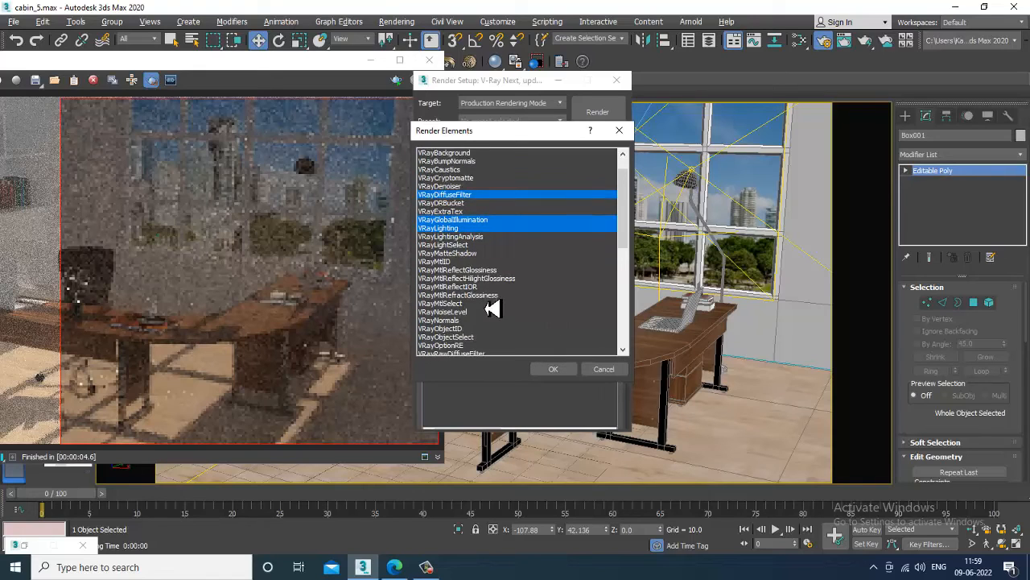
scroll(491, 311, down, 2)
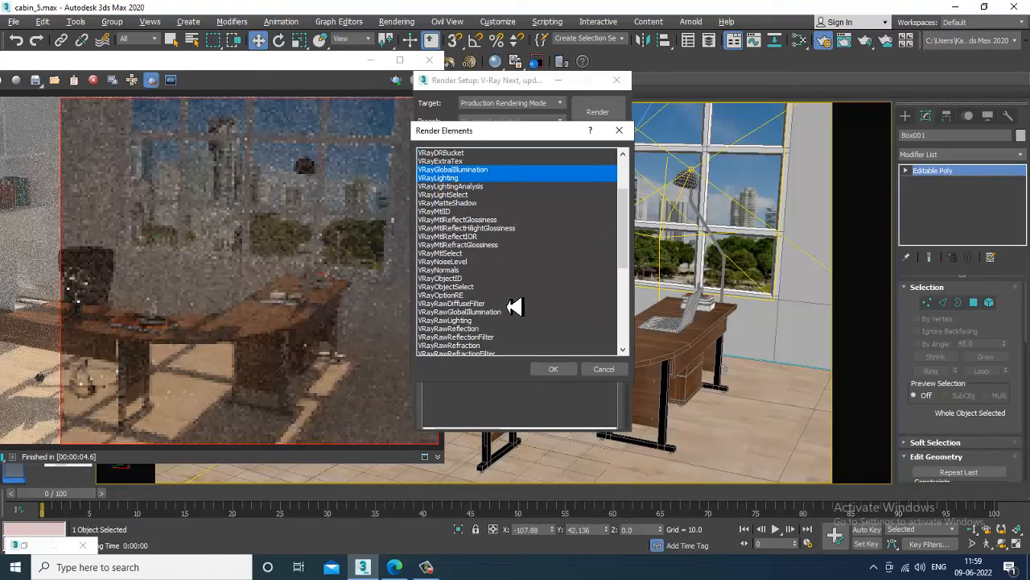
scroll(494, 273, down, 3)
scroll(498, 275, down, 1)
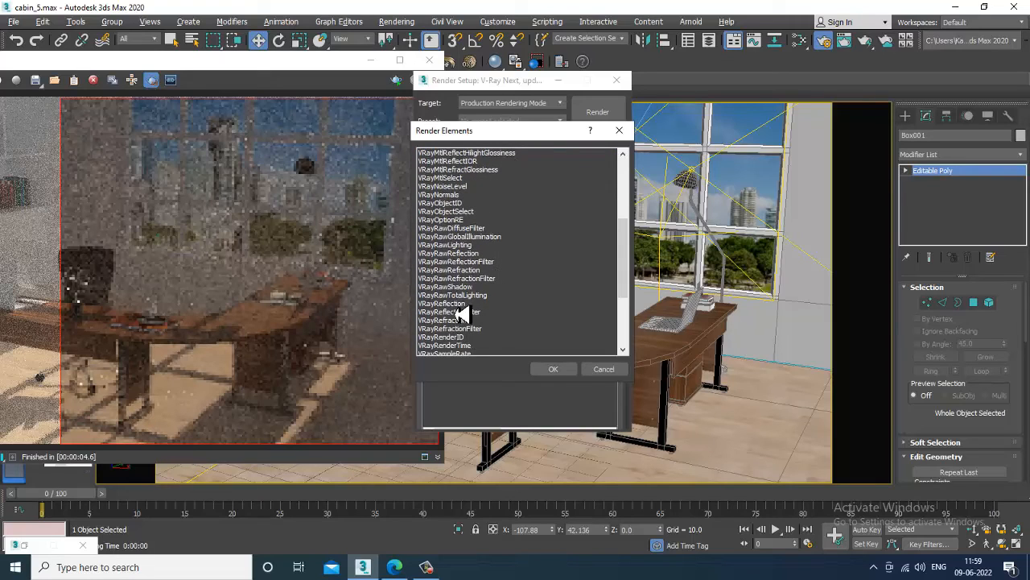
ctrl+click(459, 303)
ctrl+click(462, 320)
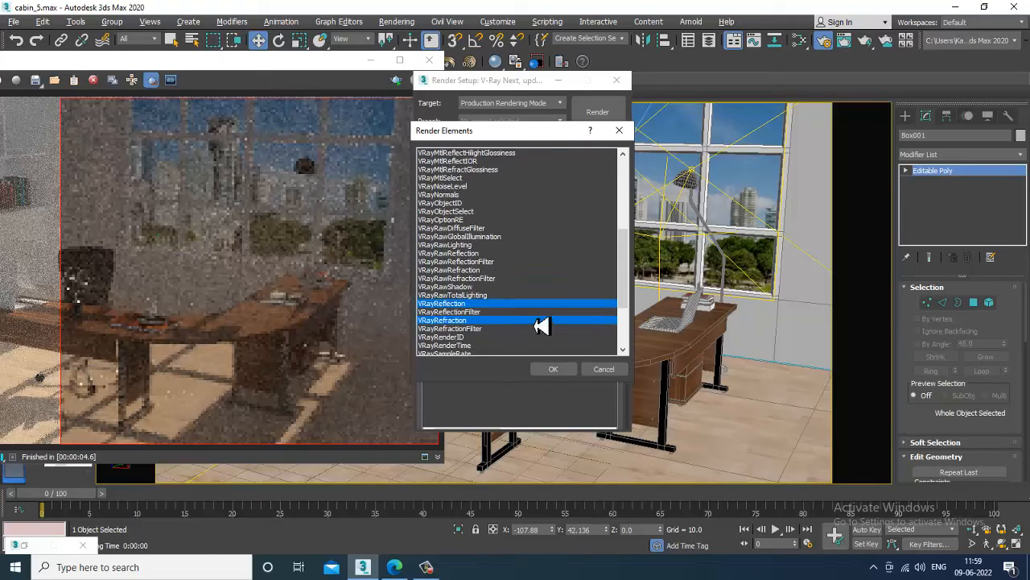
scroll(541, 325, down, 1)
scroll(541, 325, down, 1)
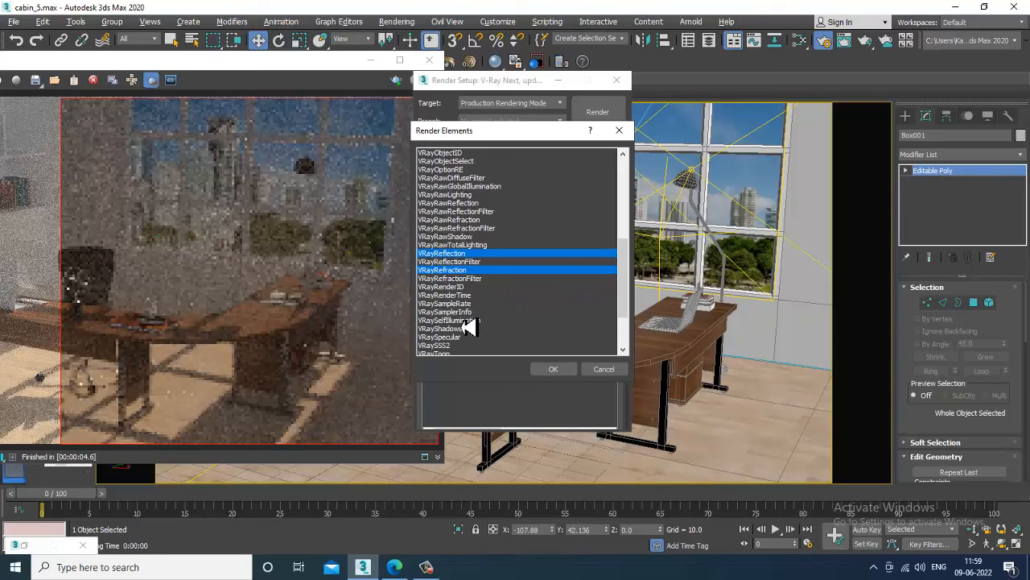
ctrl+click(475, 321)
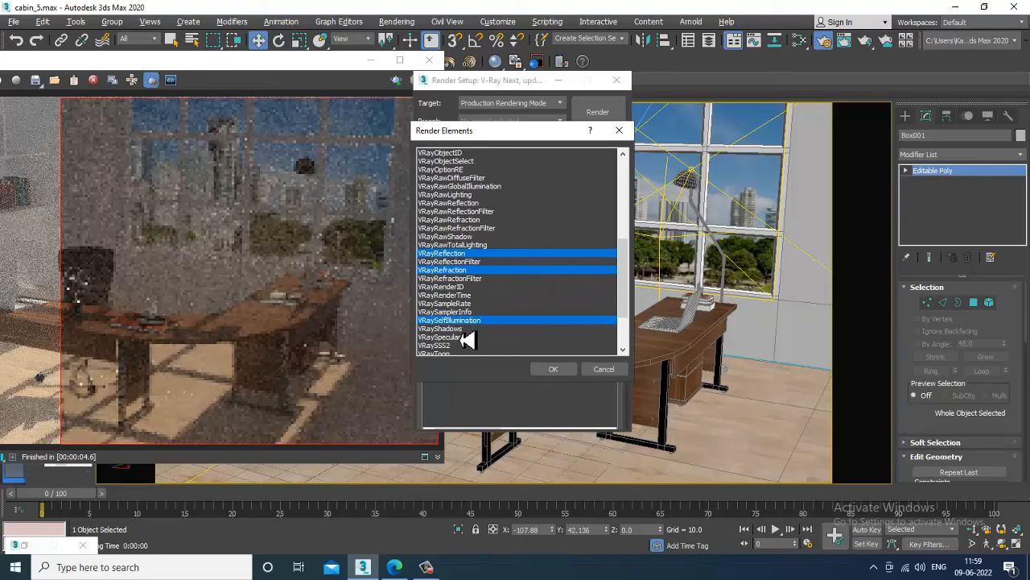
ctrl+click(466, 339)
ctrl+click(465, 330)
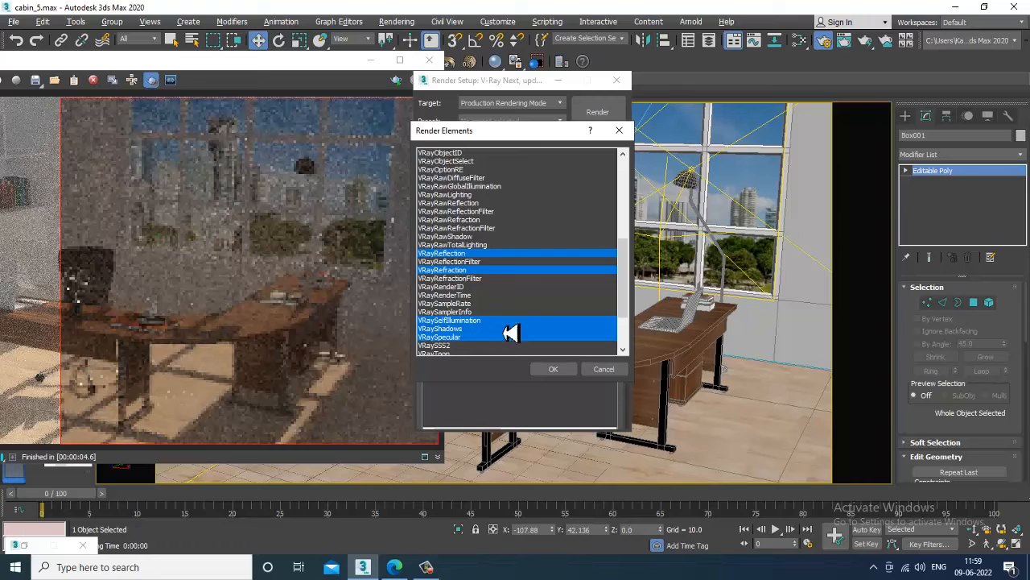
scroll(512, 332, down, 3)
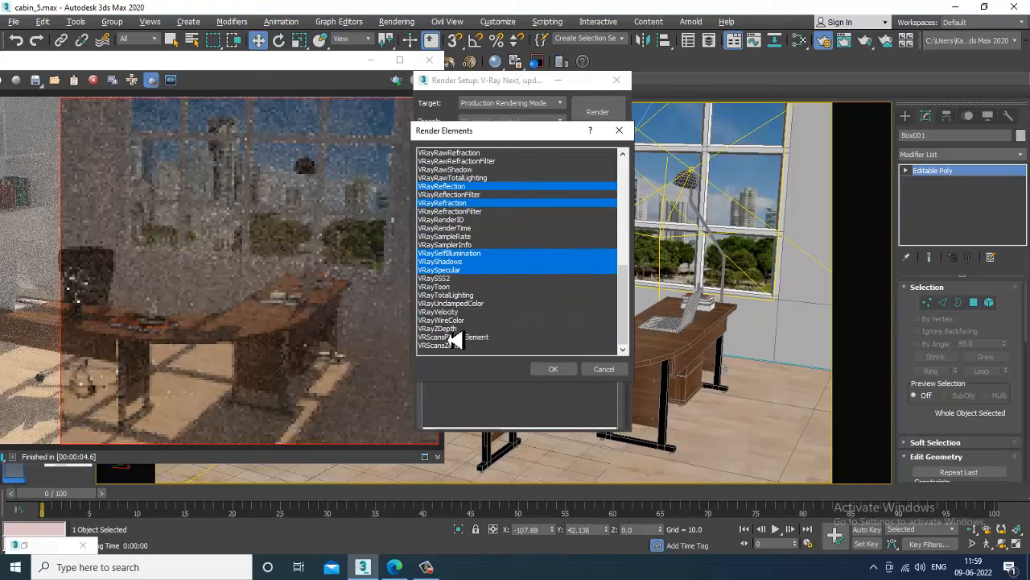
ctrl+click(453, 329)
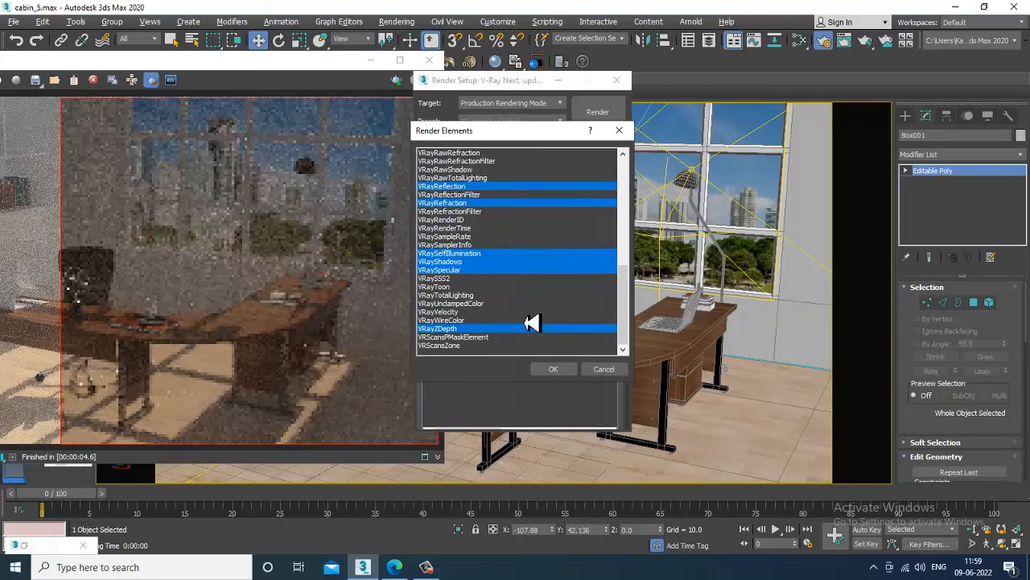
Add VRayAtmosphere to the selection and confirm all ten render elements.
scroll(524, 330, up, 10)
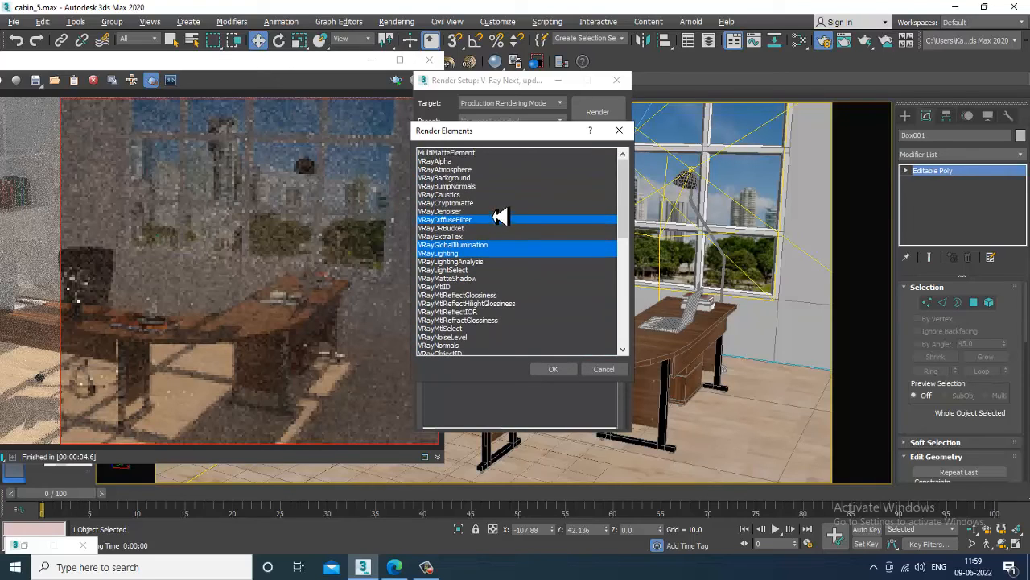
ctrl+click(466, 170)
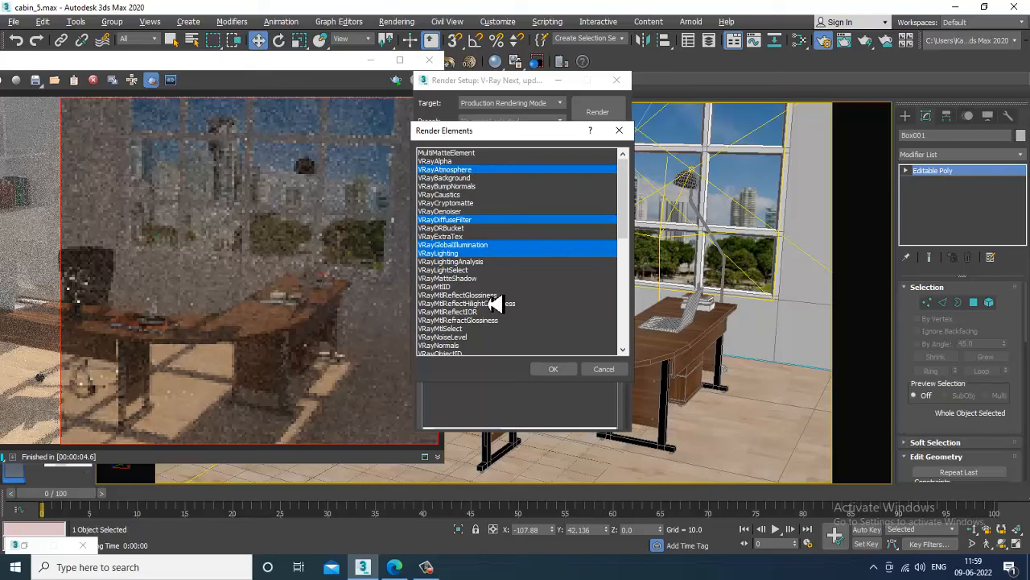
scroll(503, 314, down, 3)
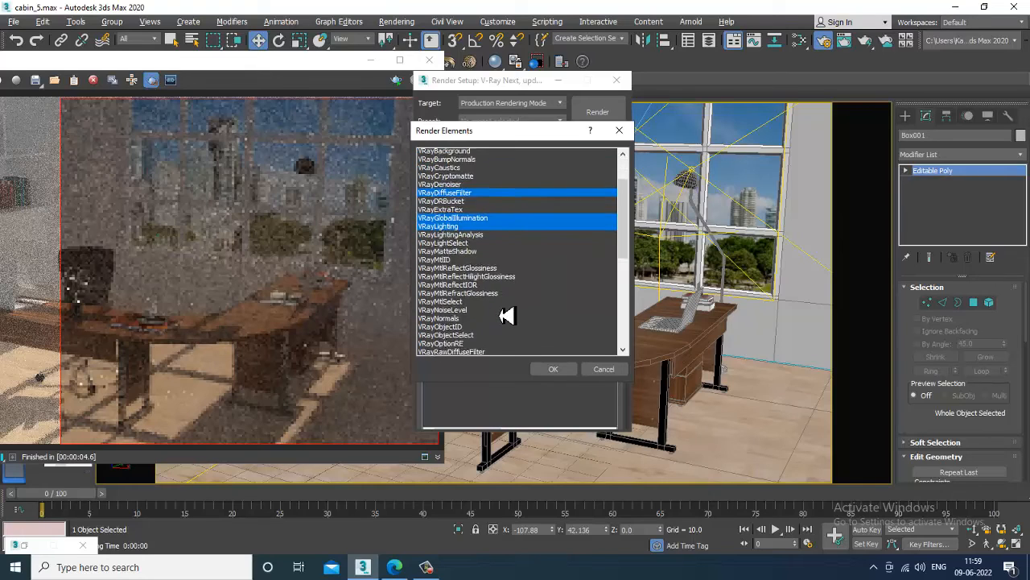
scroll(506, 315, down, 3)
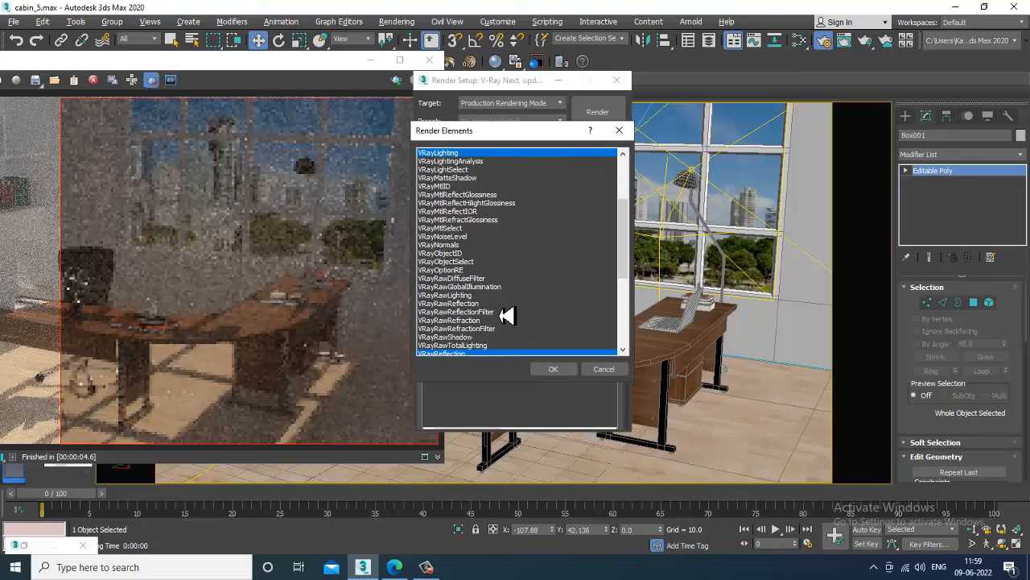
scroll(506, 316, down, 3)
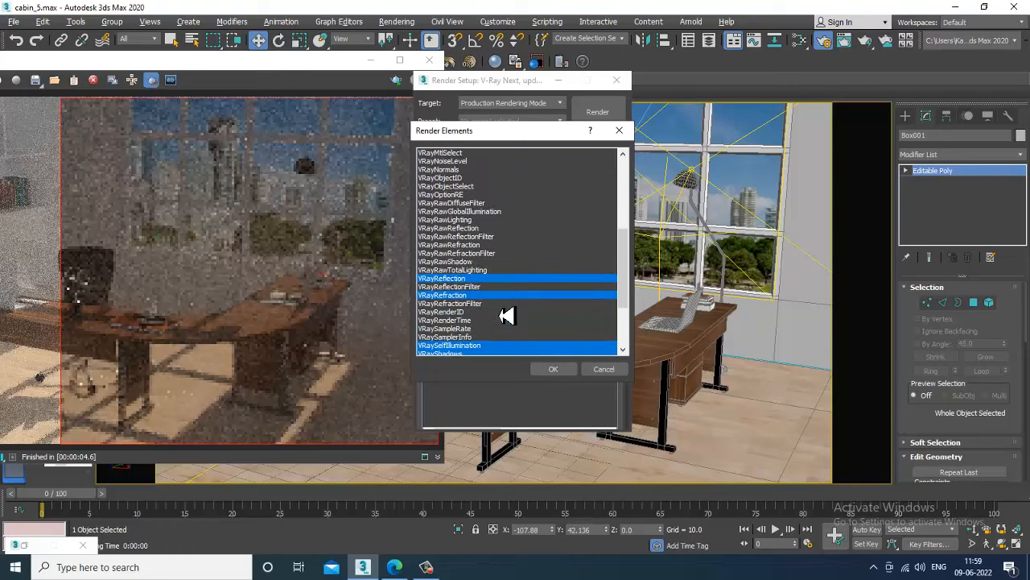
scroll(506, 315, down, 2)
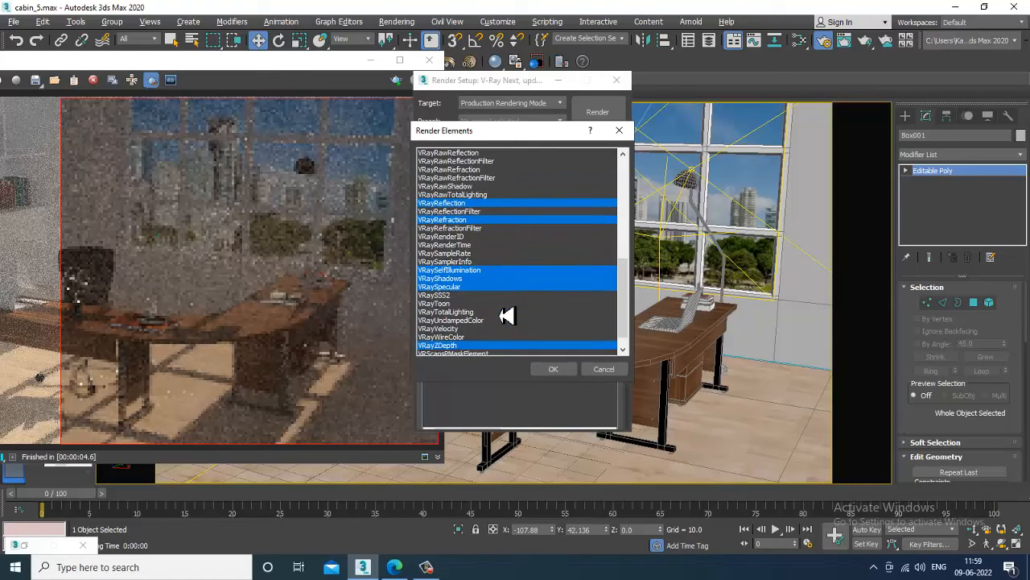
ctrl+click(506, 328)
click(555, 370)
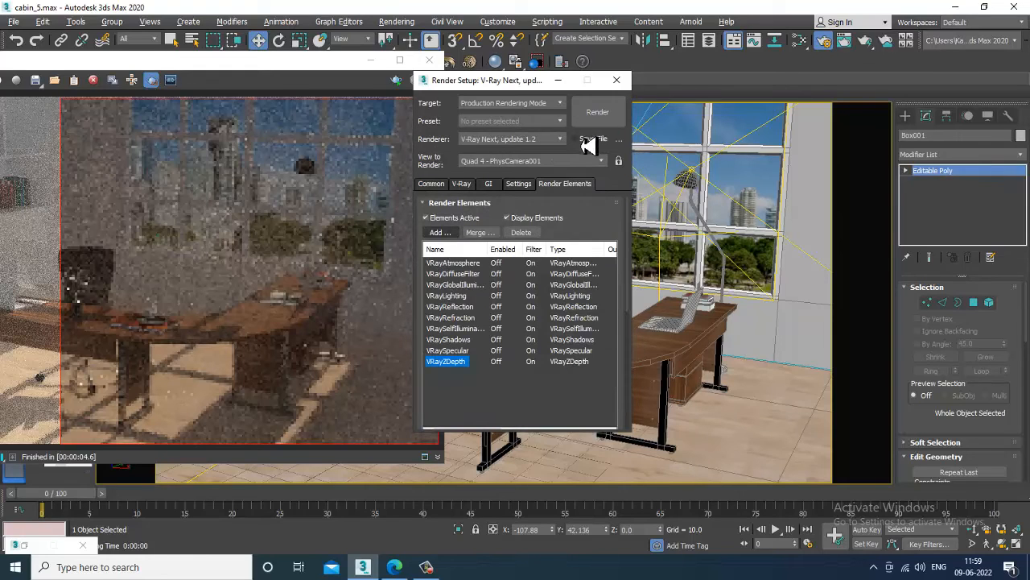
Decline cleaning and close all the script corruption warnings.
click(632, 326)
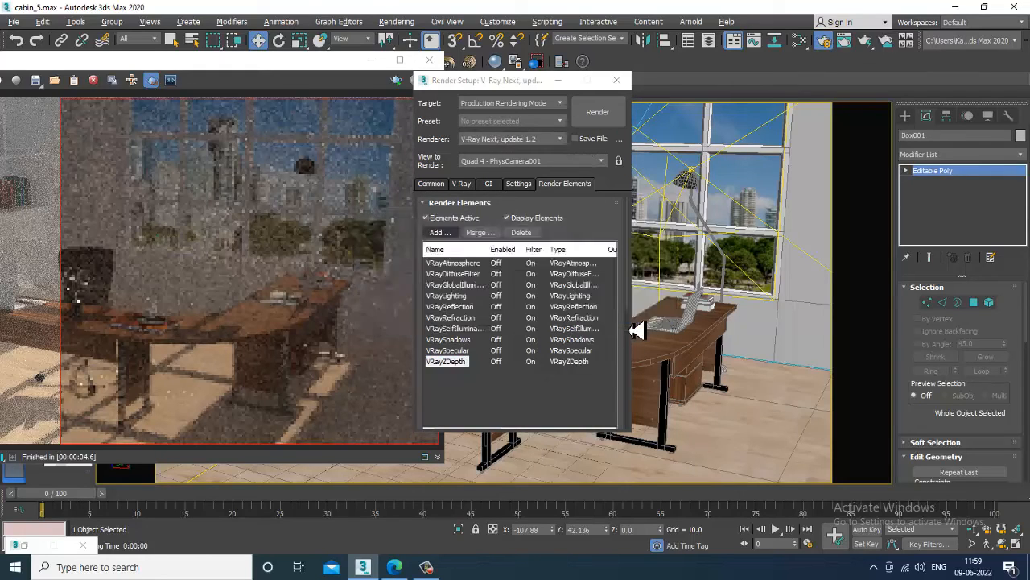
click(652, 317)
click(650, 330)
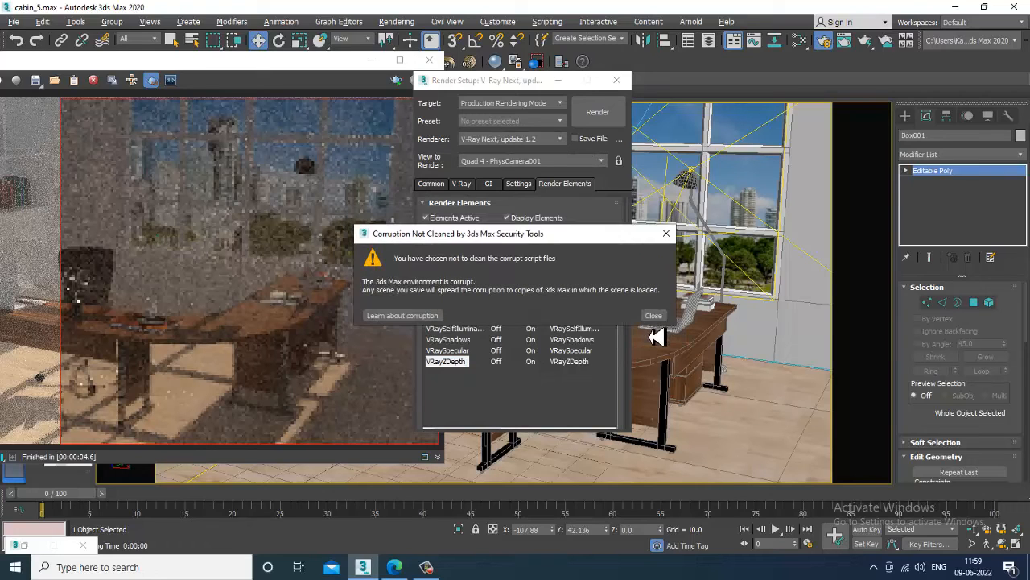
click(654, 317)
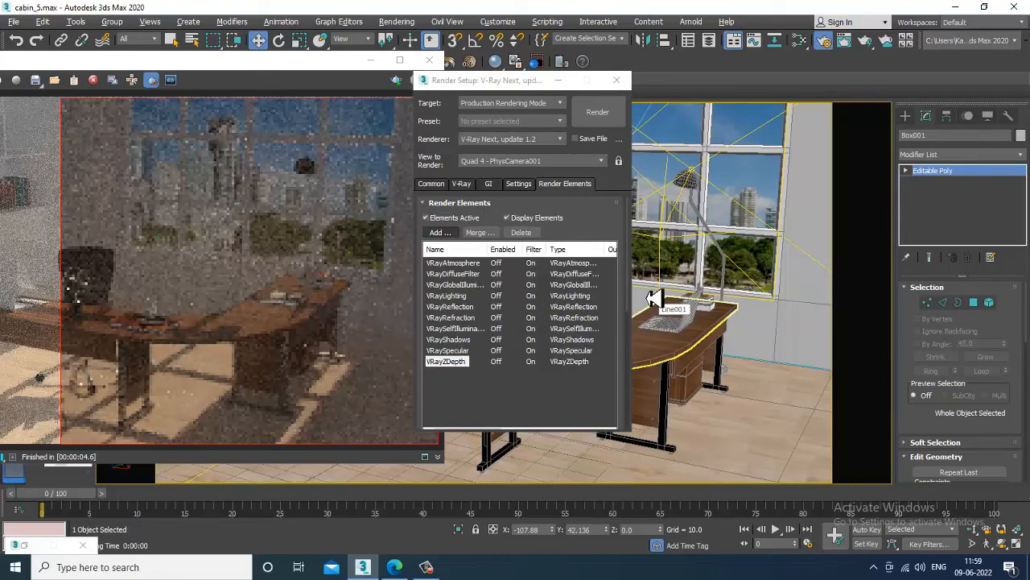
Move Render Setup to the right and bring the V-Ray frame buffer over it.
drag(564, 87, 750, 91)
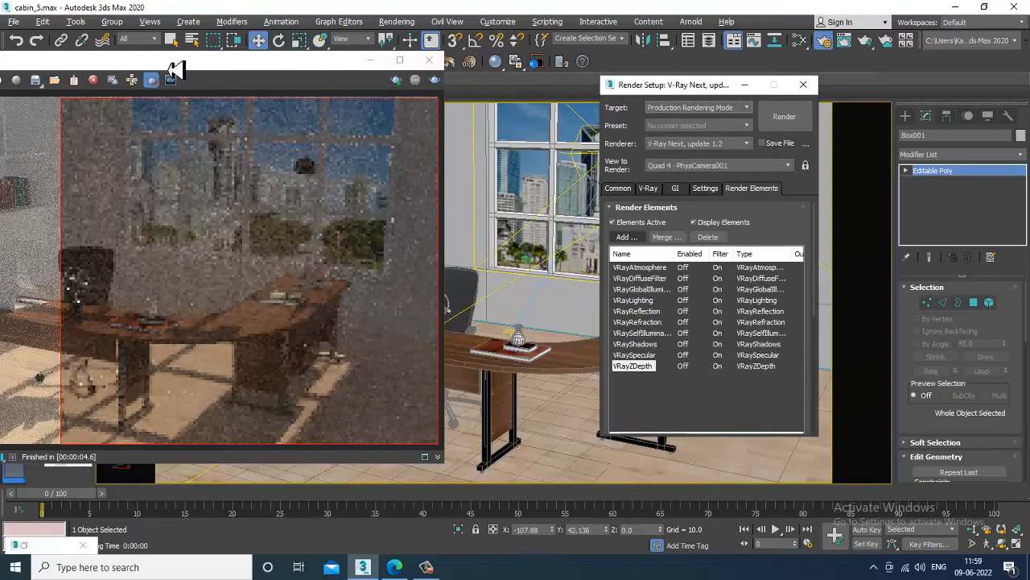
drag(228, 71, 441, 60)
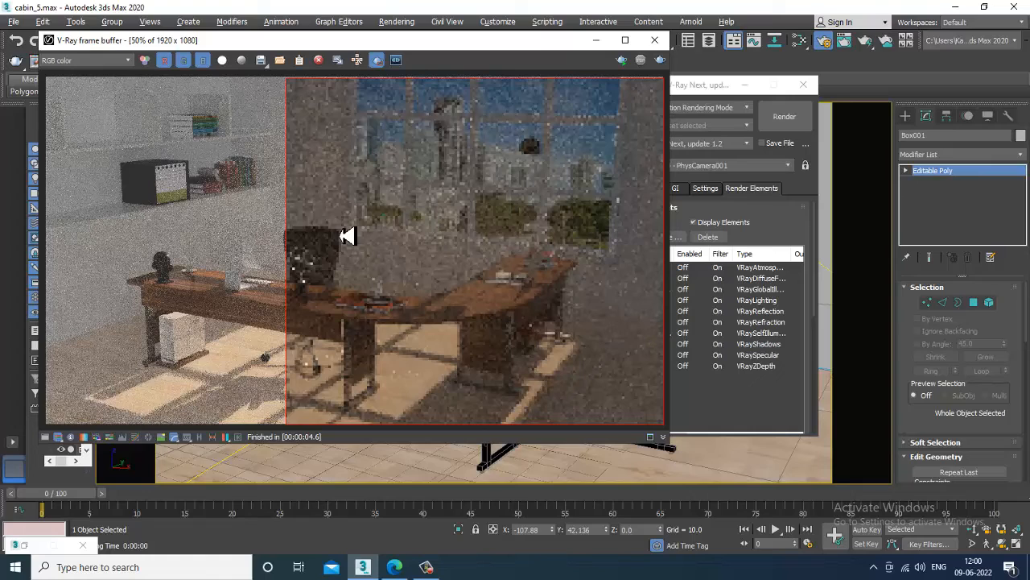
click(426, 567)
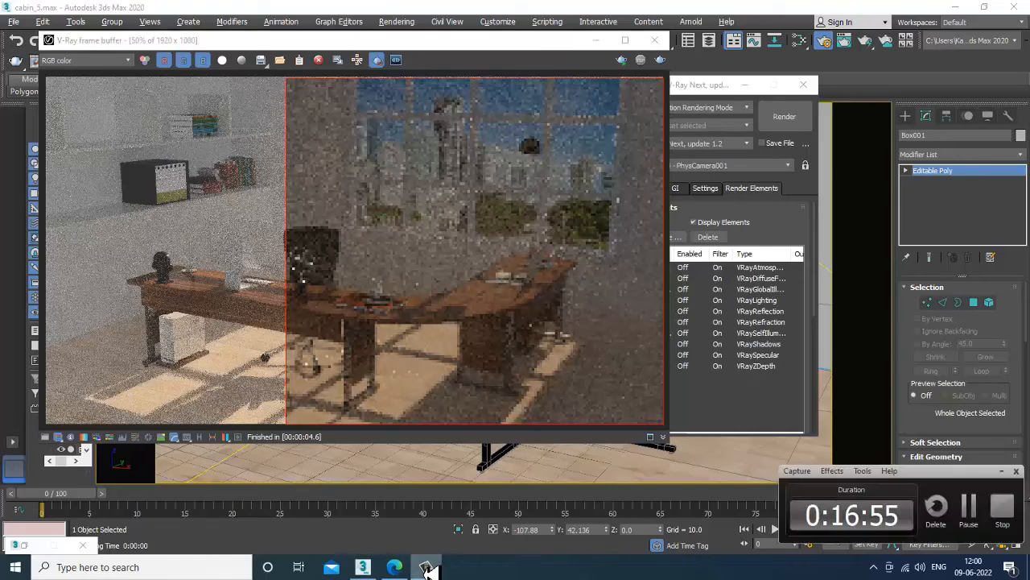
click(427, 567)
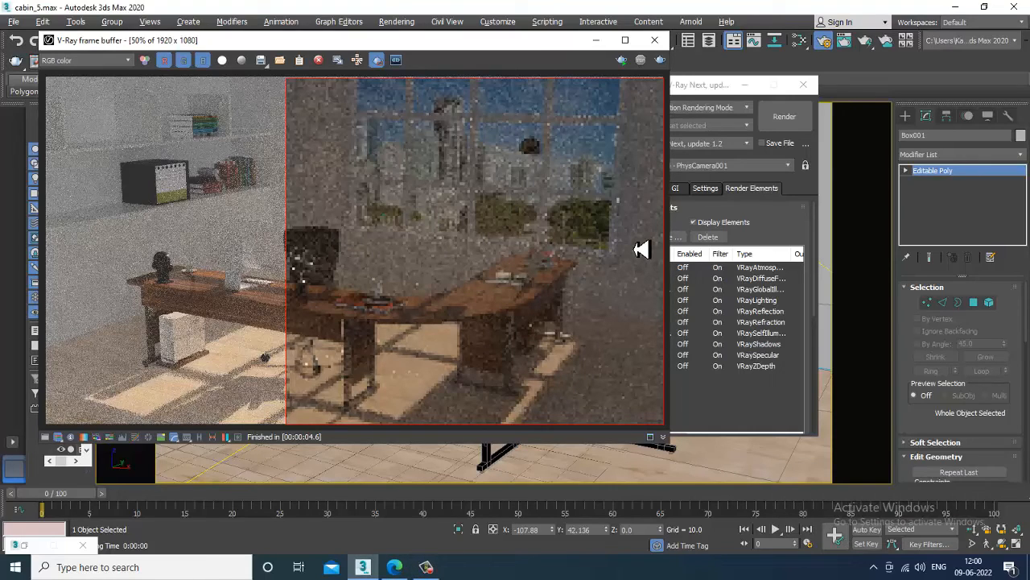